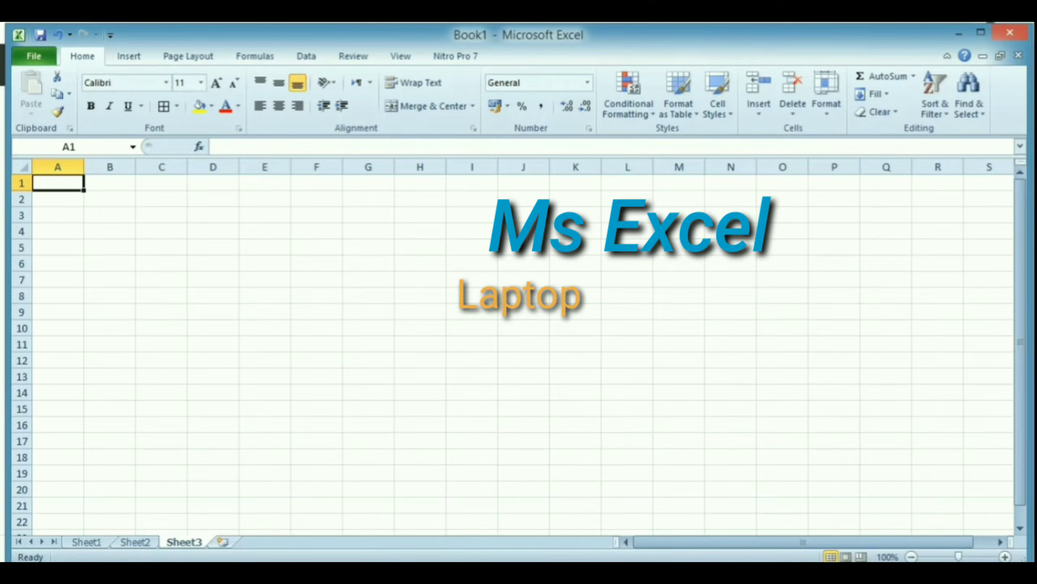
Enter the column headers "no" in A3 and "nama" in B3
click(74, 218)
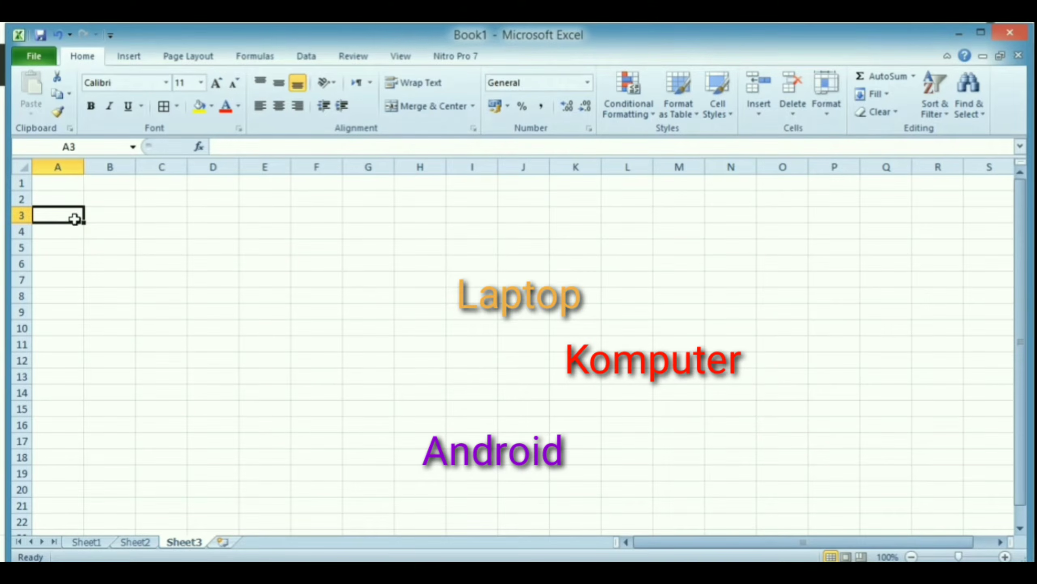
text(no)
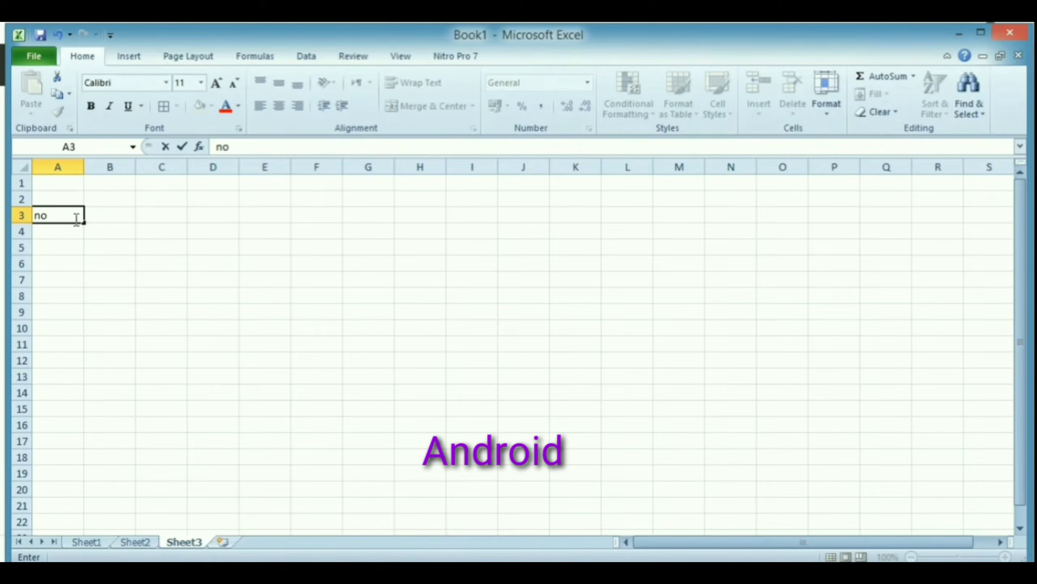
key(Tab)
text(nama)
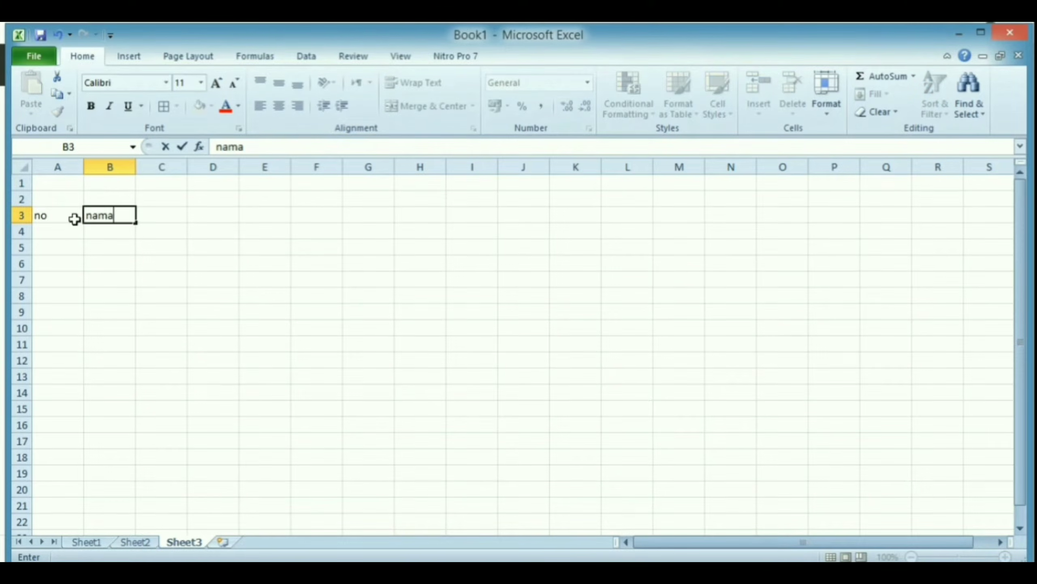
key(Tab)
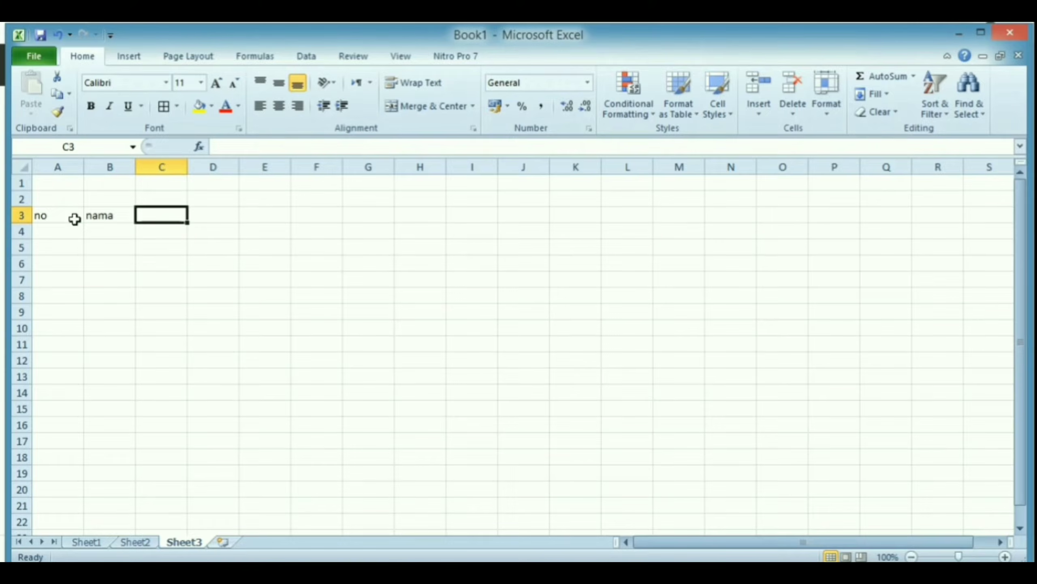
Enter the numbers 1 and 2 in A4 and A5 below the "no" header
key(Down)
key(Left)
key(Left)
text(1)
key(Return)
text(2)
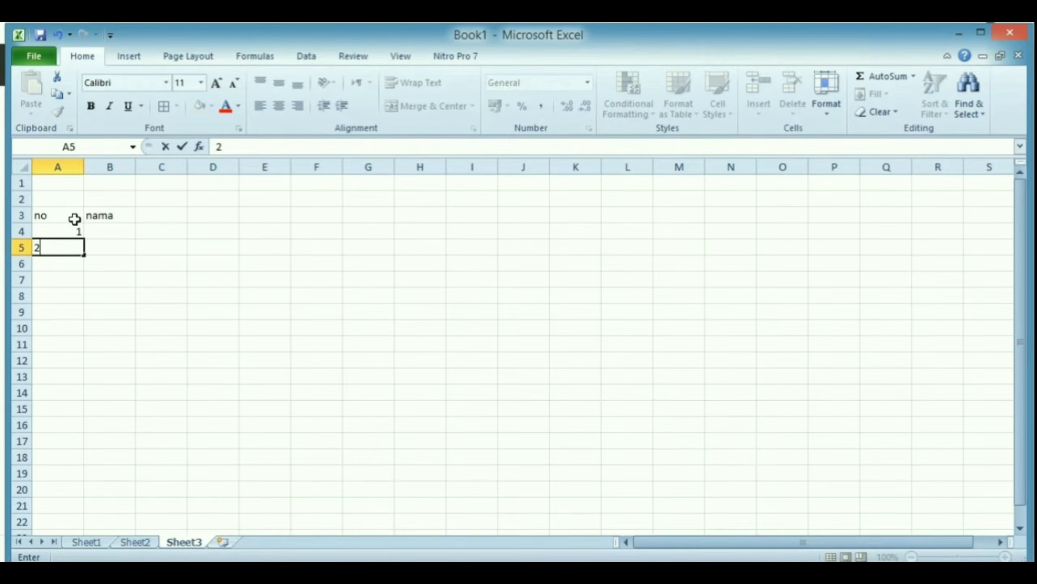
key(Return)
key(Return)
Extend the number series from A4:A5 down to A13 so the rows are numbered 1 to 10
key(Up)
key(Up)
key(Up)
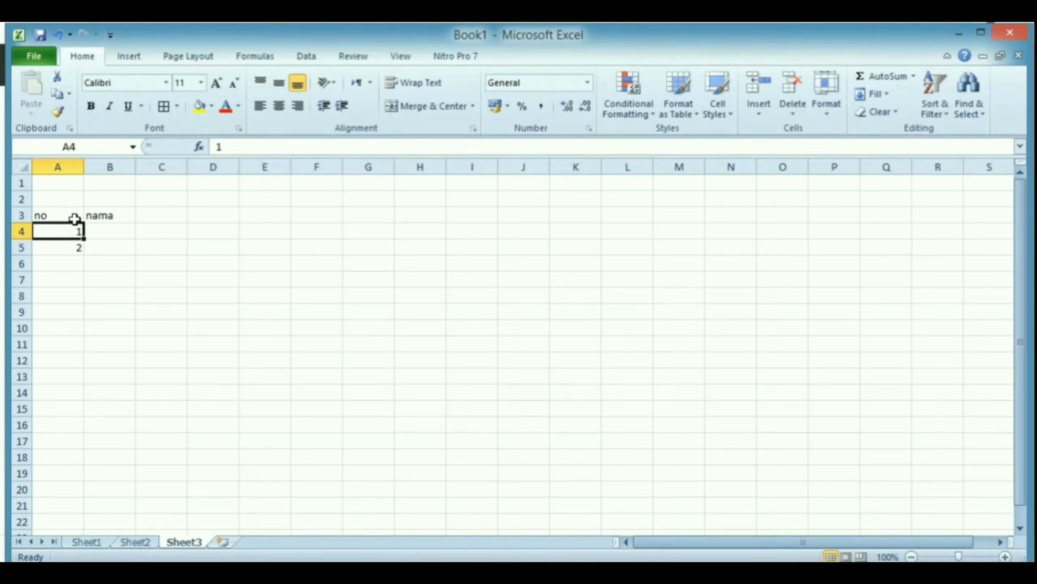
key(shift+Down)
drag(84, 254, 84, 387)
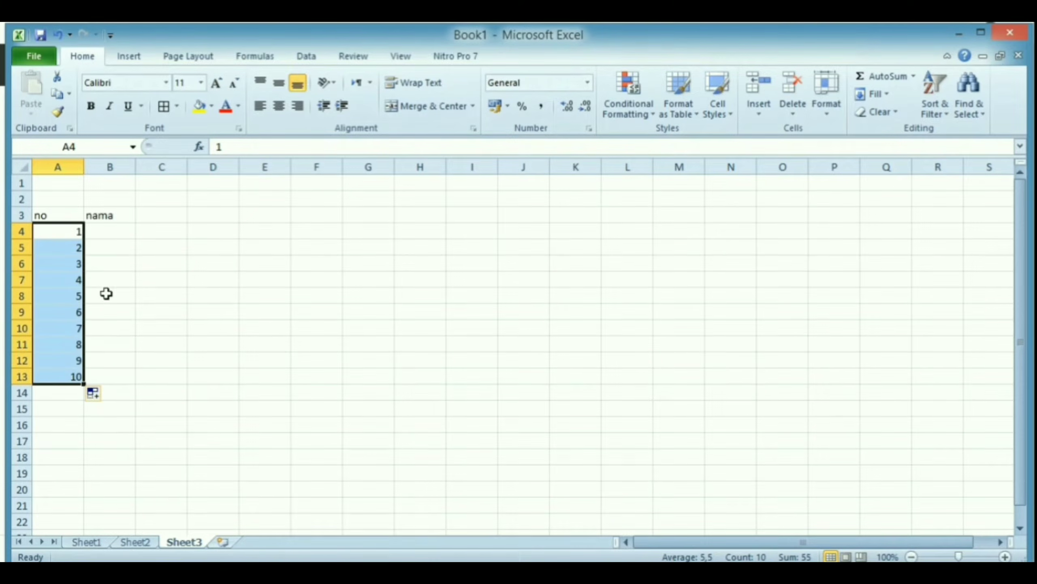
Enter the item names Personal Computer, Notebook and Printer in B4 to B6
click(122, 235)
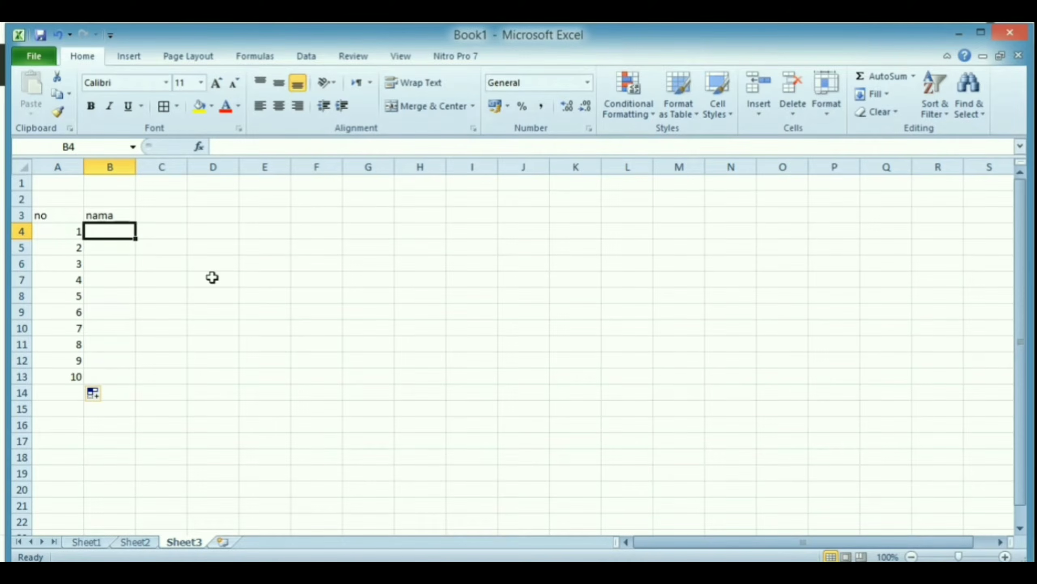
text(per)
key(BackSpace)
key(BackSpace)
key(BackSpace)
text(Personal Computer)
key(Return)
text(Notebook)
key(Return)
text(Printer)
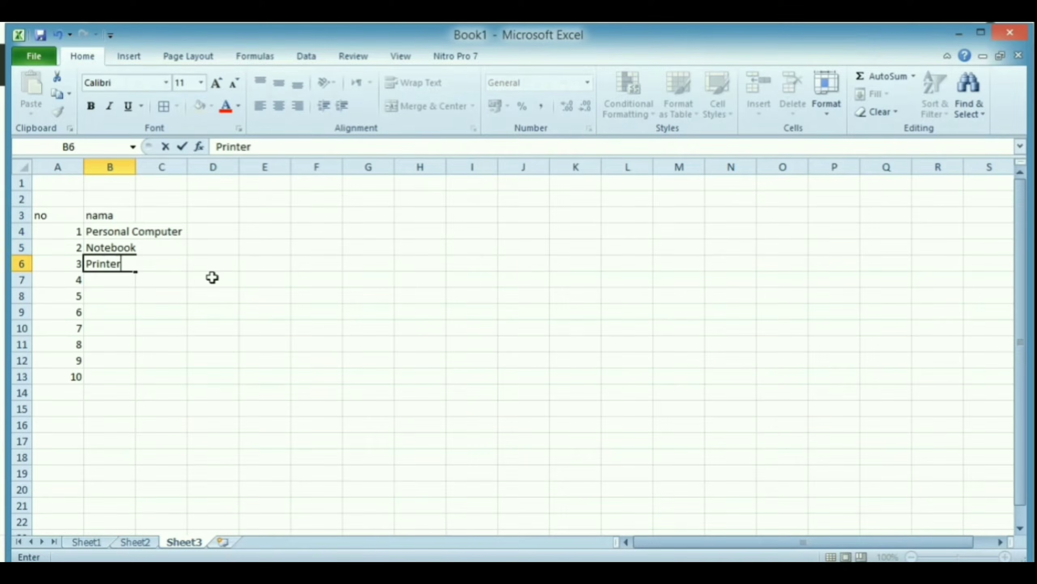
key(Return)
Enter the item names Cartridge, Tab and Color Ink in B7 to B9
text(Cart)
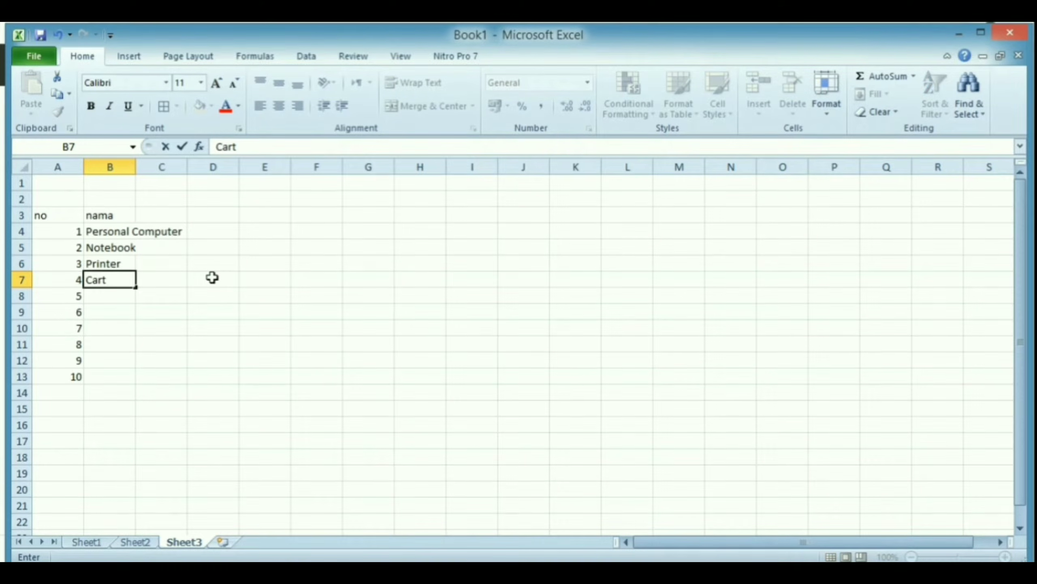
text(ridge)
key(Return)
text(Tab)
key(Return)
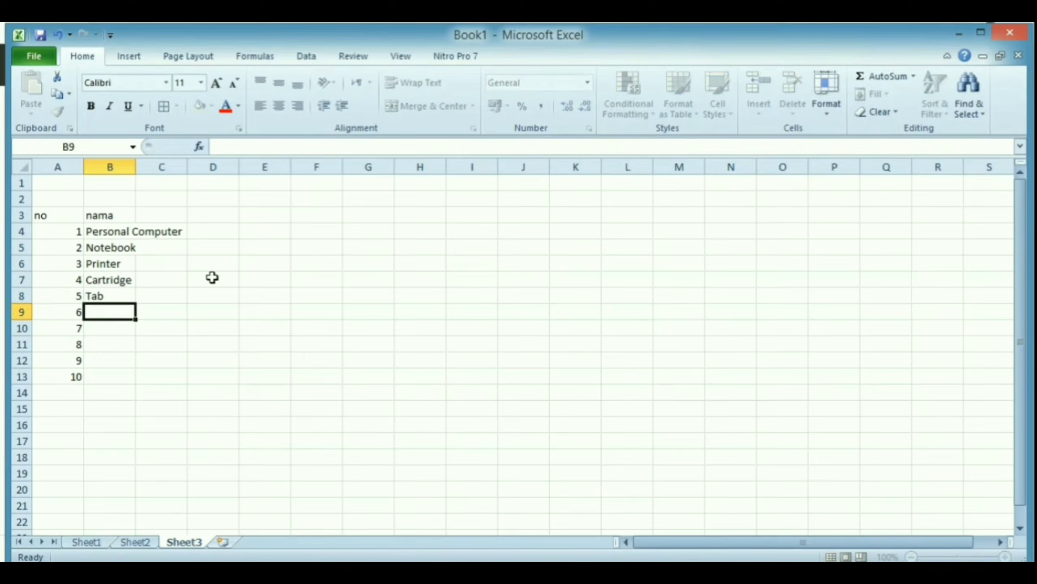
text(Color Ink)
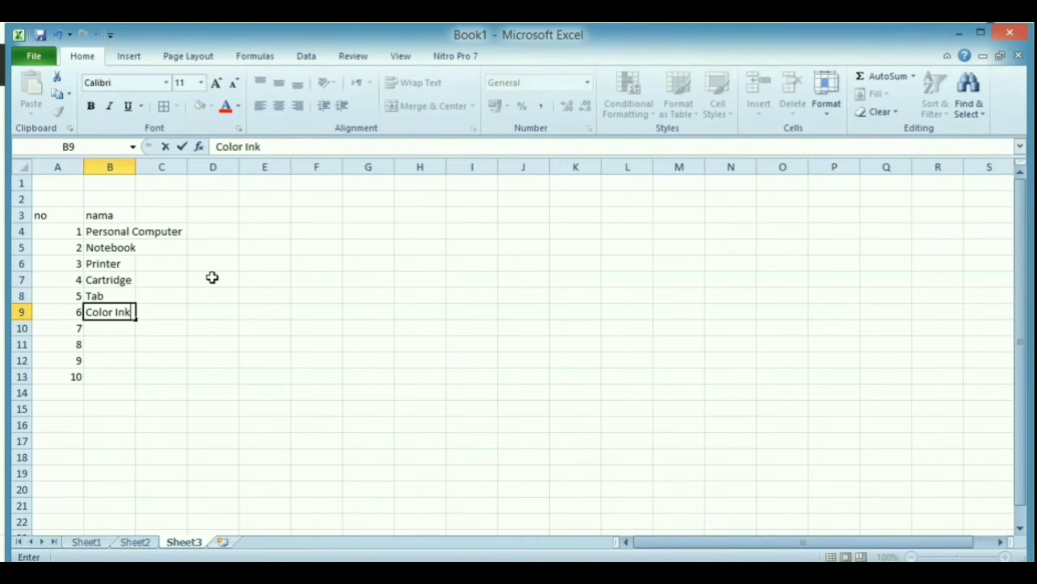
key(Return)
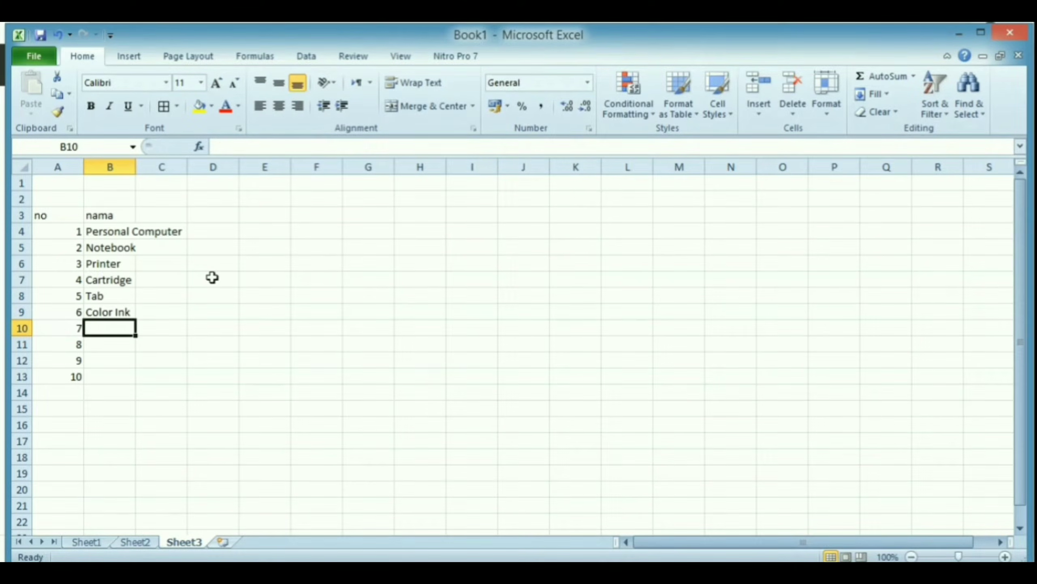
Complete the item list with Black Ink, Keyboard, Mouse and Monitor in B10 to B13
text(Black)
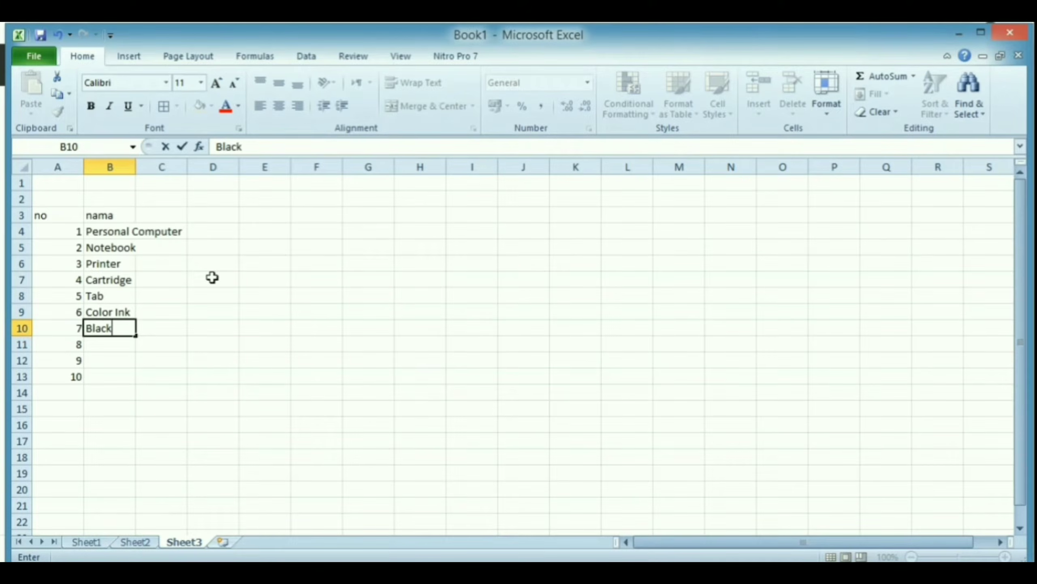
text( Ink)
key(Return)
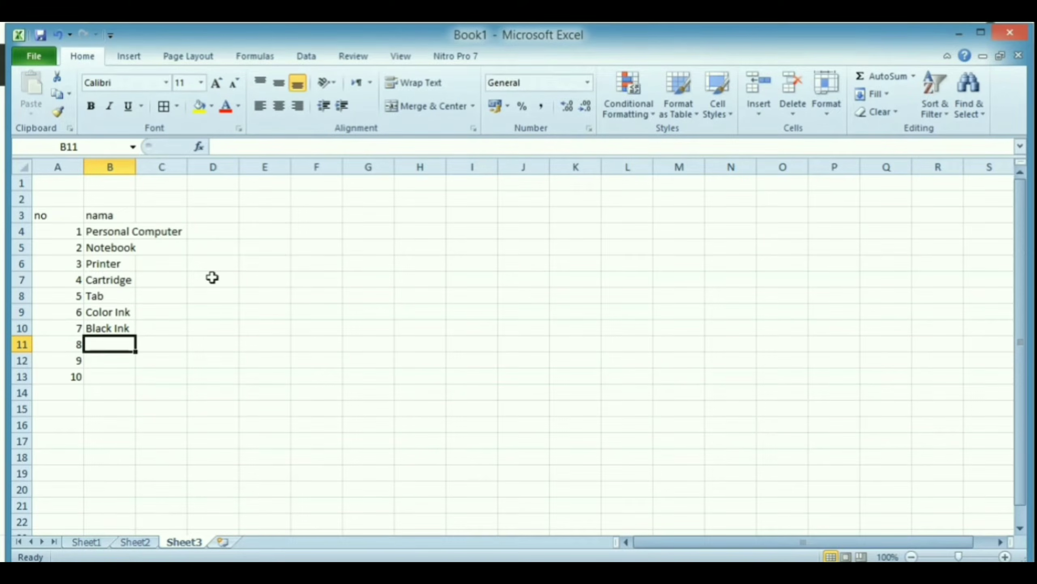
text(Keyboard)
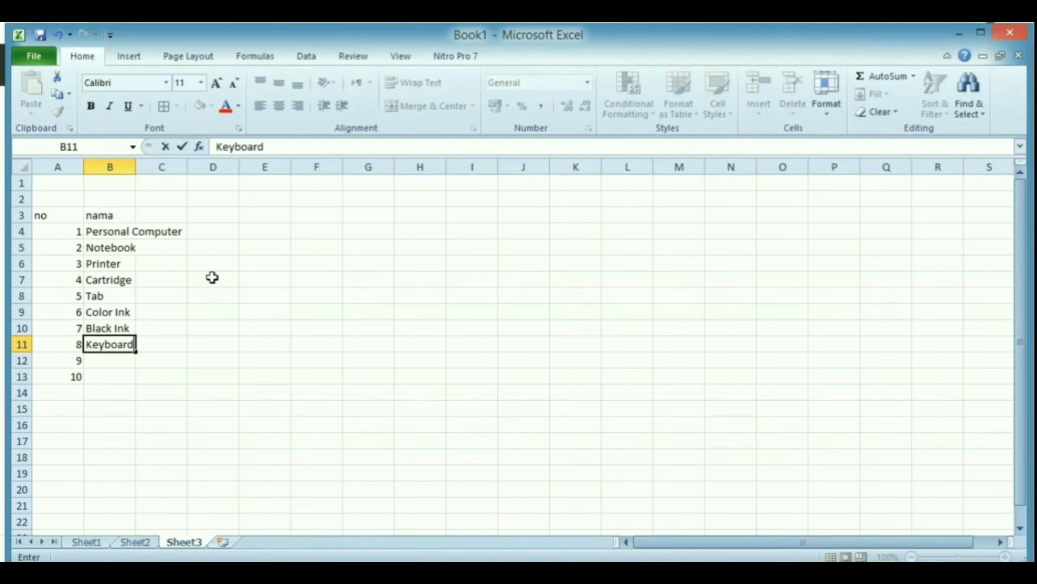
key(Return)
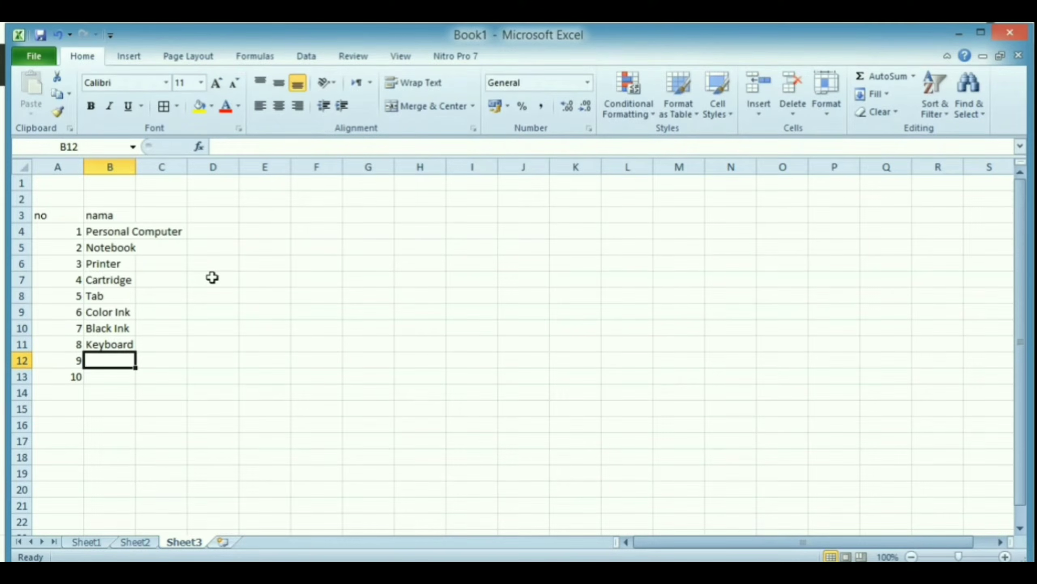
text(Mouse)
key(Return)
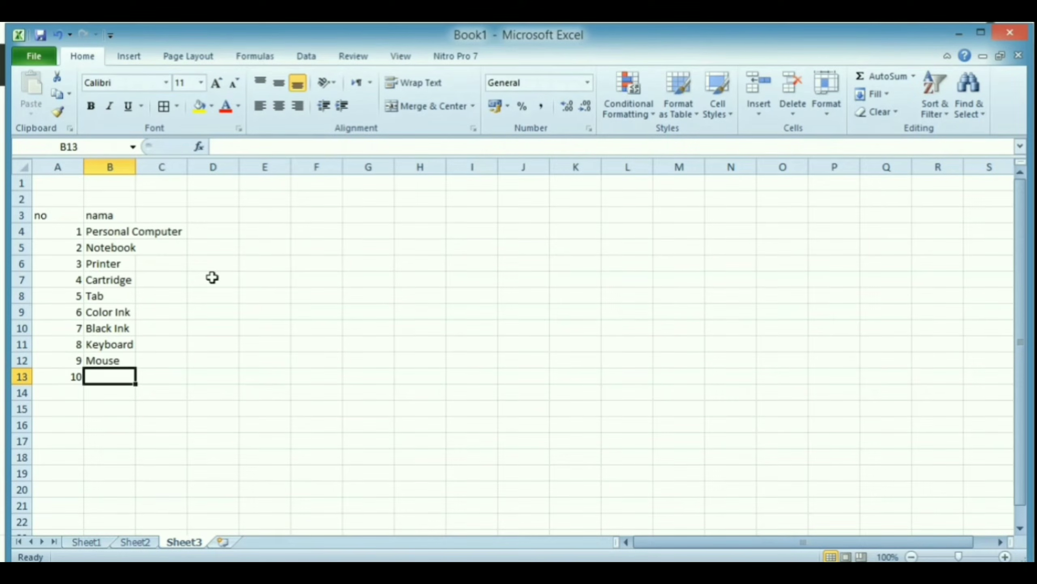
text(Monitor)
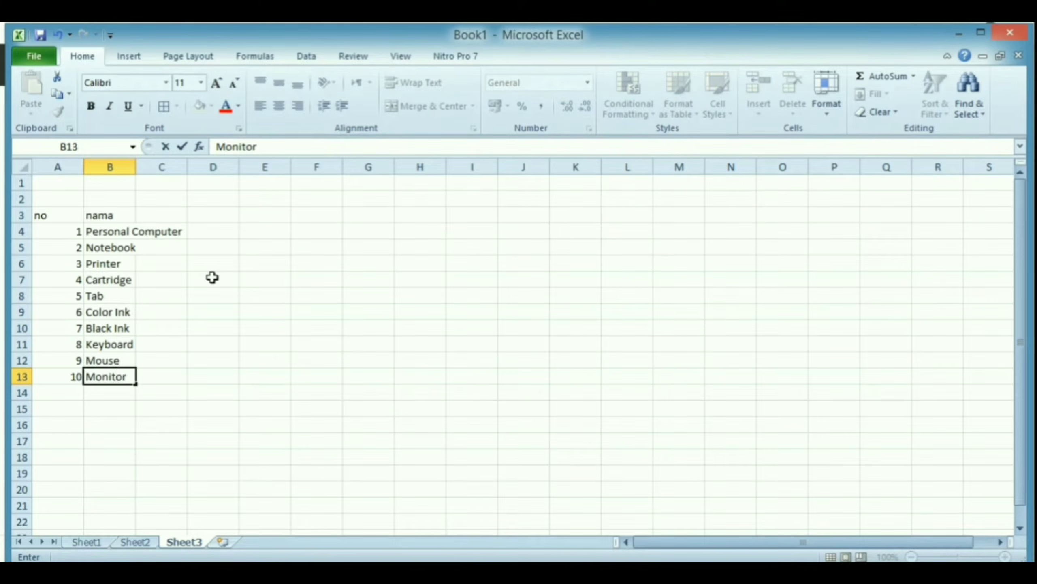
key(Up)
Add the headers "stok" in C3 and "terjual" in D3, and widen column B to fit the item names
key(Up)
key(Up)
key(Up)
key(Up)
key(Up)
key(Up)
key(Up)
key(Up)
key(Up)
key(Right)
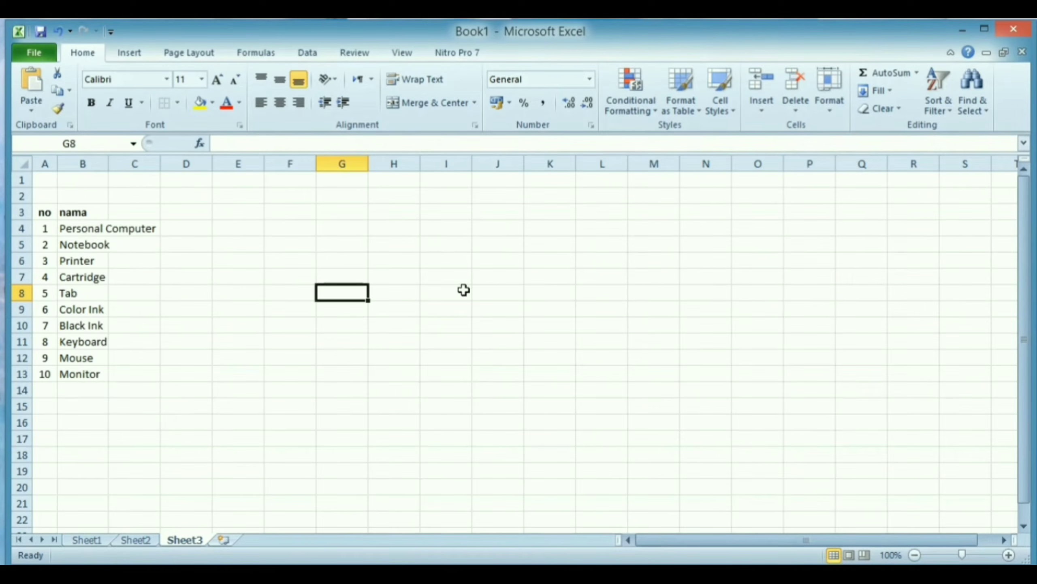
click(143, 213)
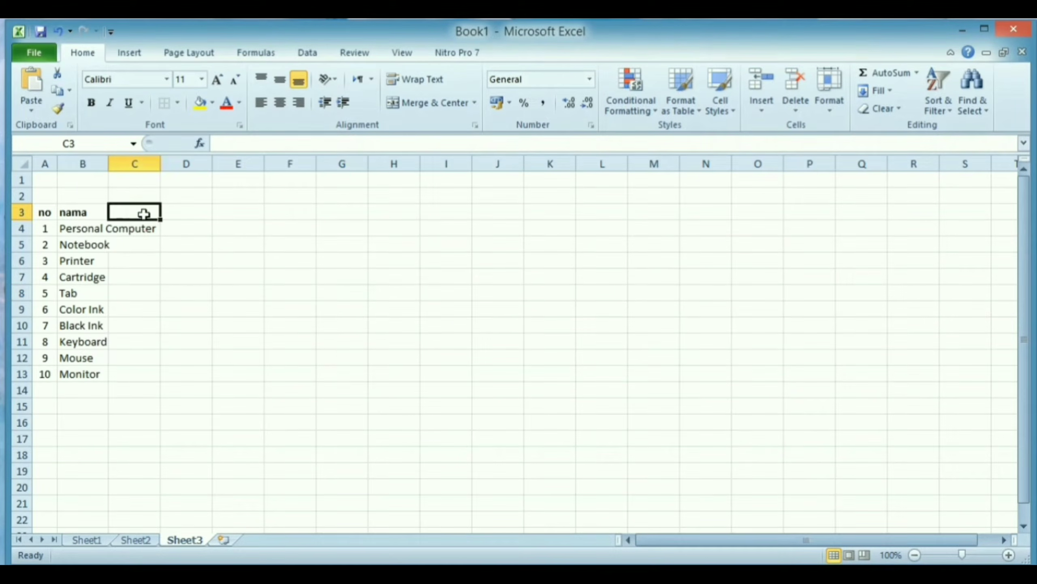
text(stok)
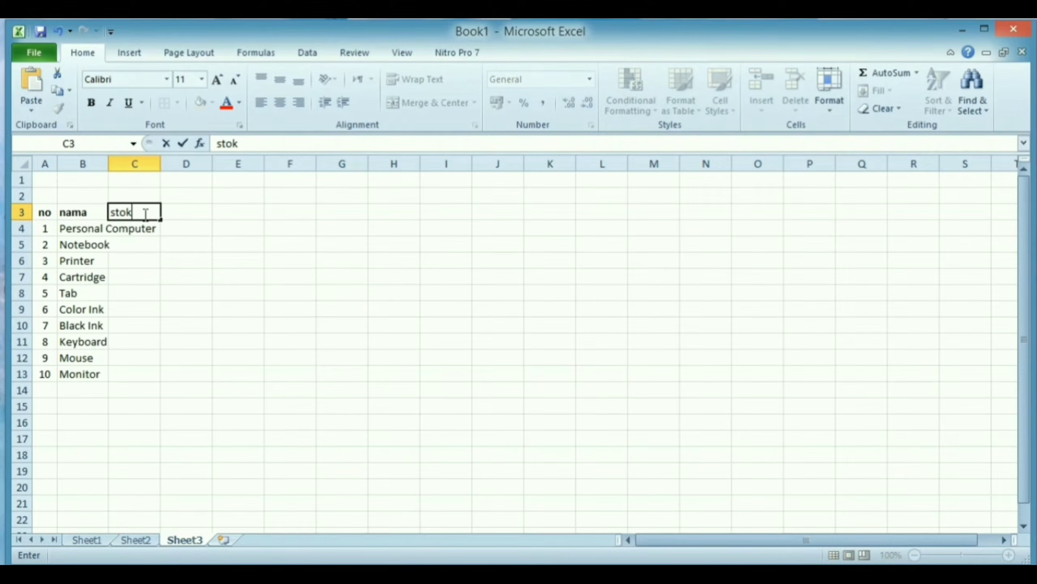
key(Tab)
text(terjual)
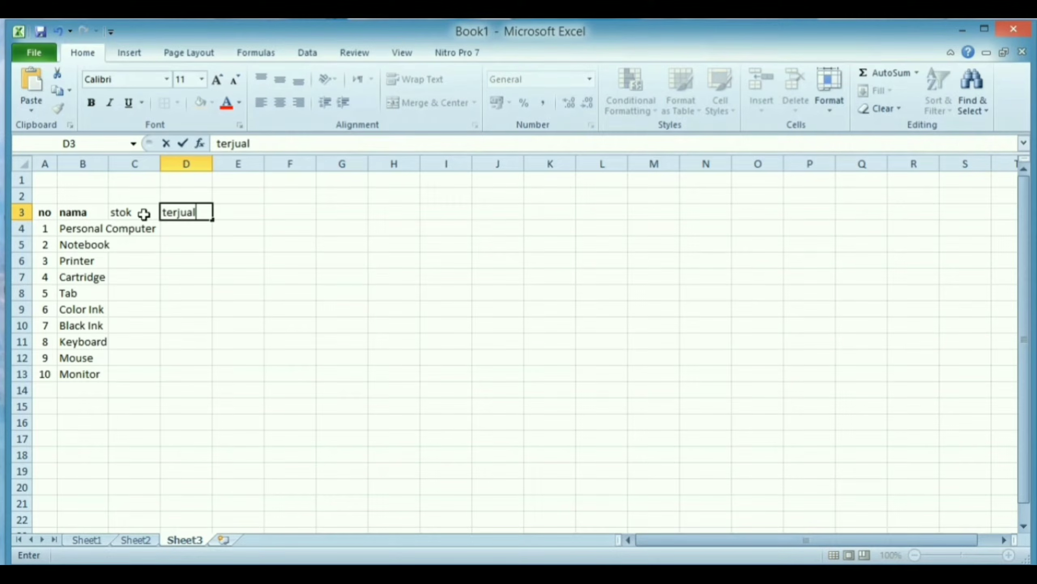
key(Return)
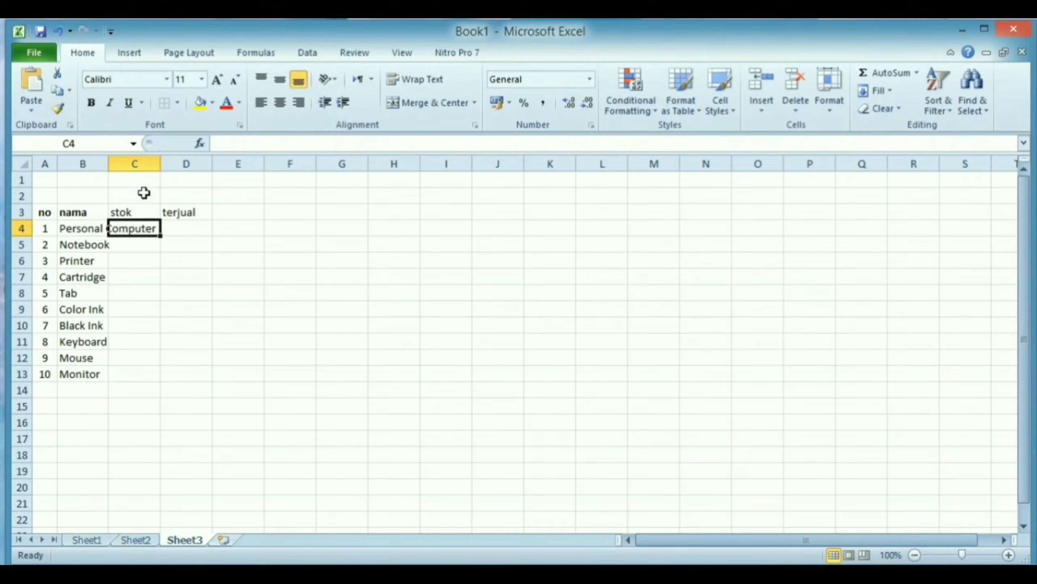
drag(108, 160, 199, 170)
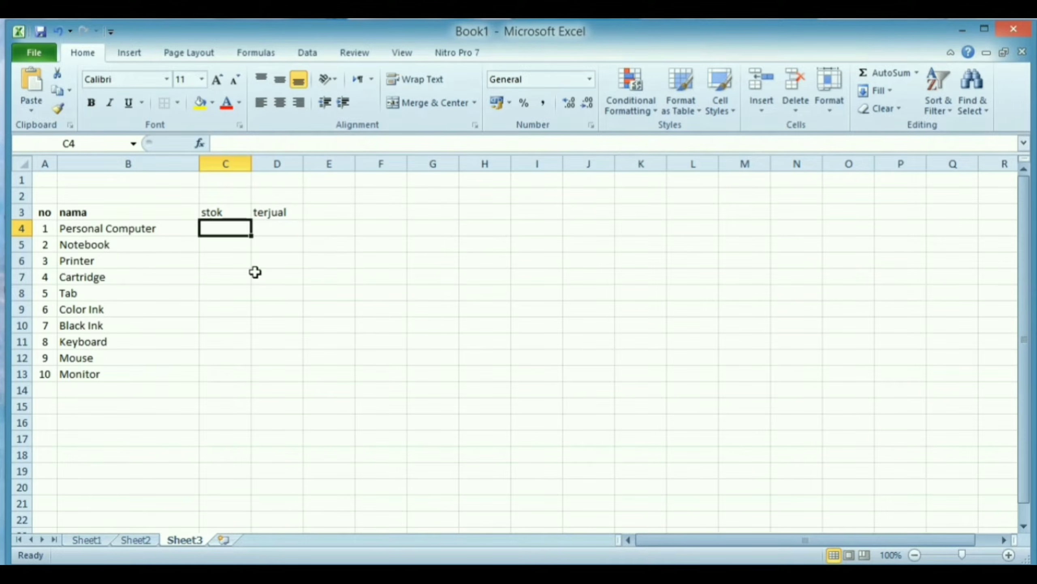
Enter the stock quantities 90, 75, 80, 70 and 75 in C4 to C8
text(90)
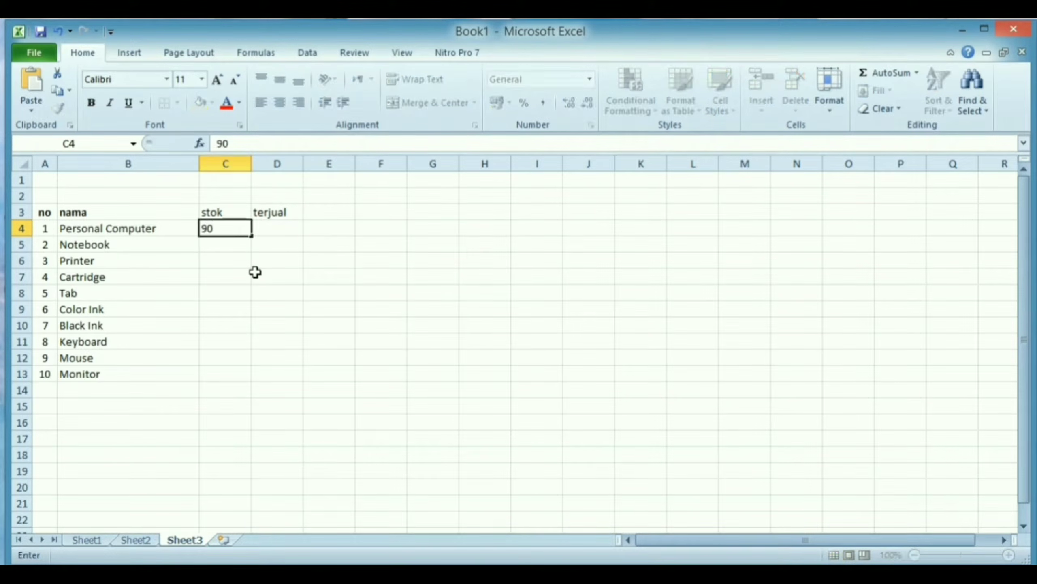
key(Return)
text(75)
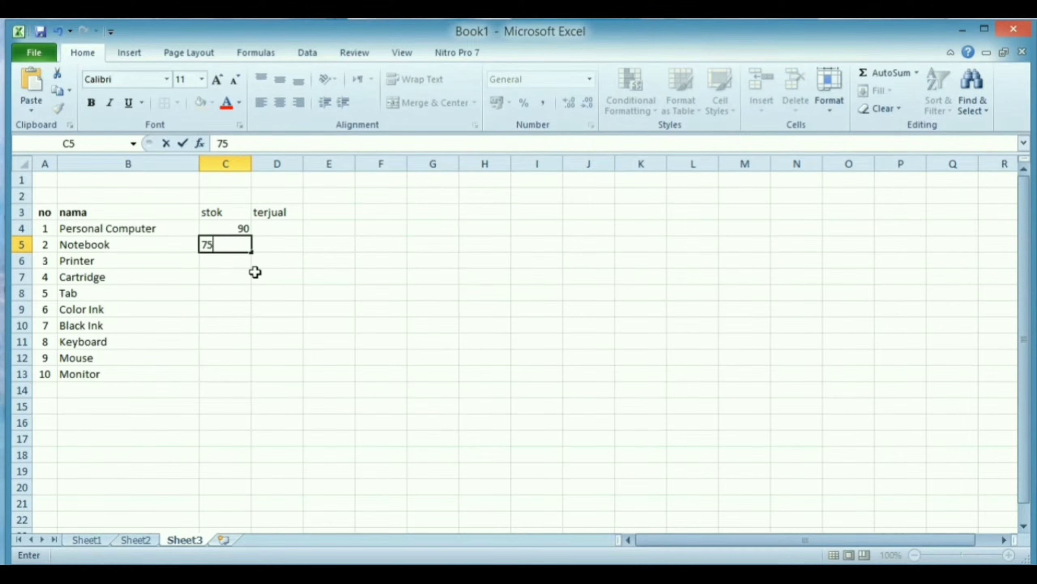
key(Return)
text(80)
key(Return)
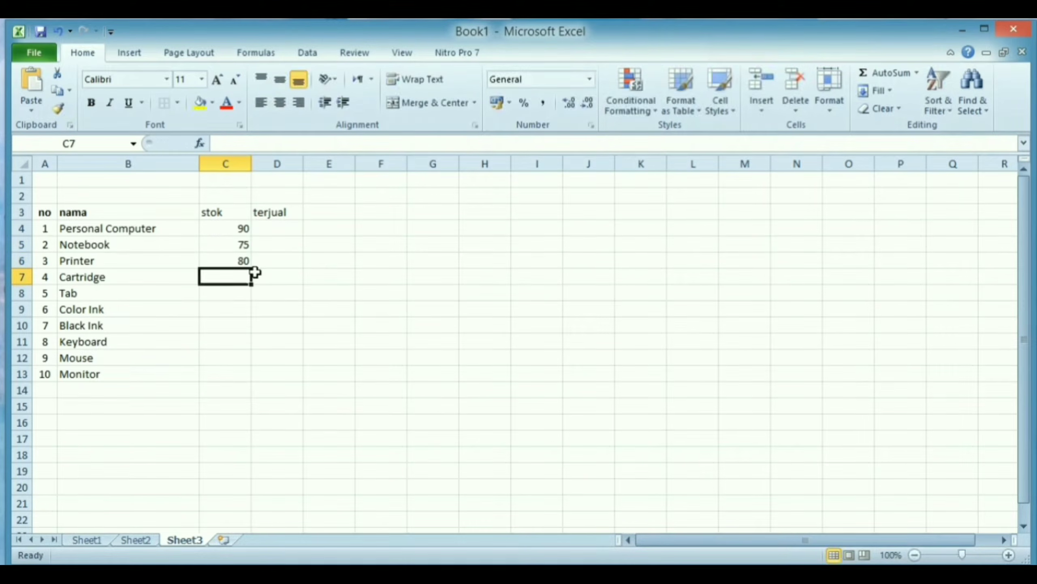
text(70)
key(Return)
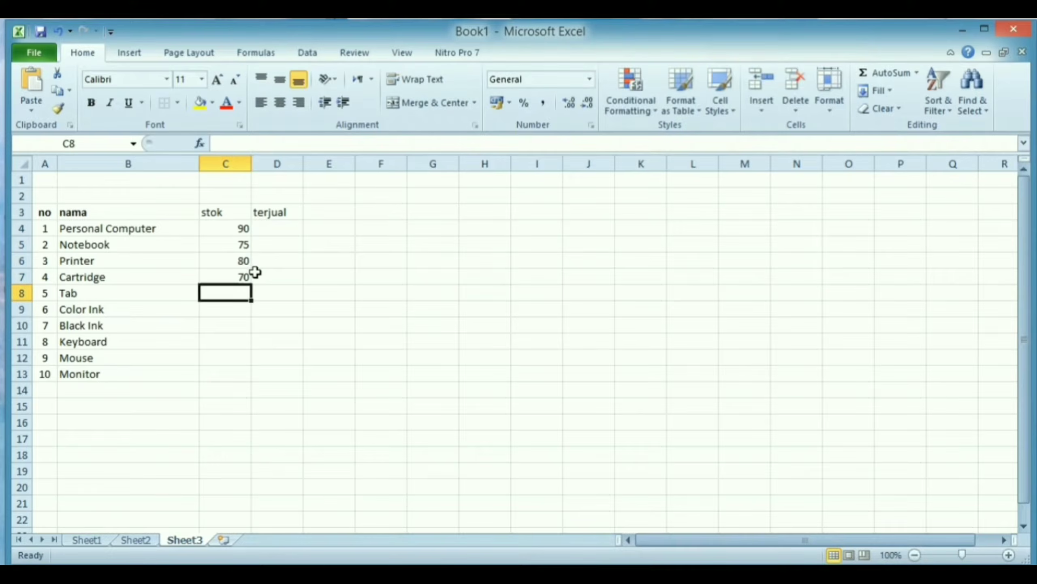
text(75)
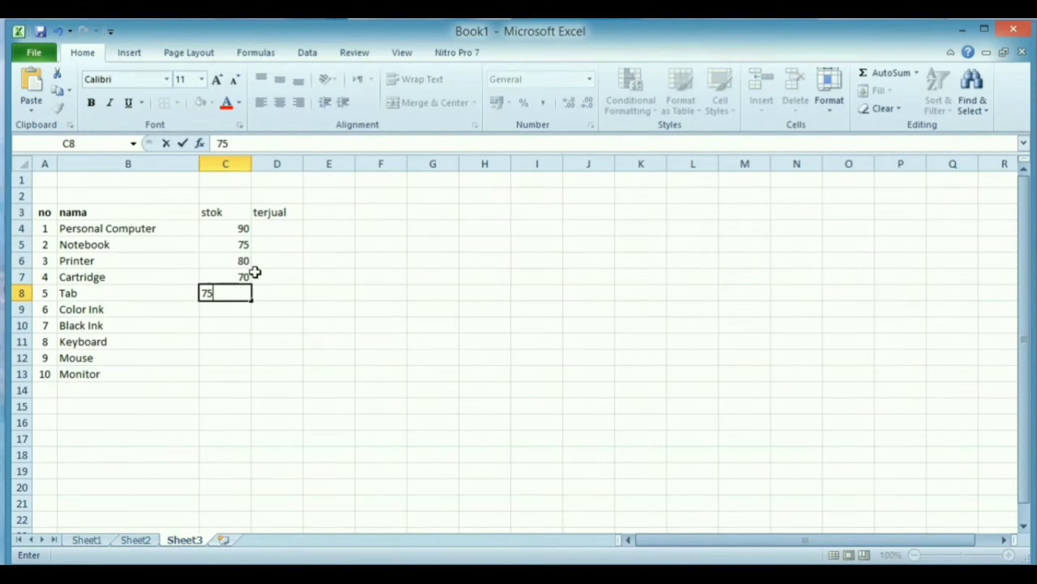
key(Return)
Enter the stock quantities 85, 60, 65, 80 and 75 in C9 to C13
text(85)
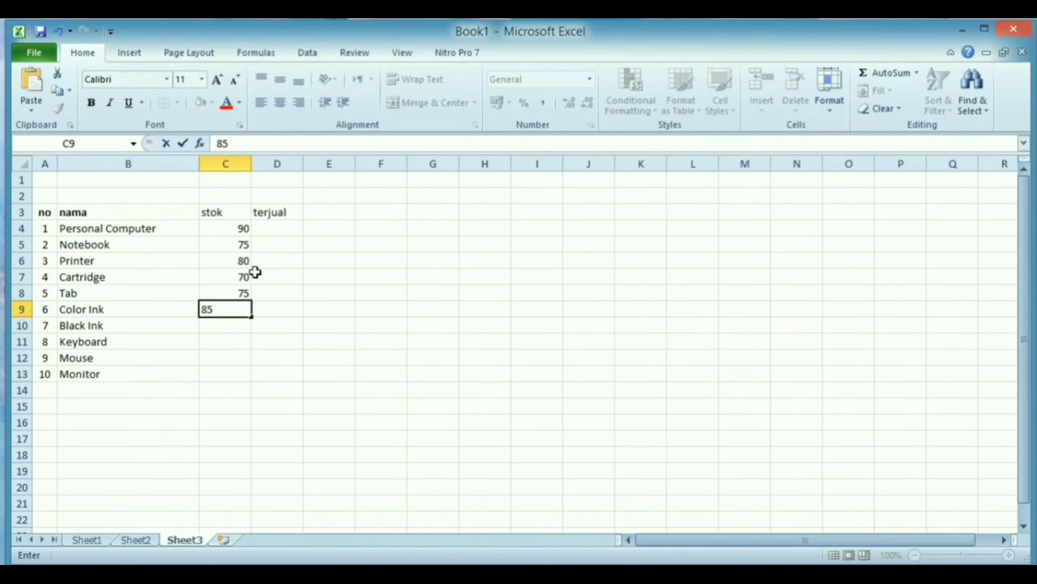
key(Return)
text(60)
key(Return)
text(65)
key(Return)
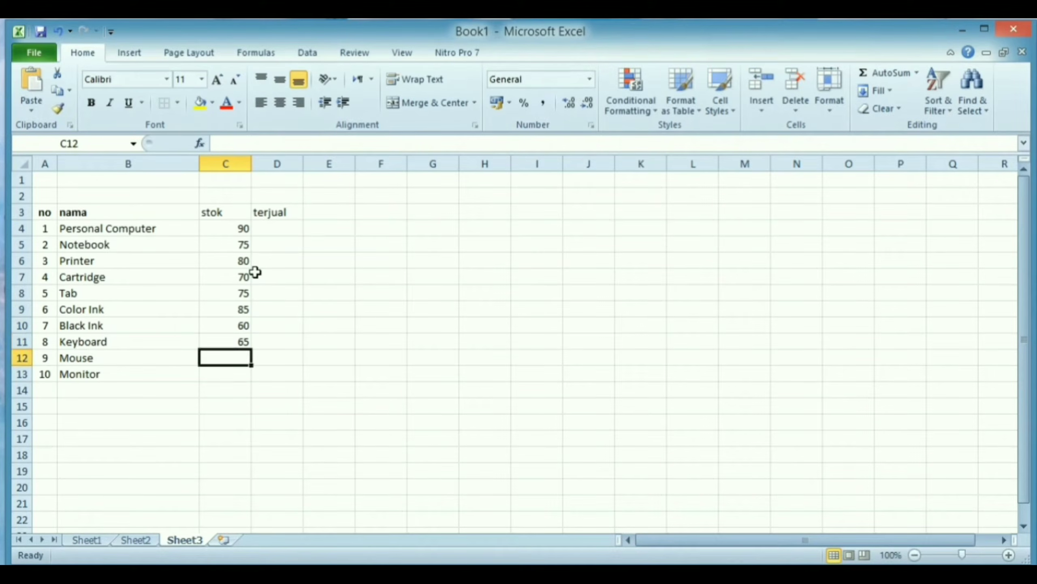
text(80)
key(Return)
text(75)
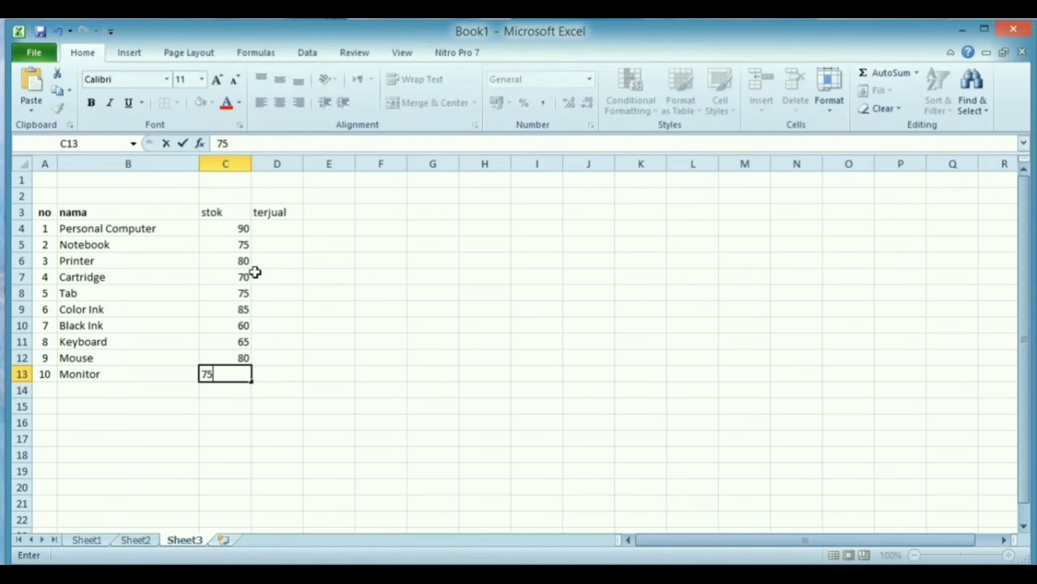
key(Return)
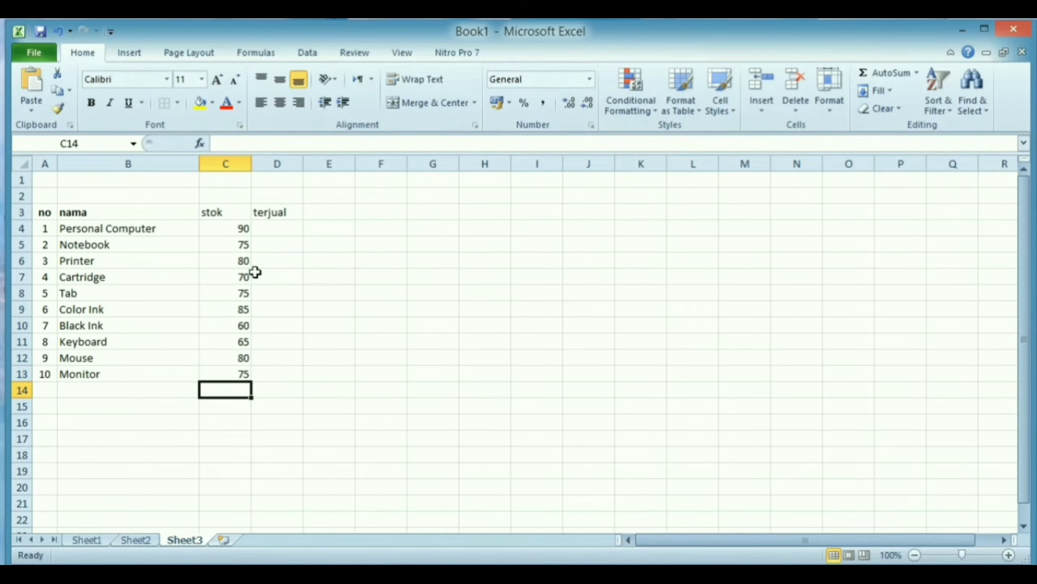
Enter the sold quantities 25, 15, 87 and 5 in D4 to D7
key(Right)
key(Up)
key(Up)
key(Up)
key(Up)
key(Up)
key(Up)
key(Up)
key(Up)
key(Up)
key(Up)
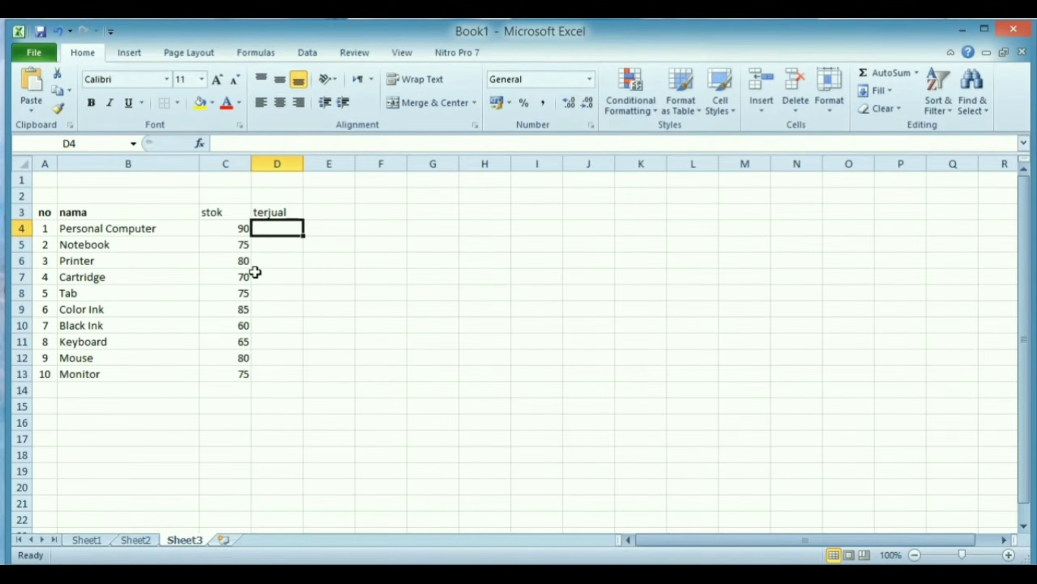
text(25)
key(Return)
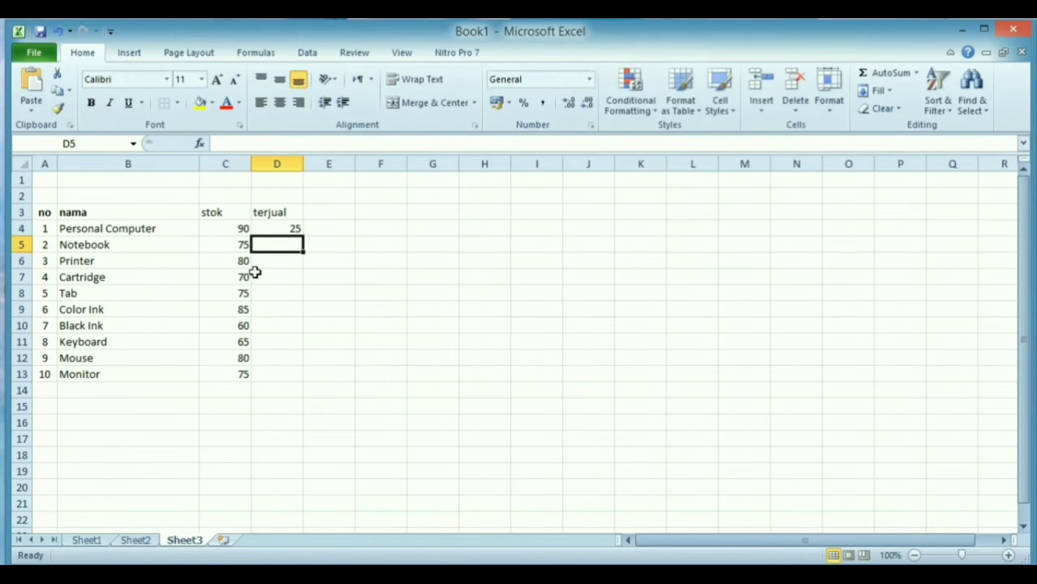
text(15)
key(Return)
text(87)
key(Return)
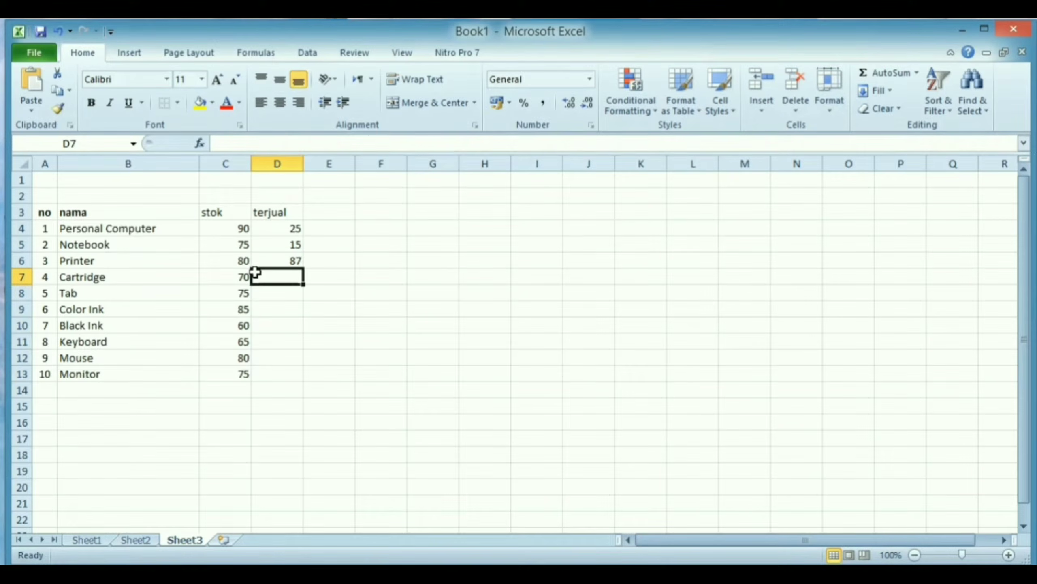
text(5)
key(Return)
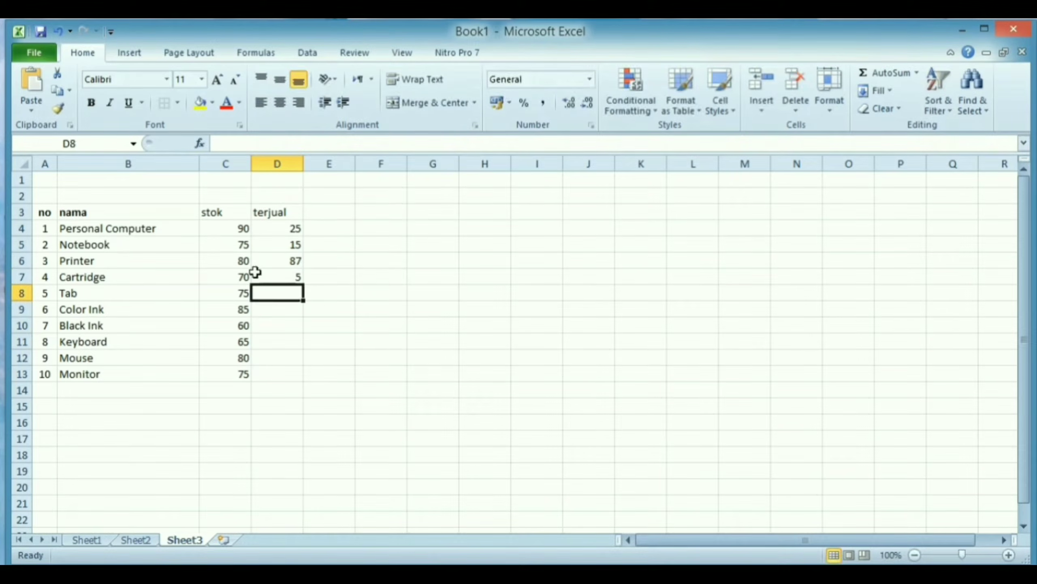
Leave D8 empty and enter the sold quantities 64, 15, 25, 15 and 15 in D9 to D13
key(Return)
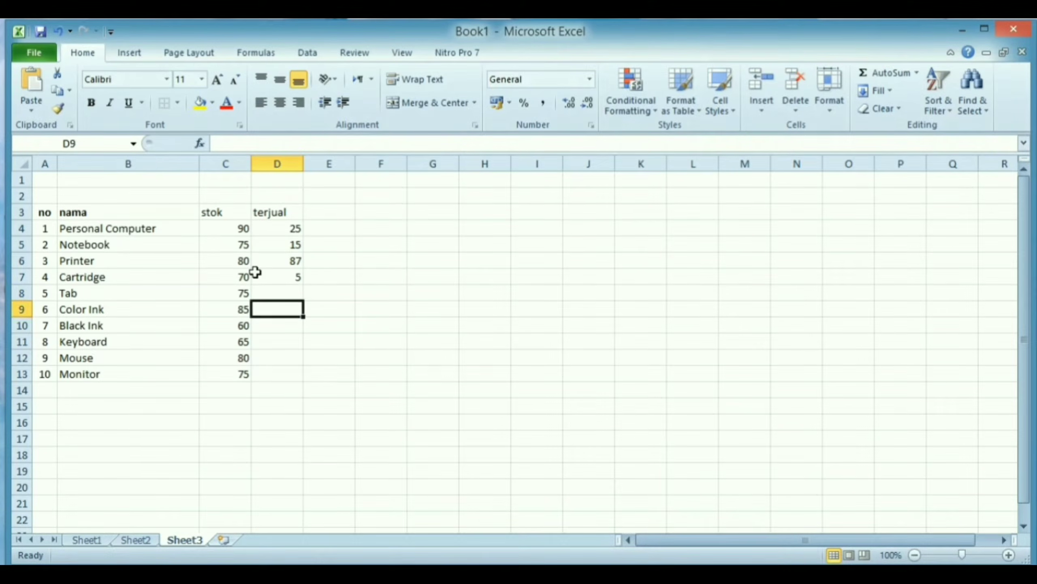
text(64)
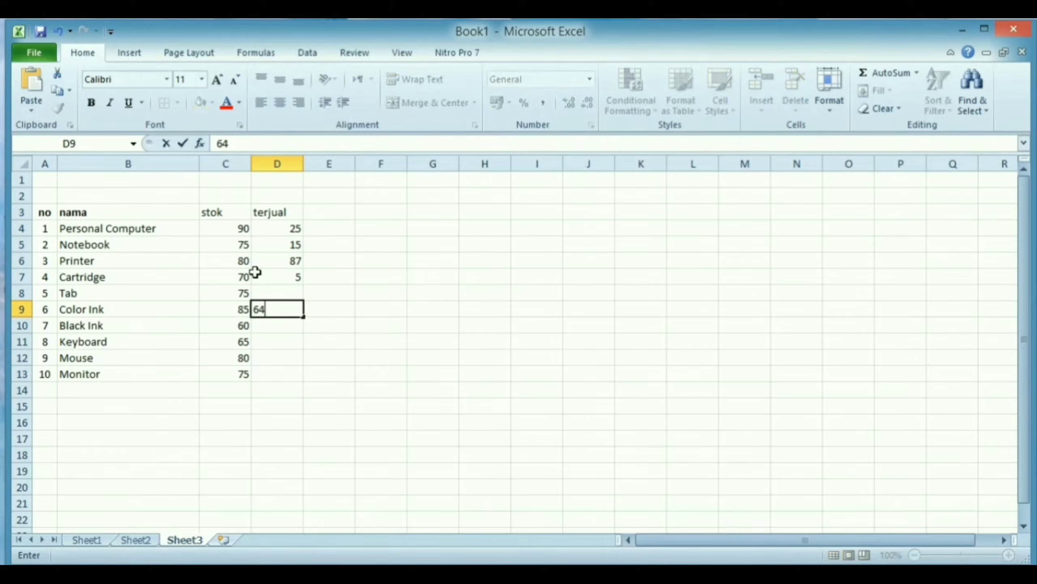
key(Return)
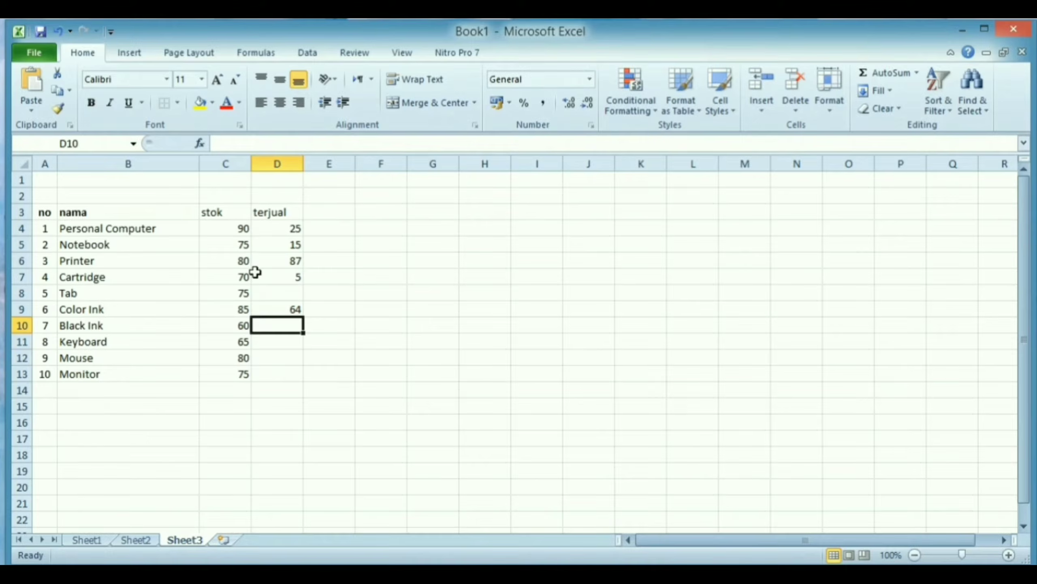
text(15)
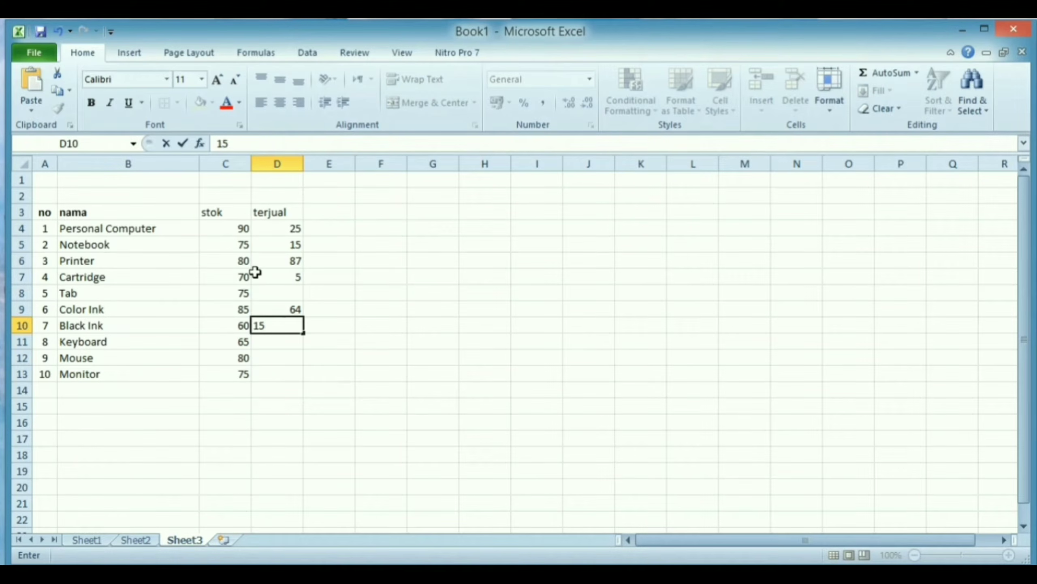
key(Return)
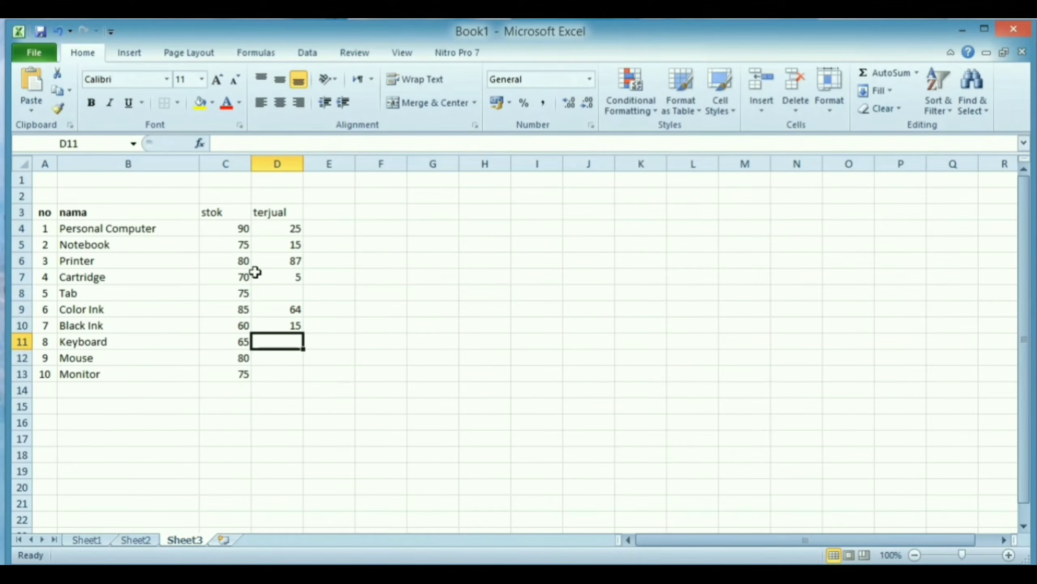
text(25)
key(Return)
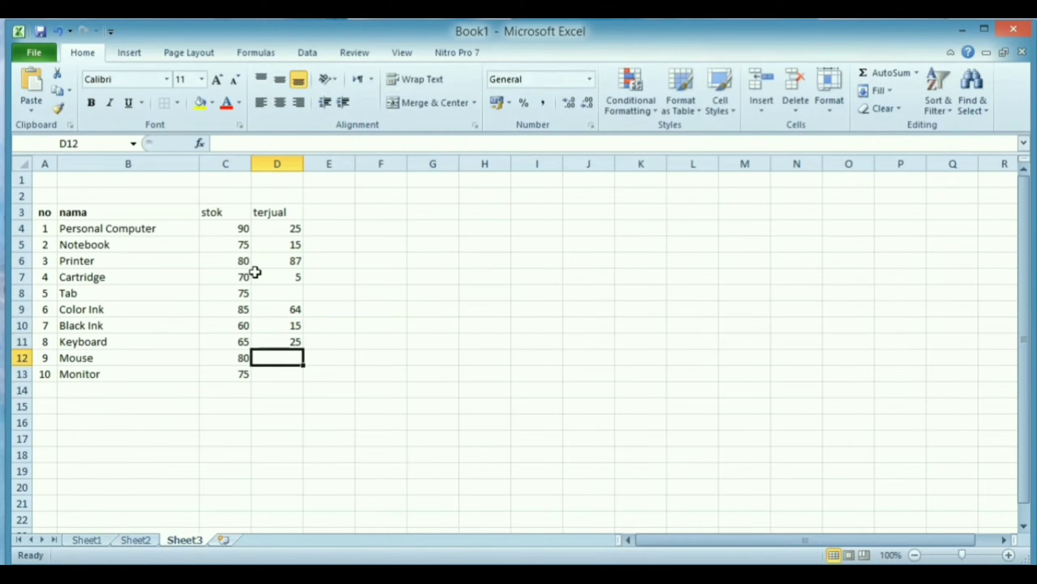
text(15)
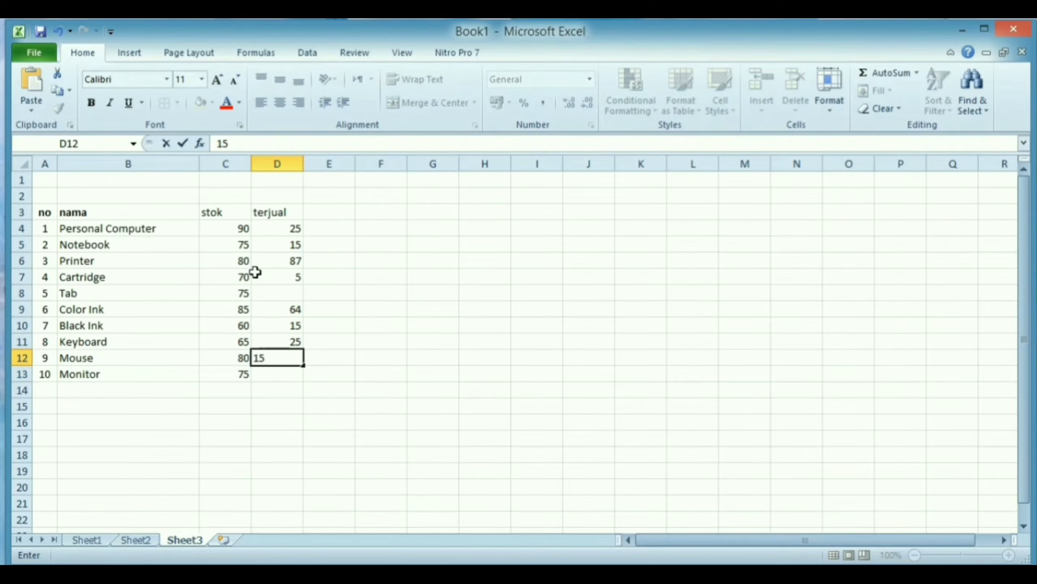
key(Return)
text(15)
key(Return)
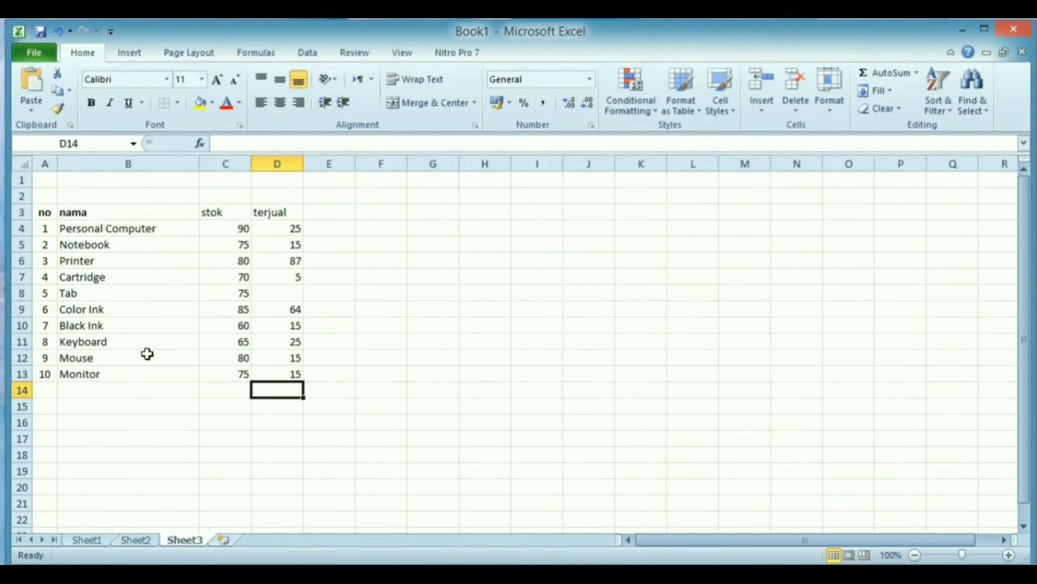
Add the summary labels "rata-rata" in B14 and "total" in B15 below the item list
click(126, 395)
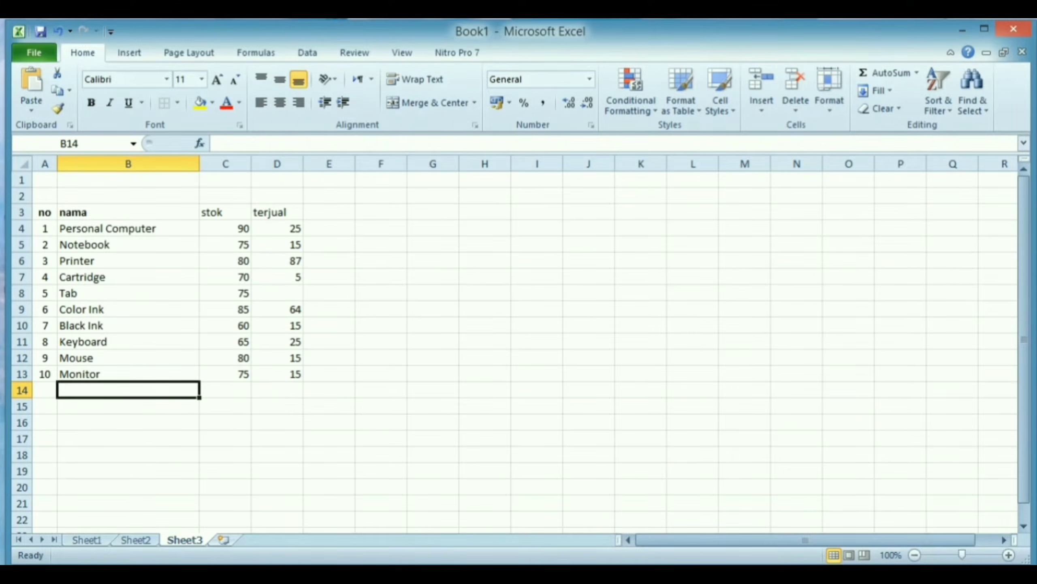
mouse_move(186, 574)
text(rata)
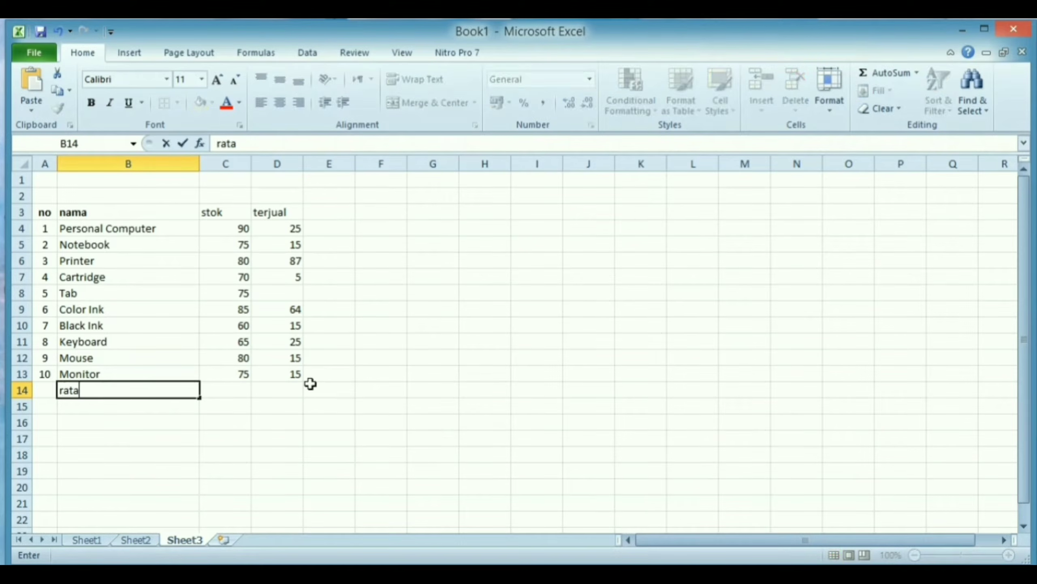
text(-ratas)
key(BackSpace)
key(Return)
text(total)
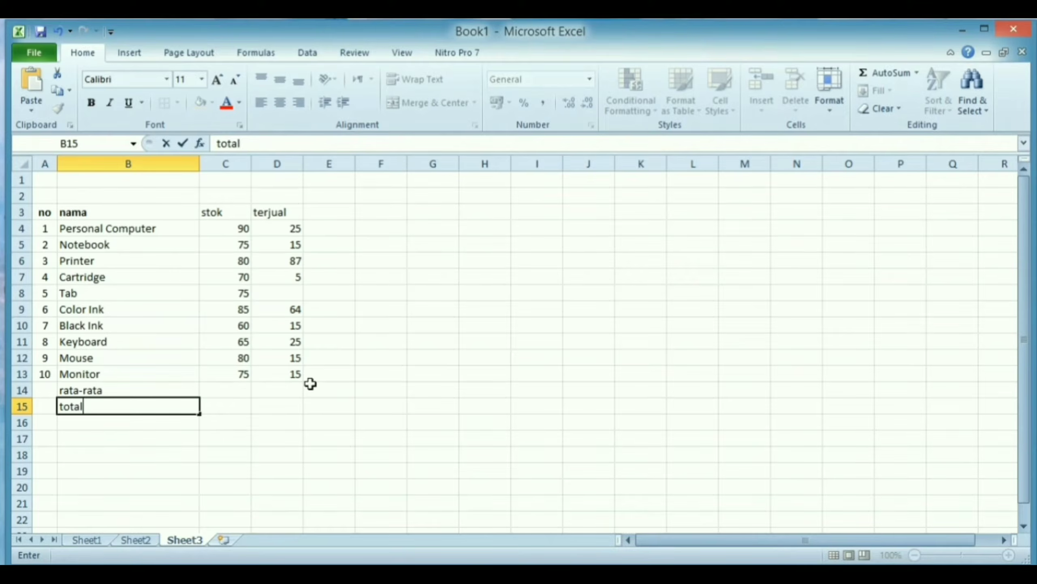
key(Return)
Calculate the average stock in C14 with the AVERAGE function over C4:C13
key(Up)
key(Up)
key(Down)
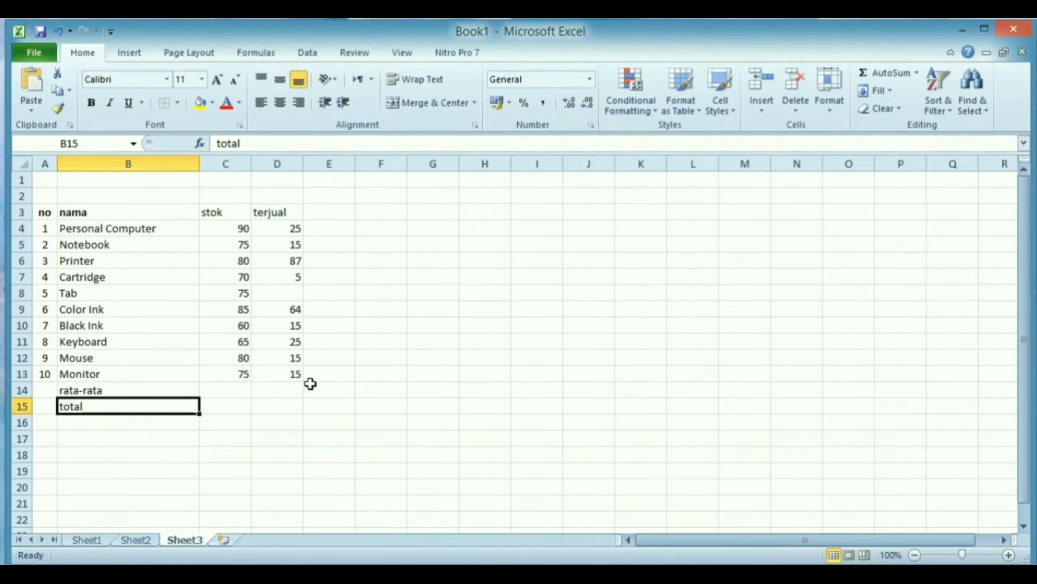
key(Right)
key(Up)
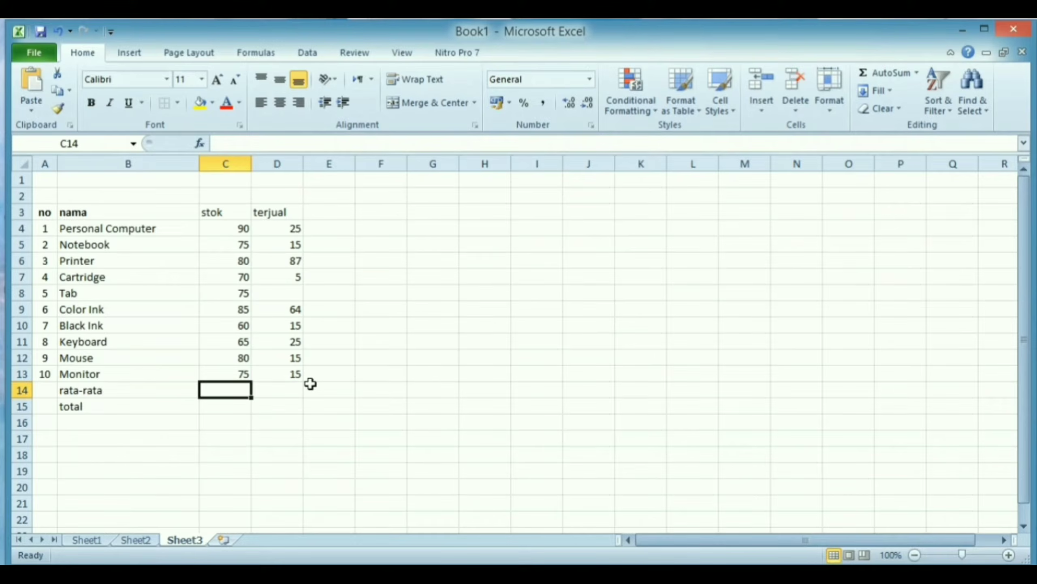
text(=a)
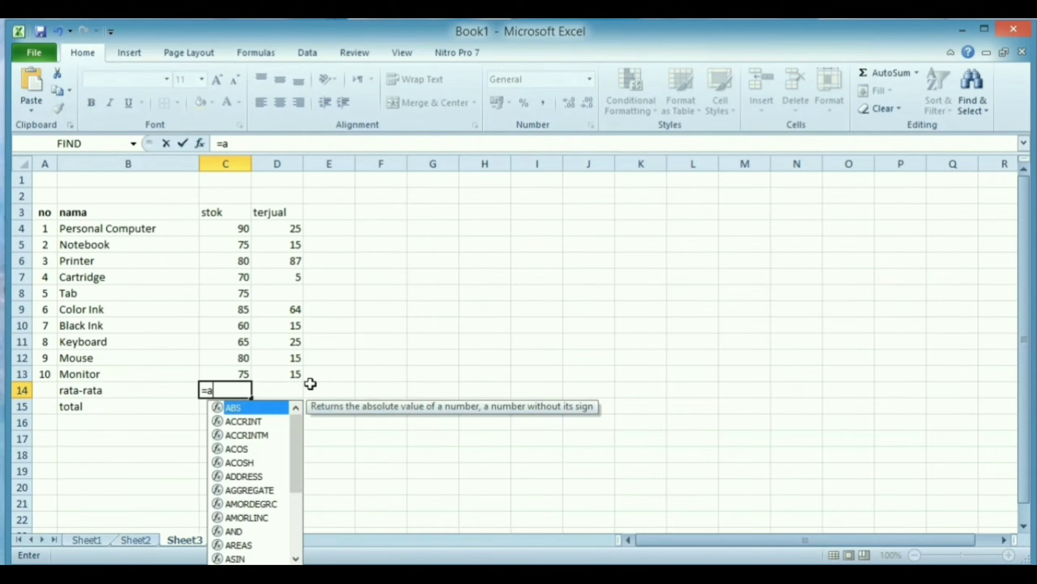
text(va)
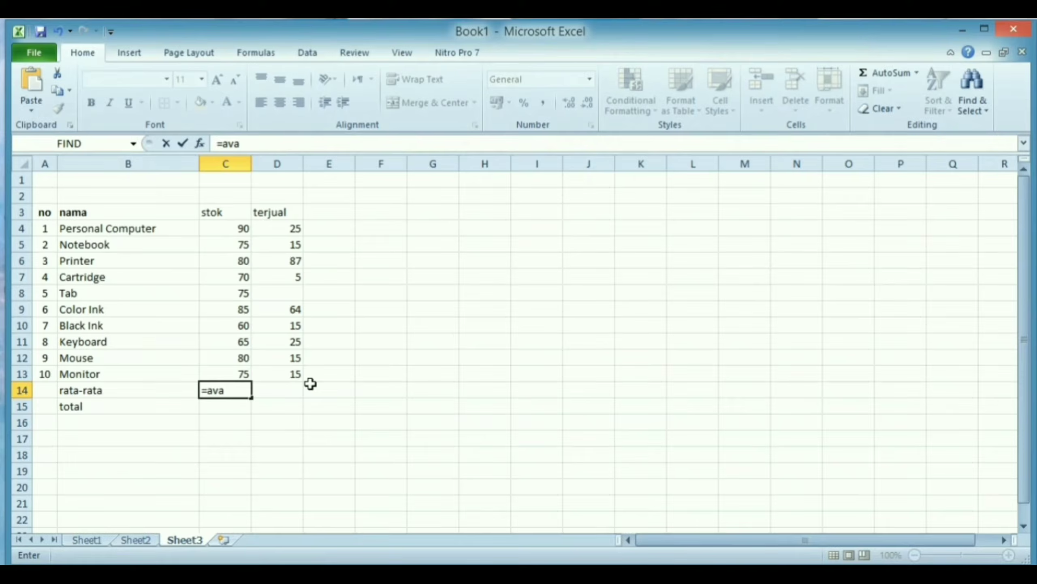
key(BackSpace)
text(er)
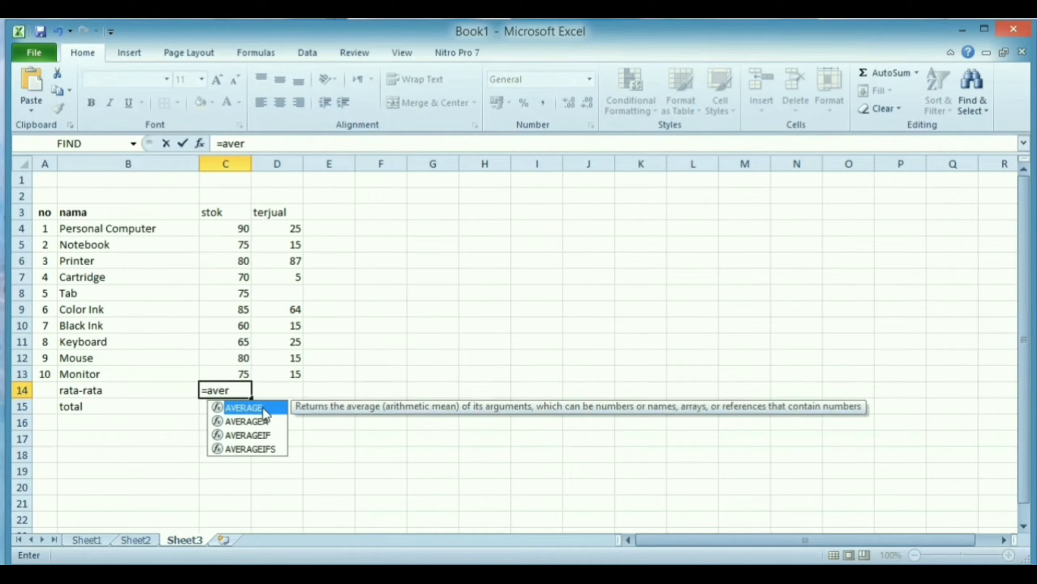
double_click(258, 408)
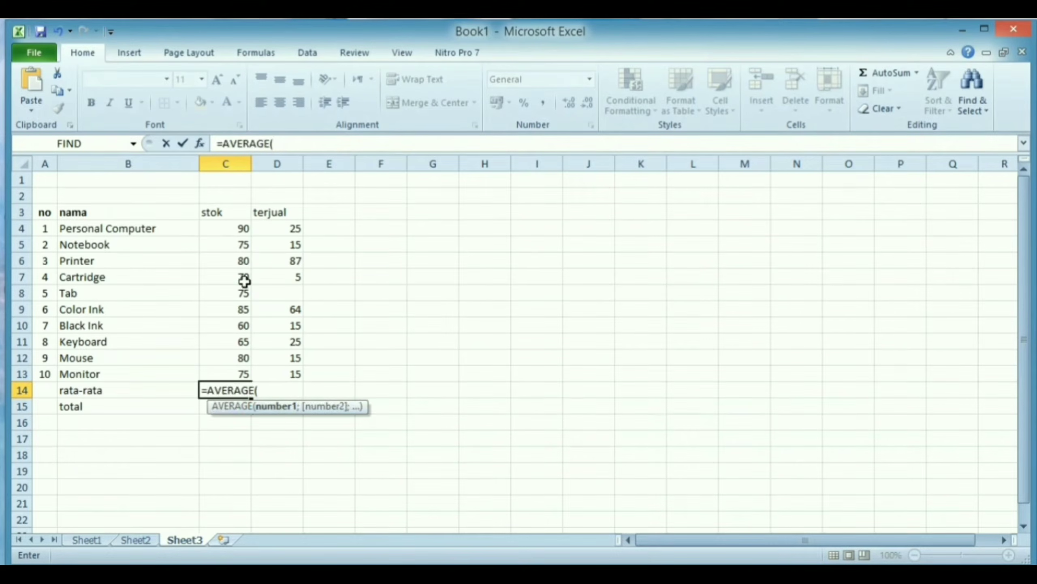
drag(234, 227, 233, 368)
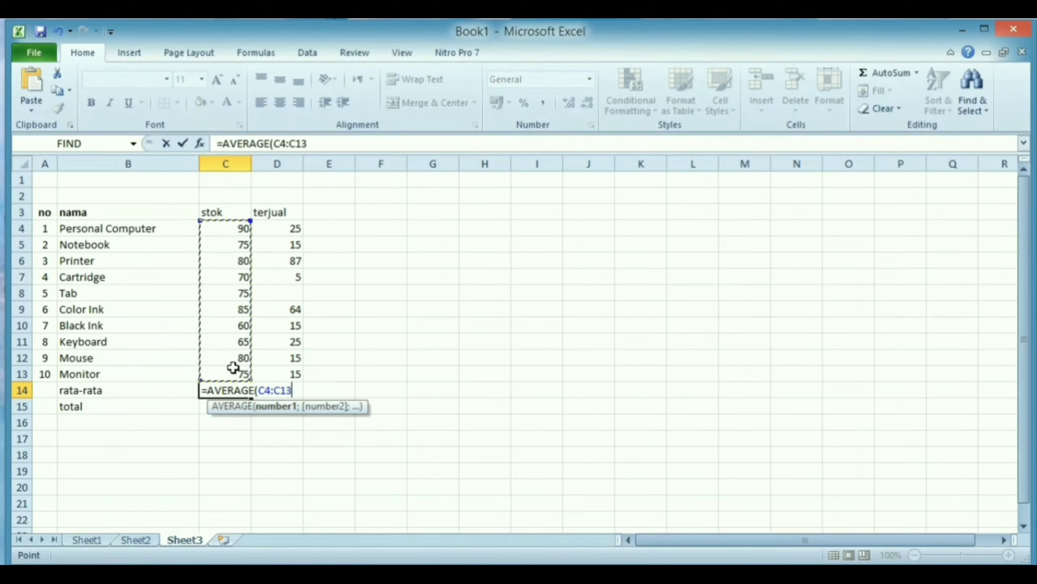
key(Return)
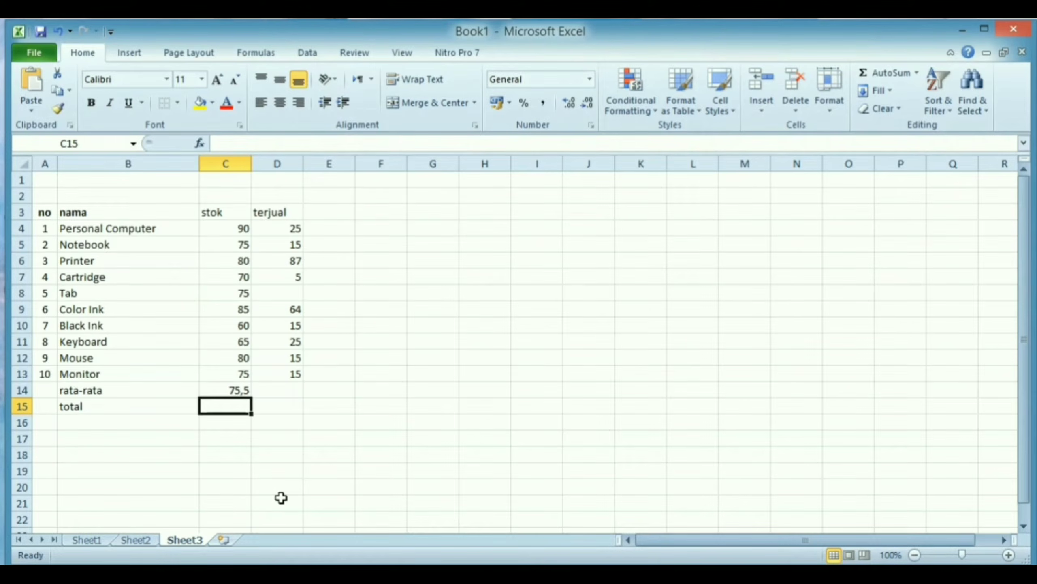
Calculate the total stock in C15 with the SUM function over C4:C13
text(=)
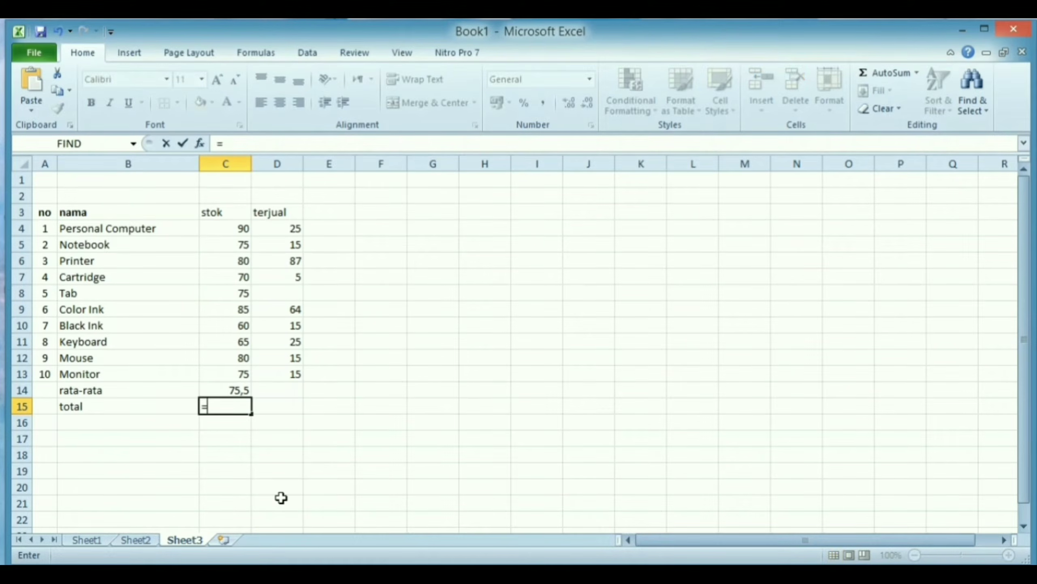
text(sum()
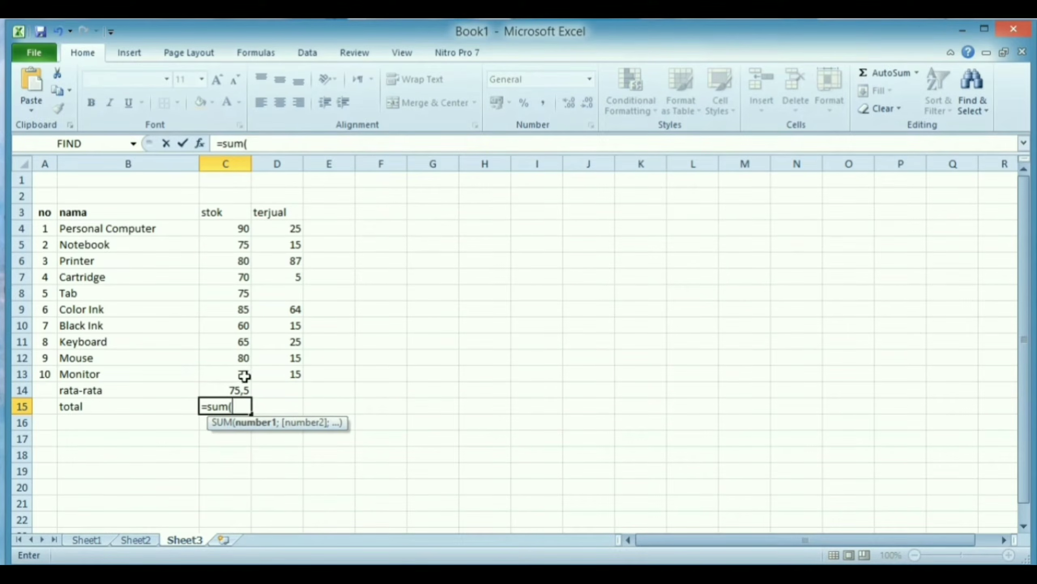
drag(243, 375, 241, 235)
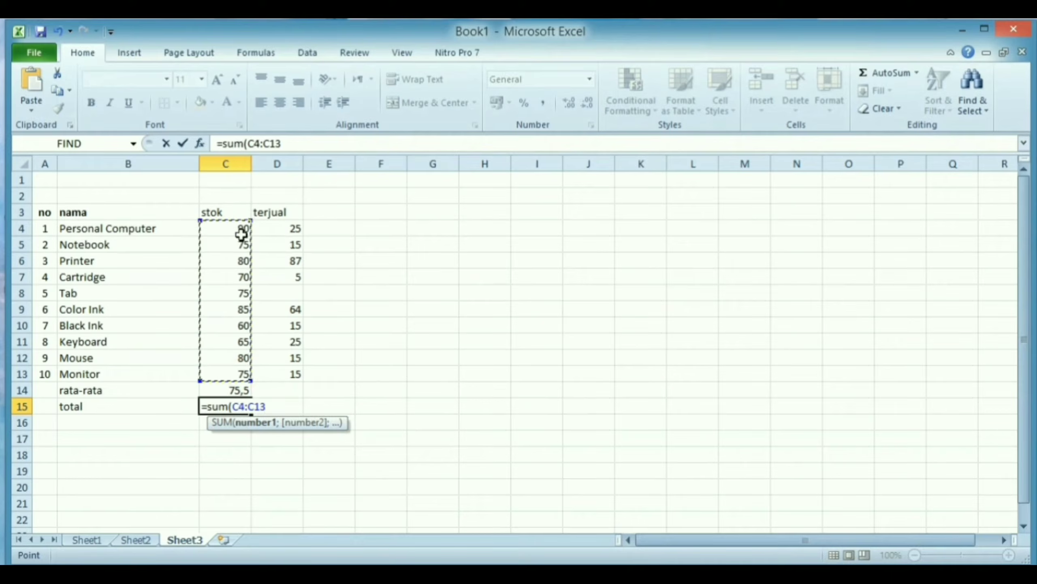
key(Return)
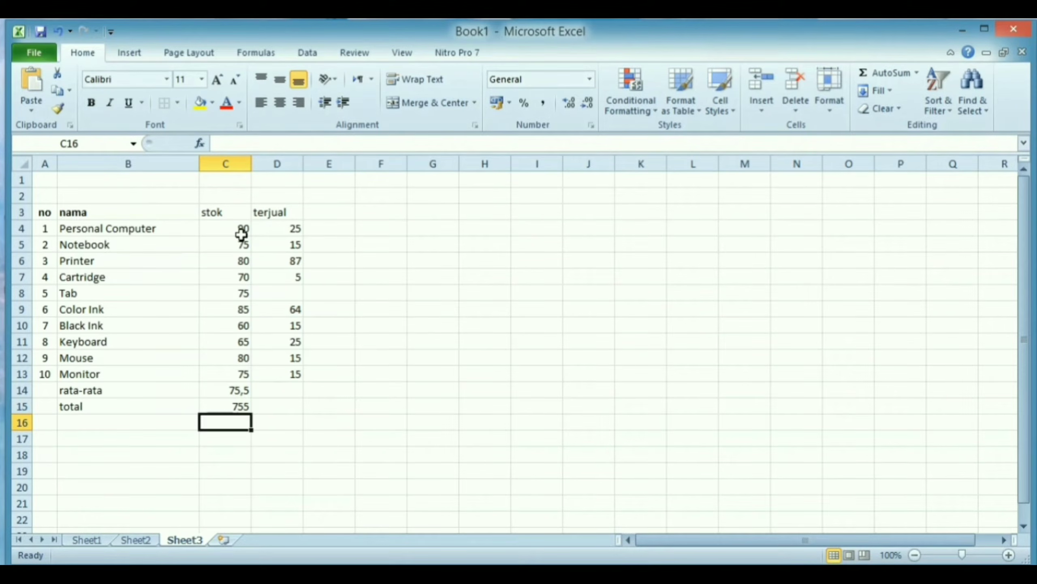
Replace the total formula in C15 with a SUMPRODUCT function over C4:C13
key(Up)
text(=)
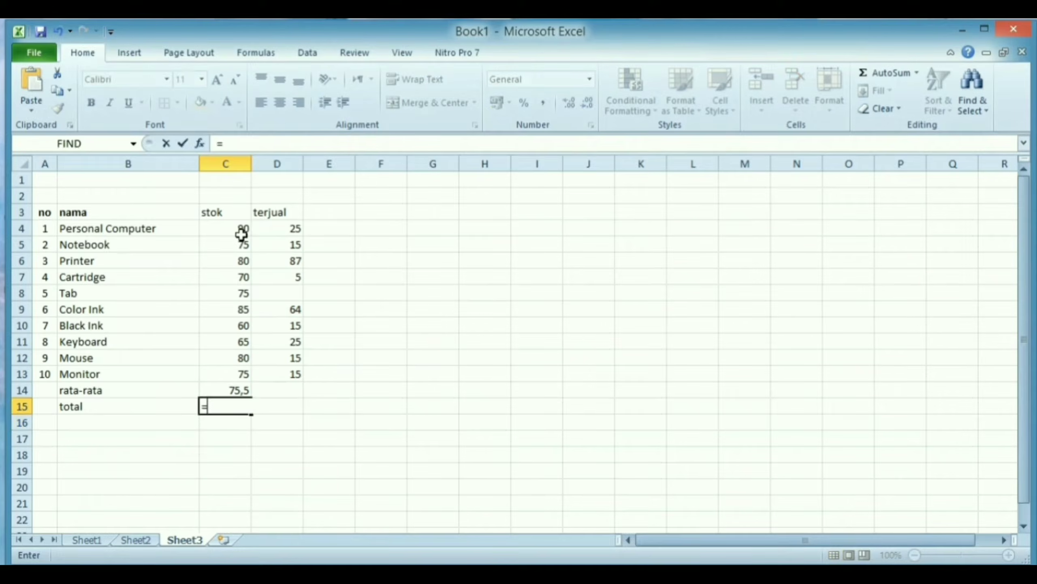
text(sum)
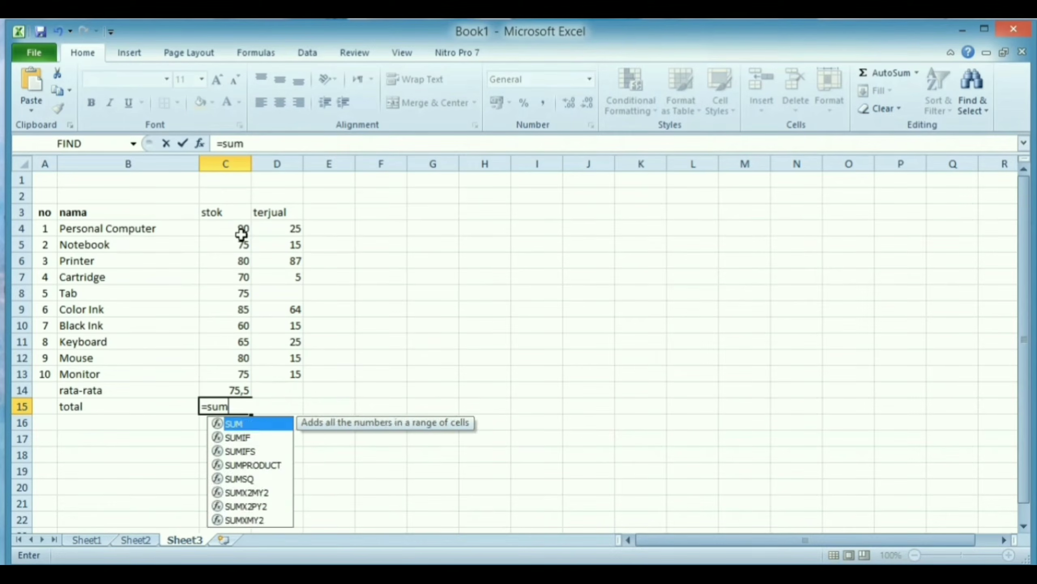
text(product)
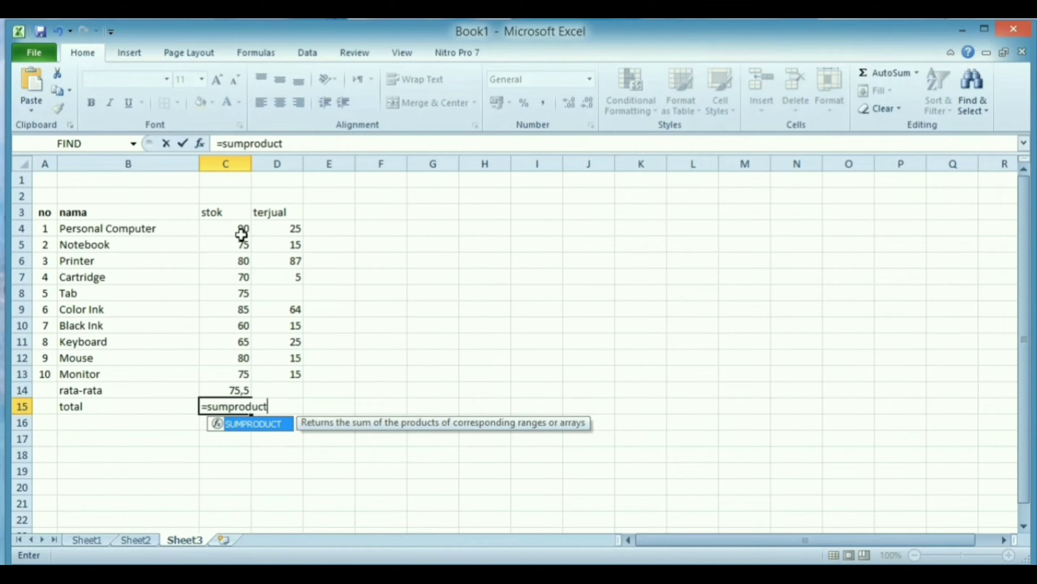
text(()
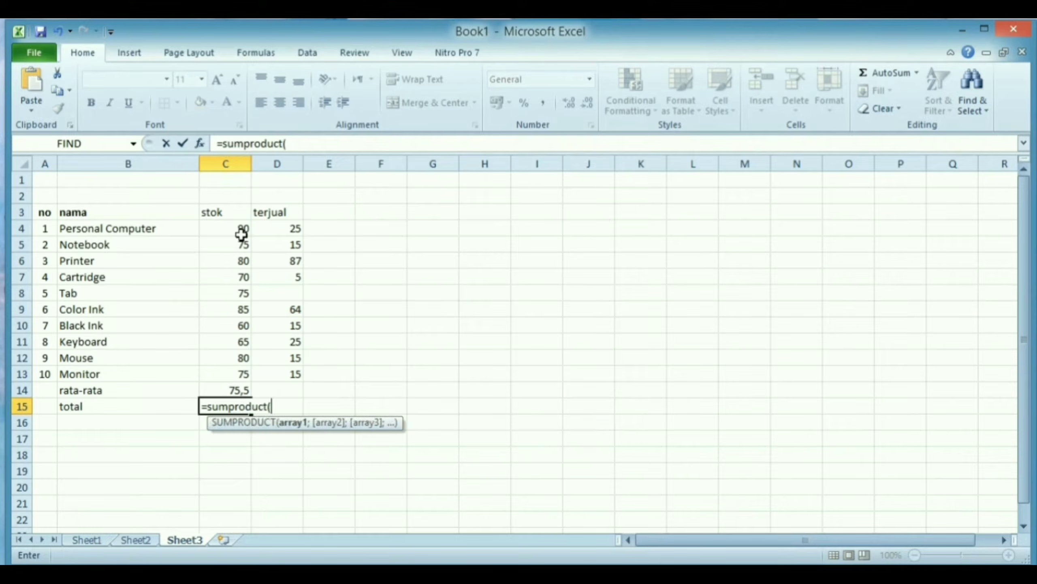
drag(234, 227, 238, 367)
key(Return)
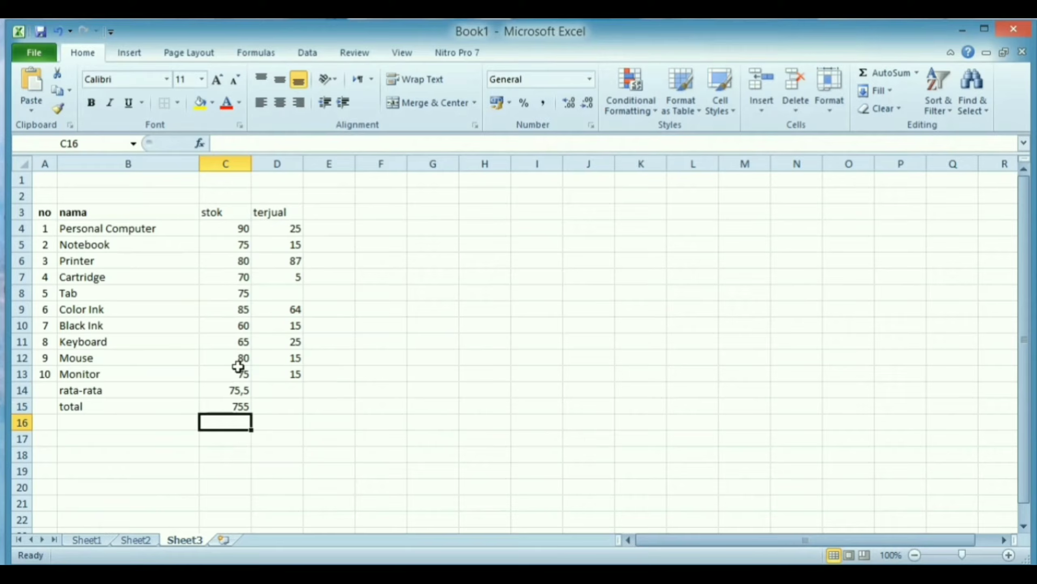
Total the stock in C16 with the SUM function over C4:C13 and clear that cell again
text(=)
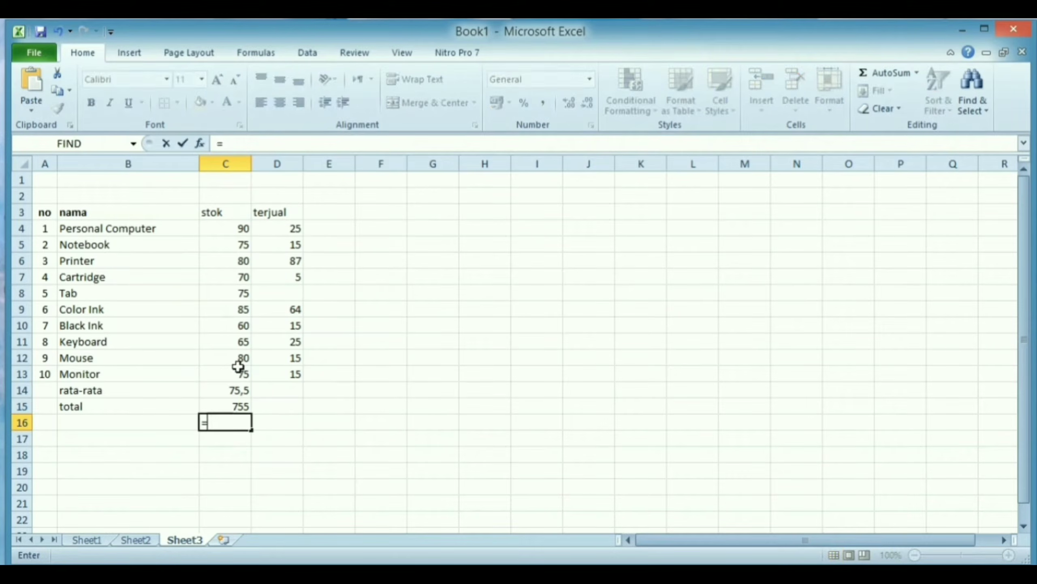
text(sum()
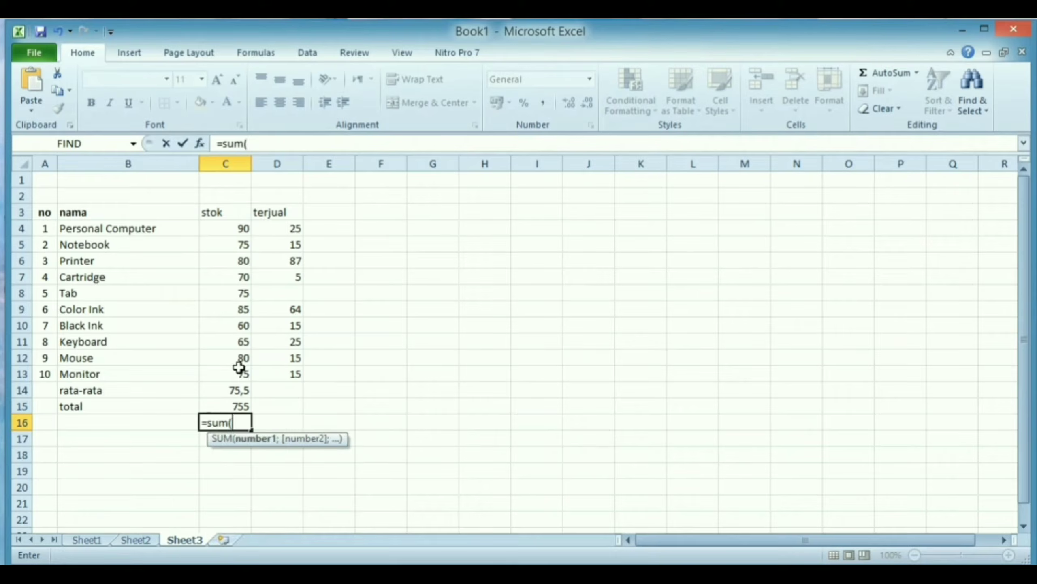
drag(240, 373, 242, 228)
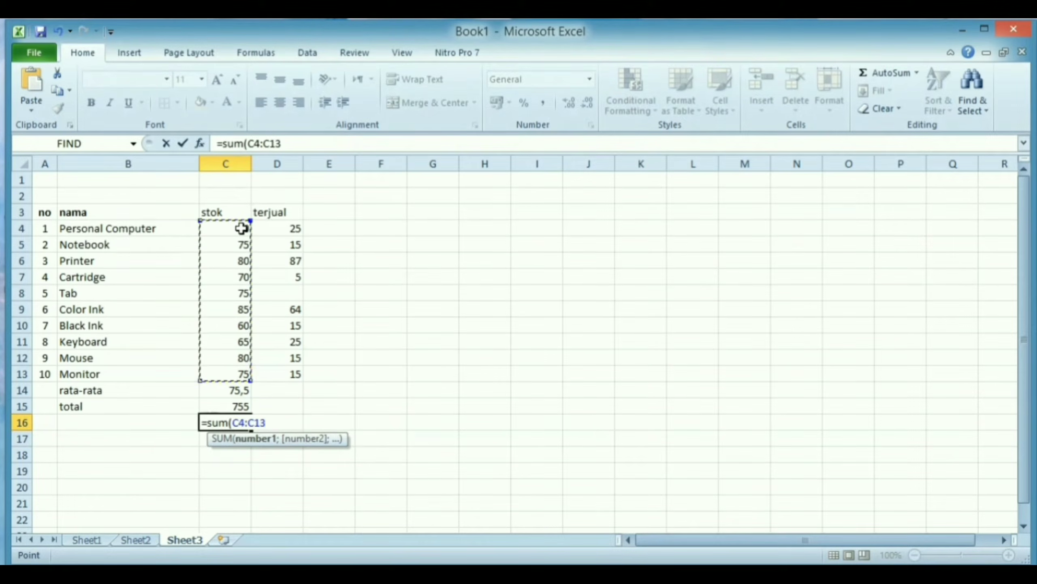
key(Return)
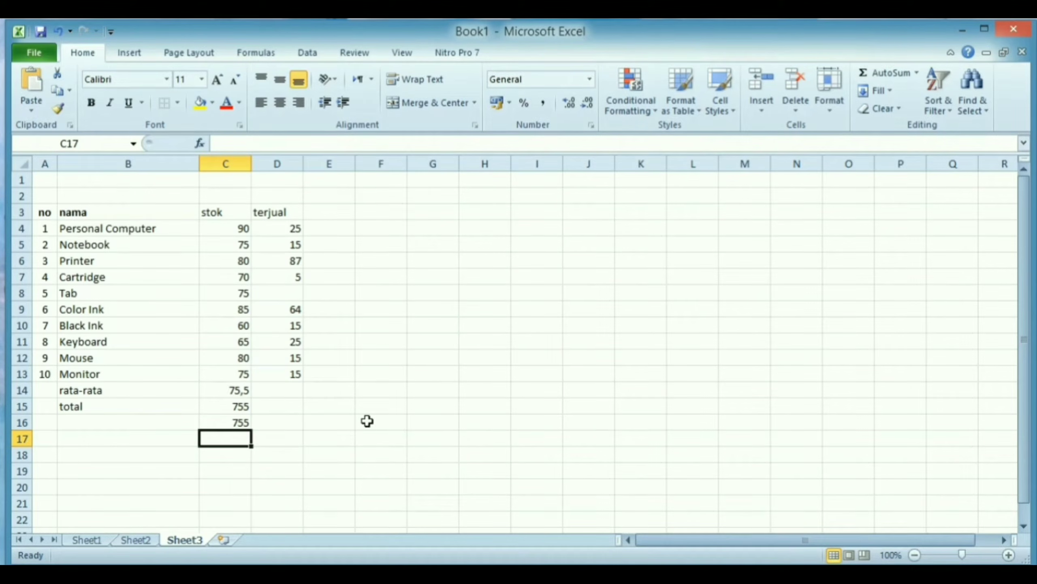
click(235, 423)
key(Delete)
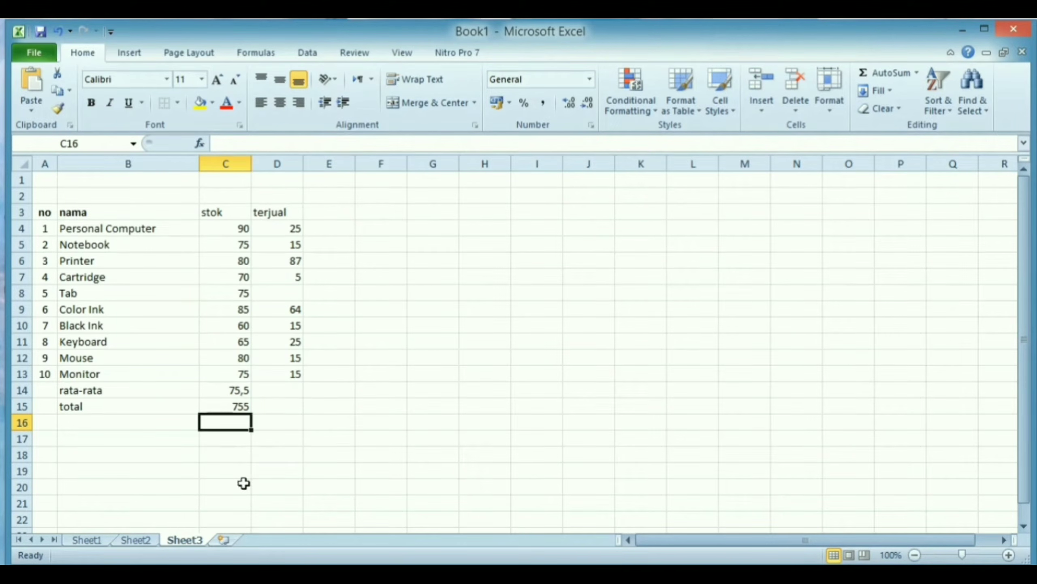
text(=)
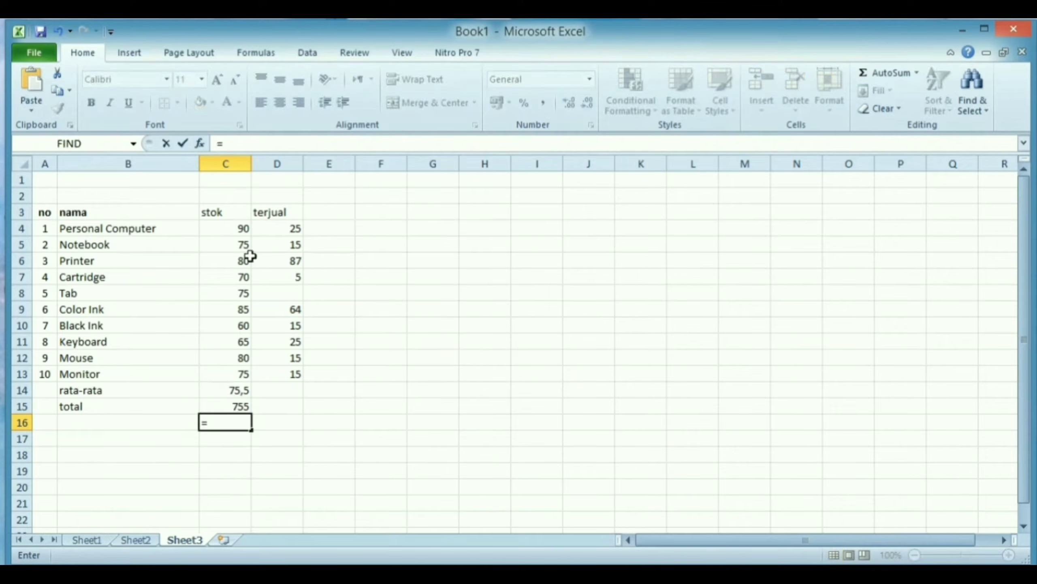
click(245, 236)
text(+)
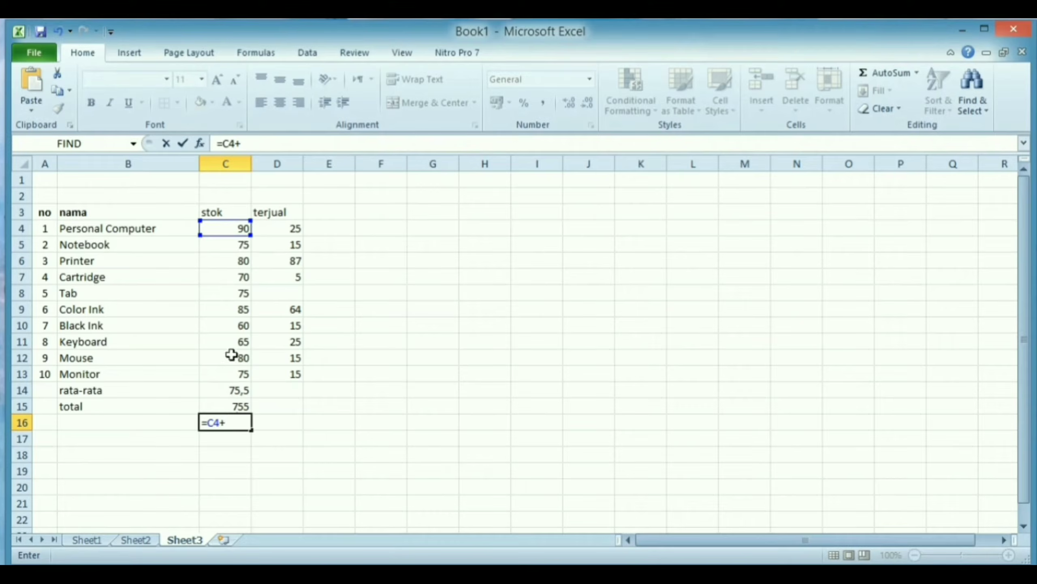
key(BackSpace)
key(BackSpace)
key(BackSpace)
key(BackSpace)
key(Return)
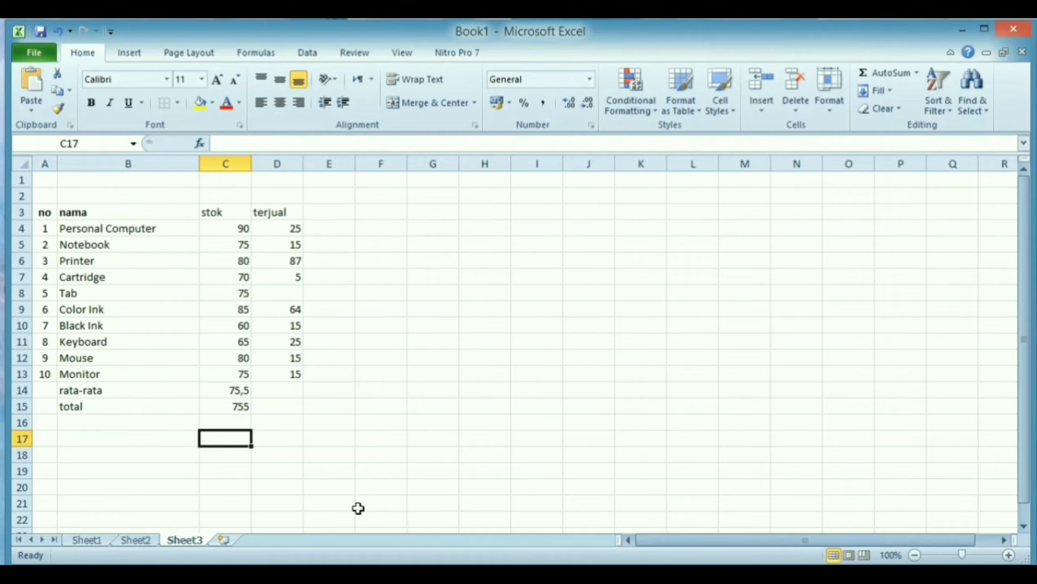
Copy the average and total formulas from C14:C15 across to D14:D15 for the terjual column
key(Up)
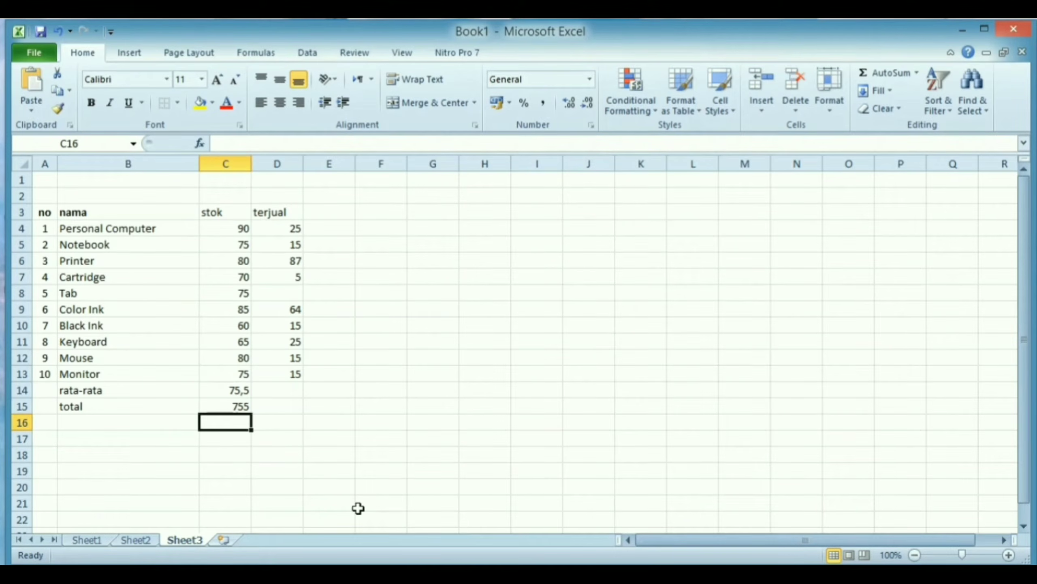
key(Up)
key(Up)
key(Right)
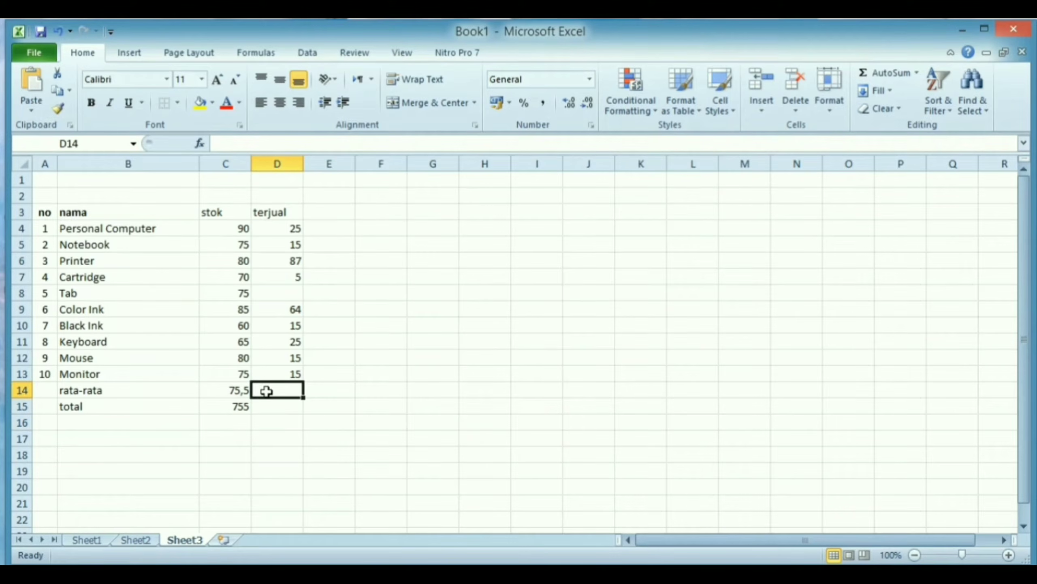
click(242, 391)
drag(249, 397, 299, 410)
click(245, 408)
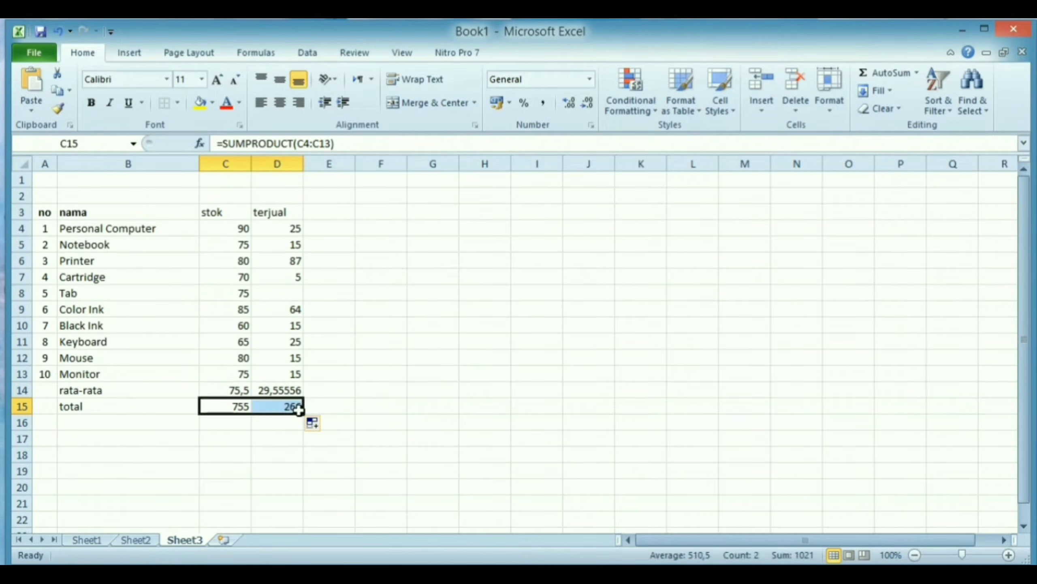
drag(285, 390, 303, 414)
key(Delete)
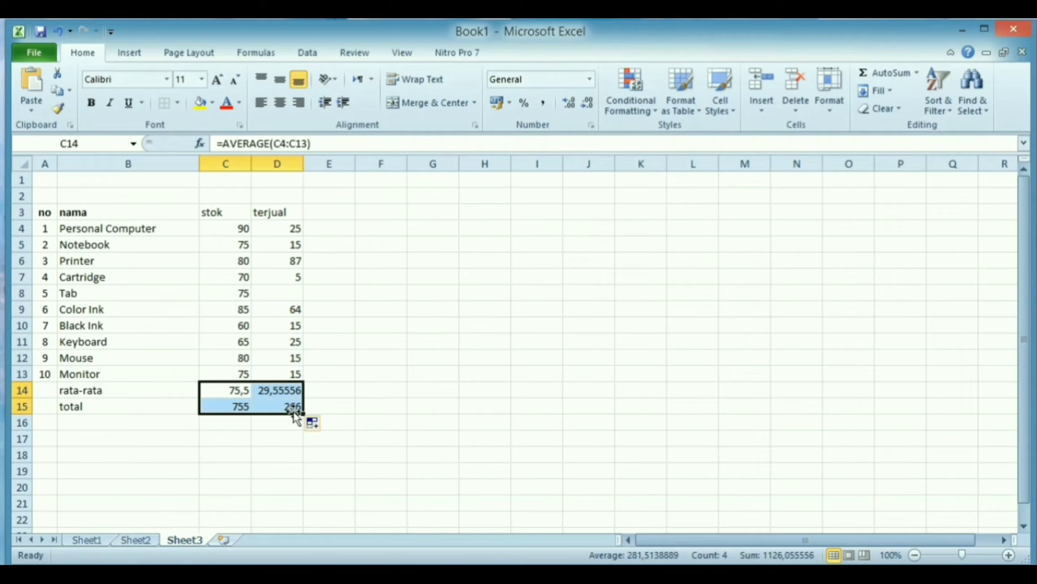
click(405, 392)
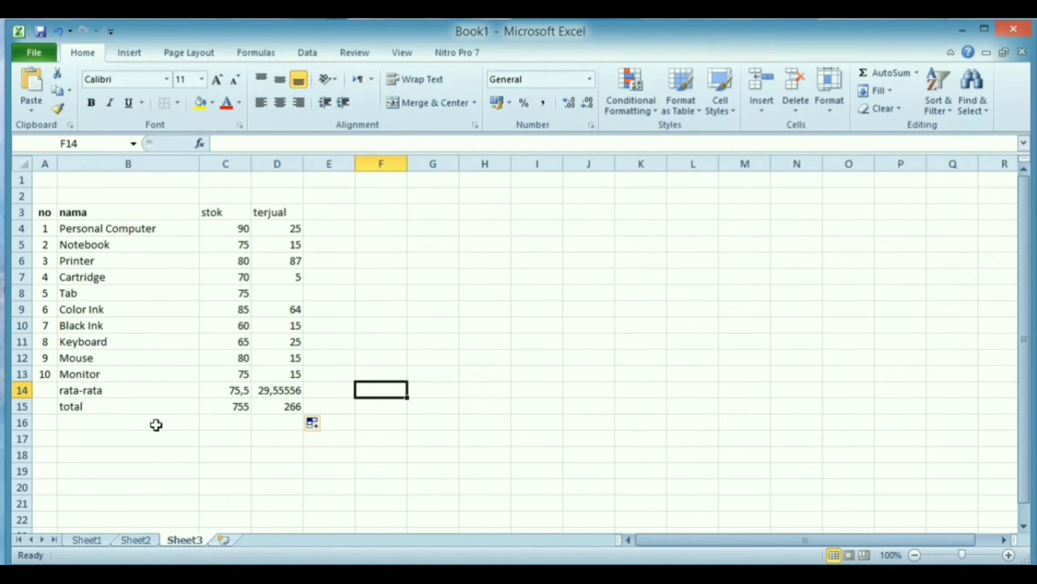
Add the labels "count", "counta" and "countif" in B16:B18 below the total label
click(156, 424)
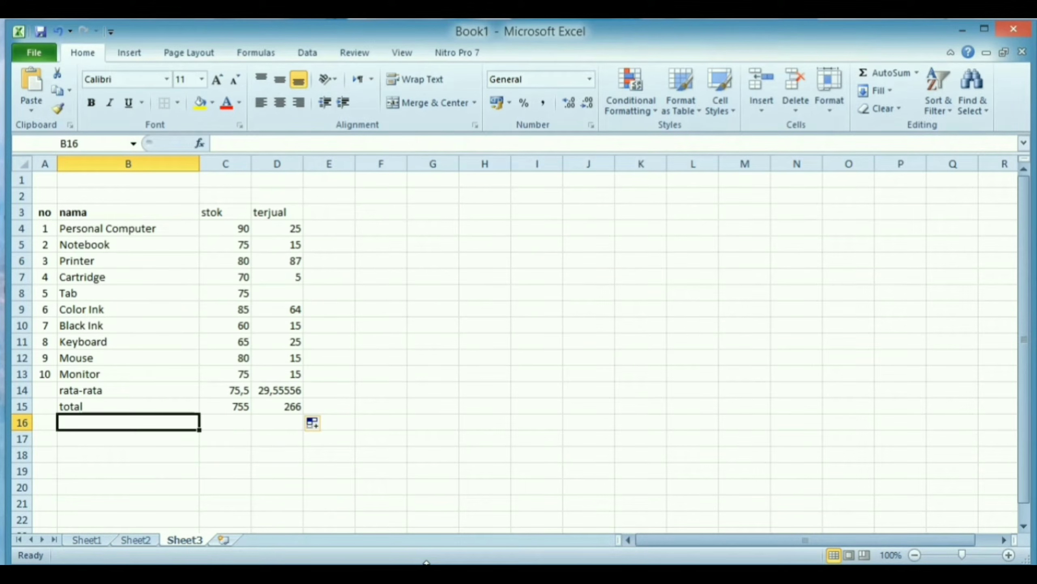
text(count)
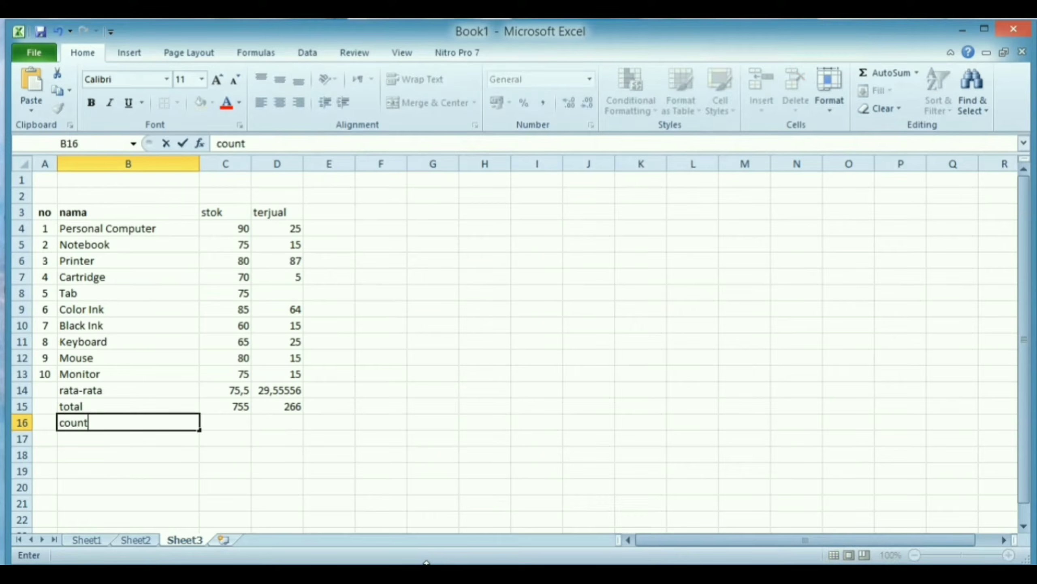
key(Return)
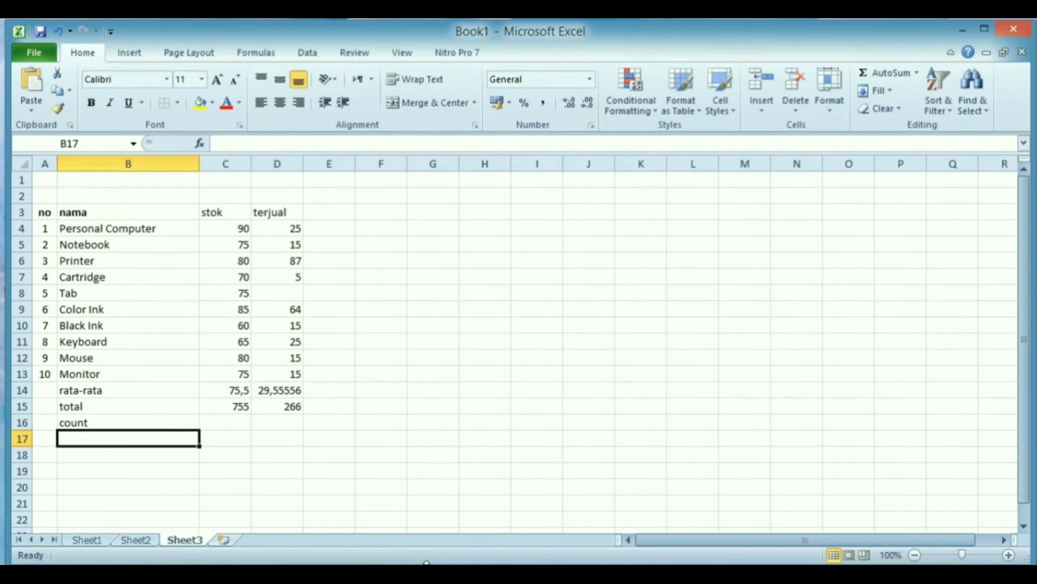
text(counta)
key(Return)
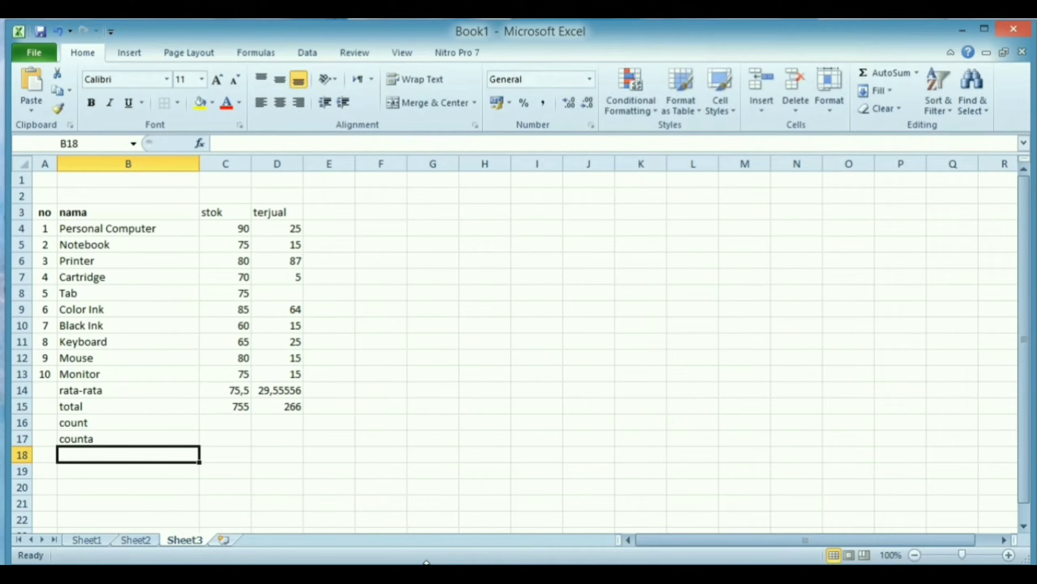
text(coun)
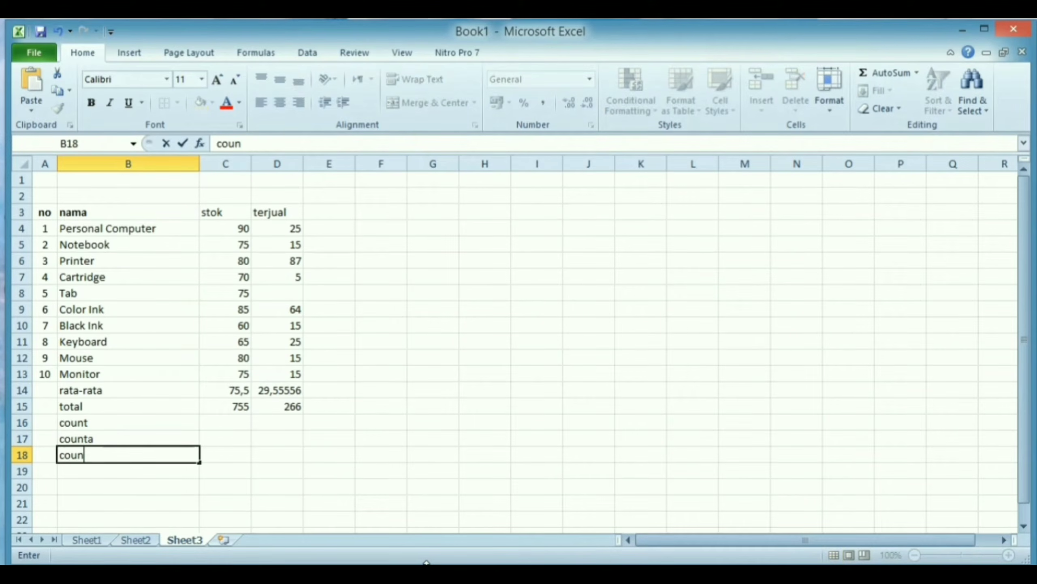
text(tif)
key(Return)
Count the item numbers in C16 with the COUNT function over A4:A13
key(Up)
key(Up)
key(Up)
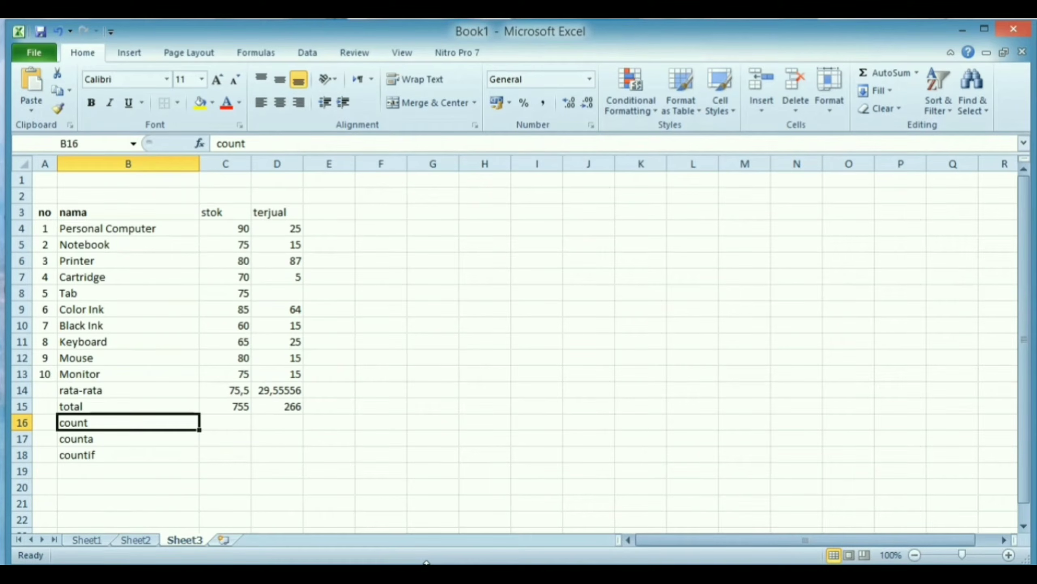
key(Right)
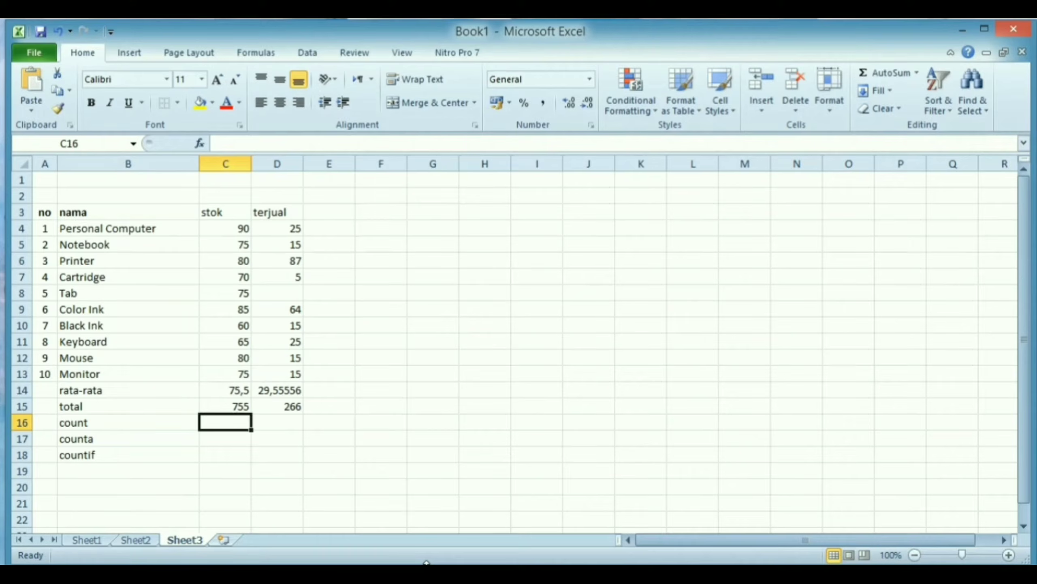
text(=count)
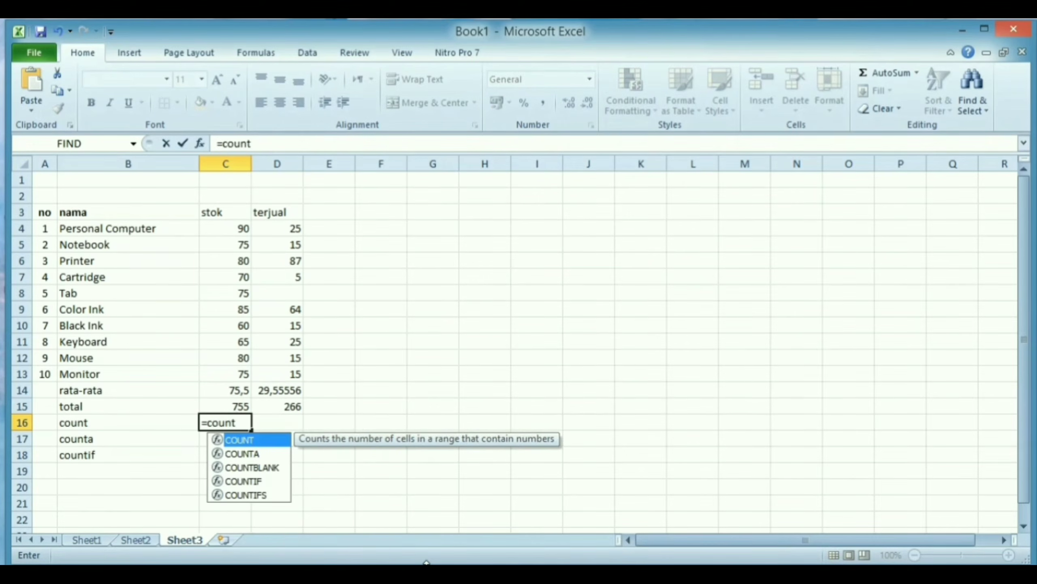
text(()
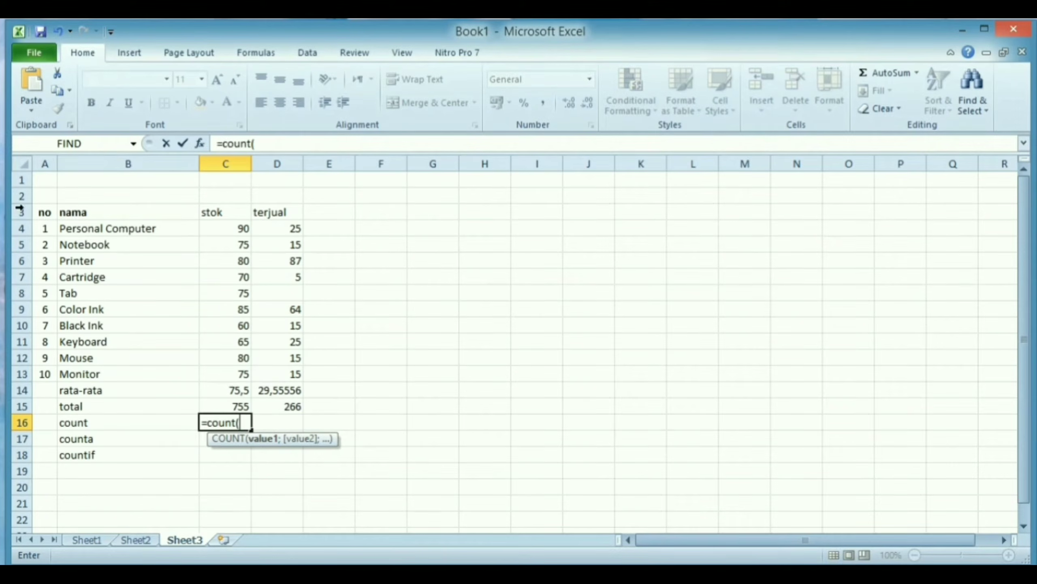
drag(45, 227, 39, 381)
text())
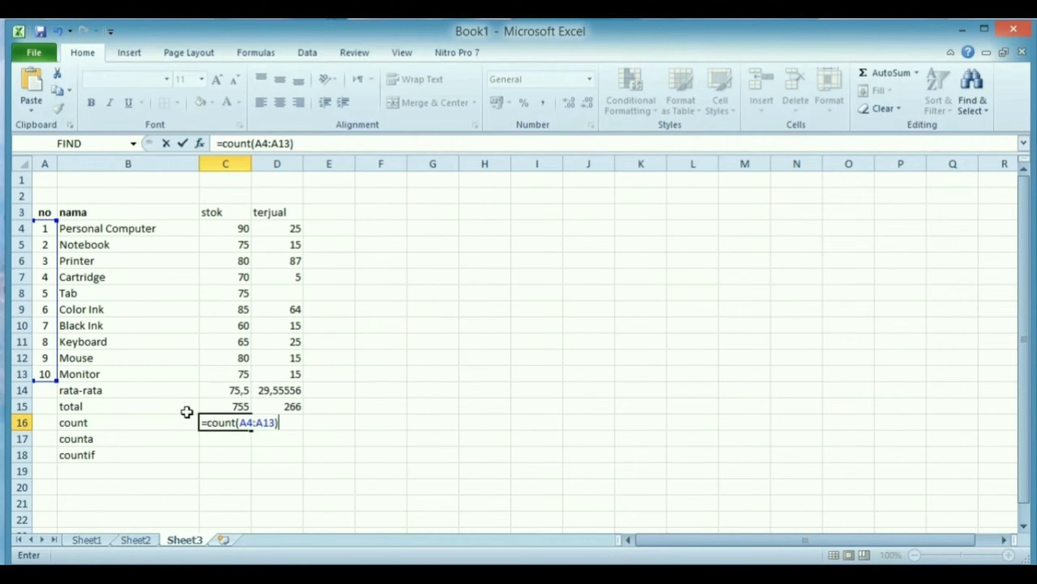
key(Return)
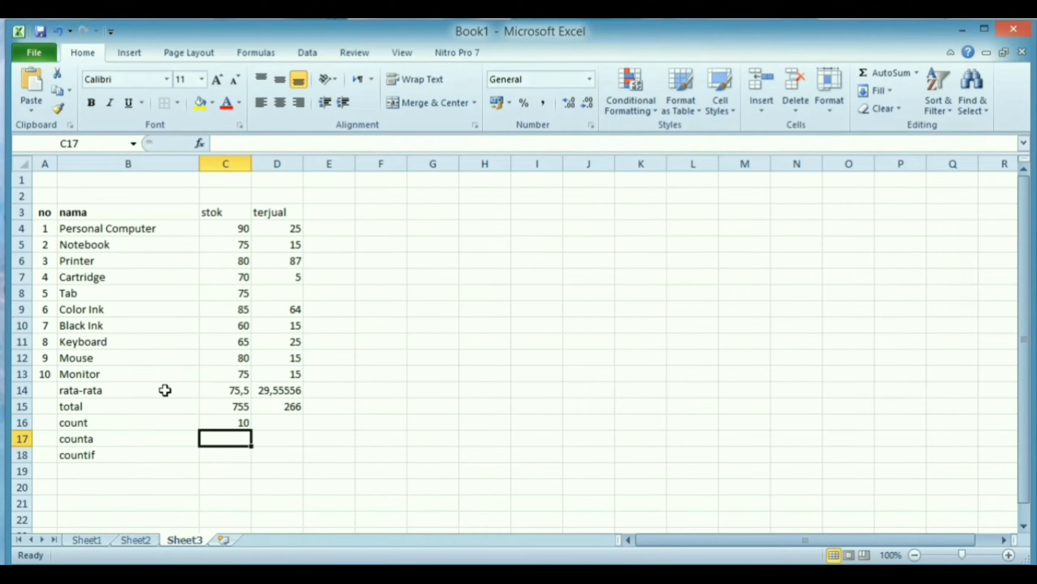
Replace the formula in C16 with a COUNT function over the item names in B4:B13
click(231, 422)
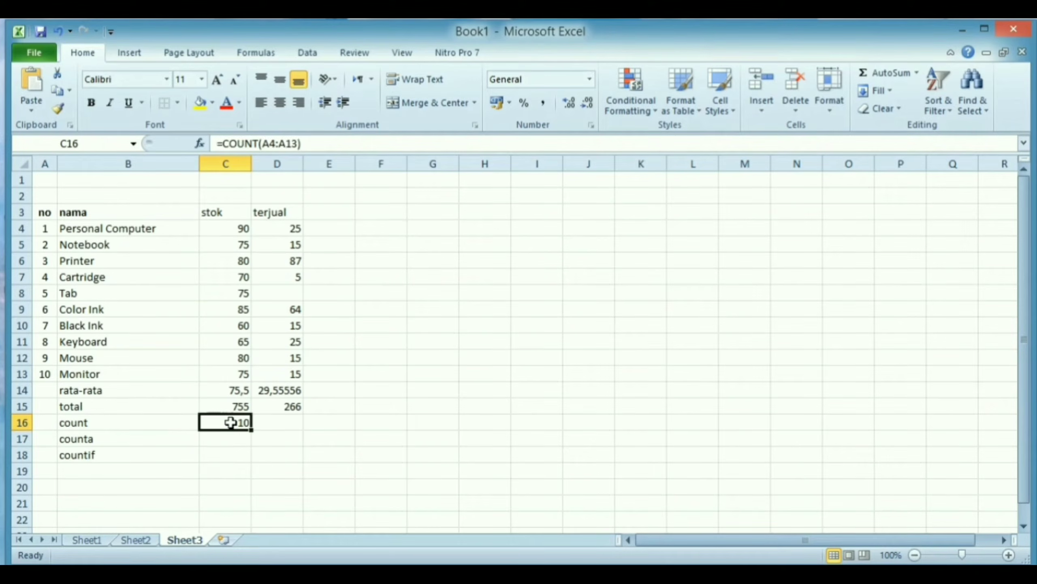
key(Delete)
text(=c)
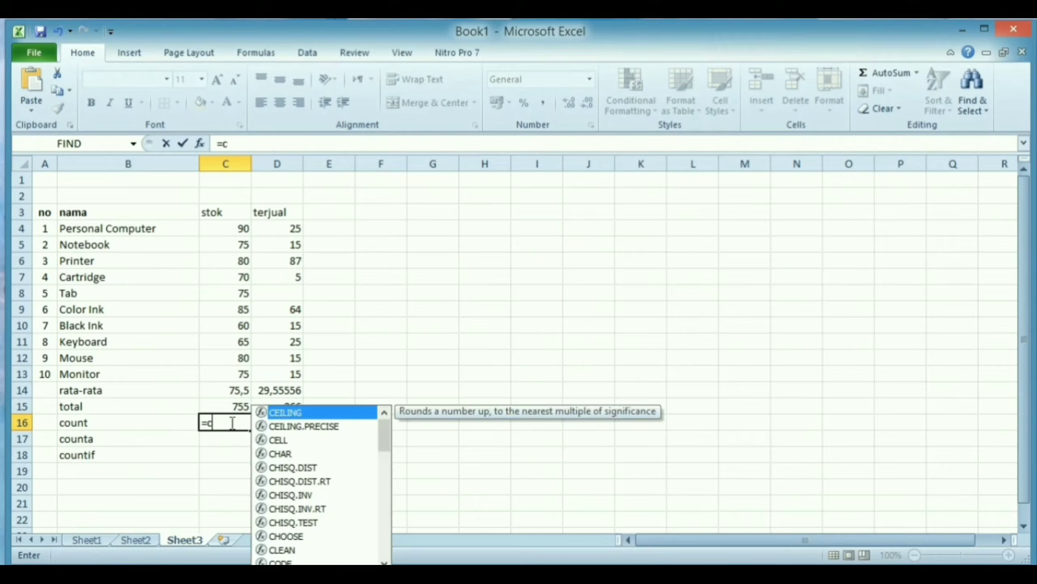
text(ount)
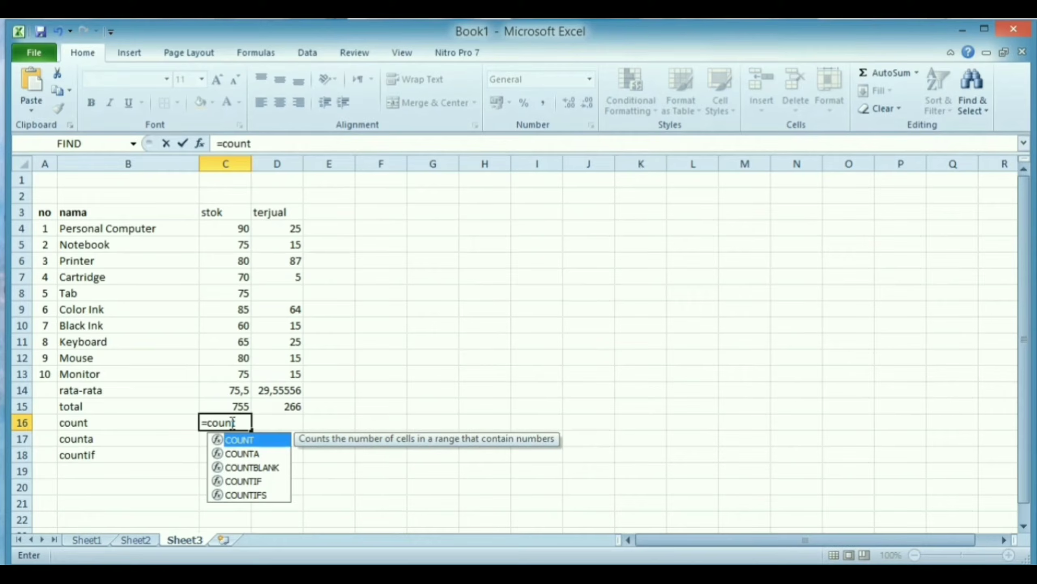
text(()
drag(98, 227, 112, 375)
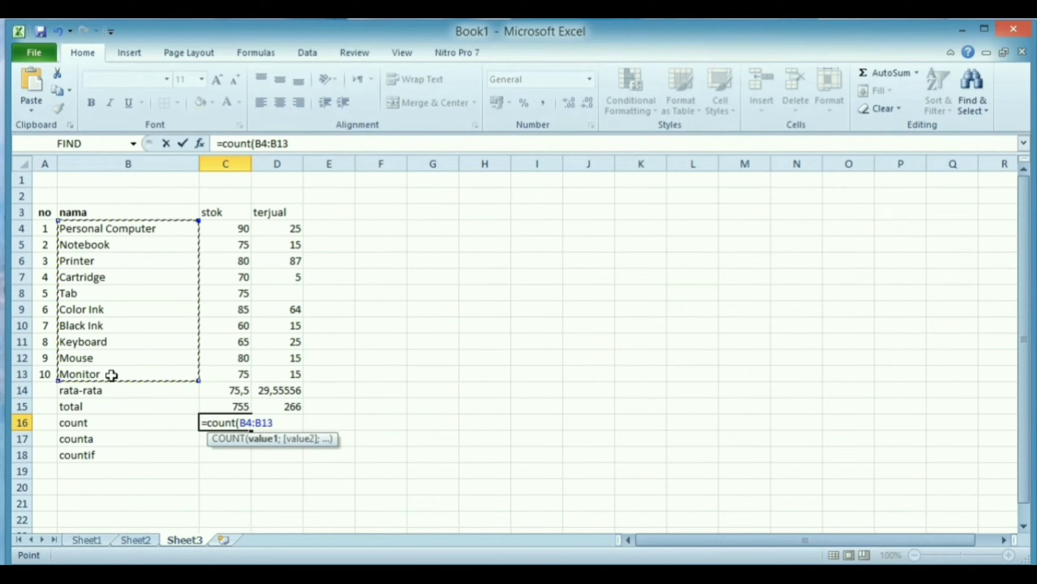
key(Return)
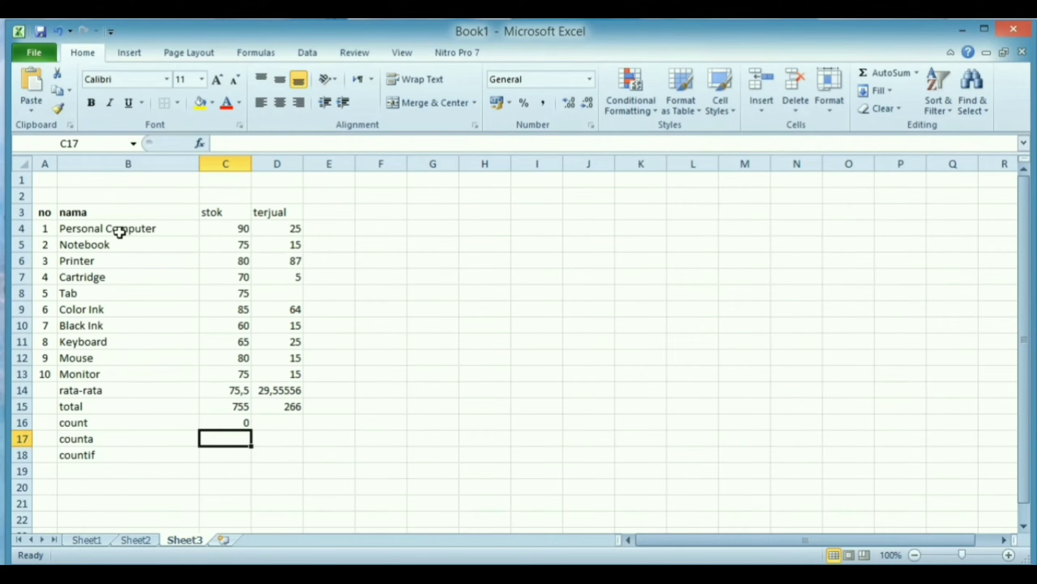
Change the formula in C16 to a COUNT function over the numbers in A4:A13
click(226, 422)
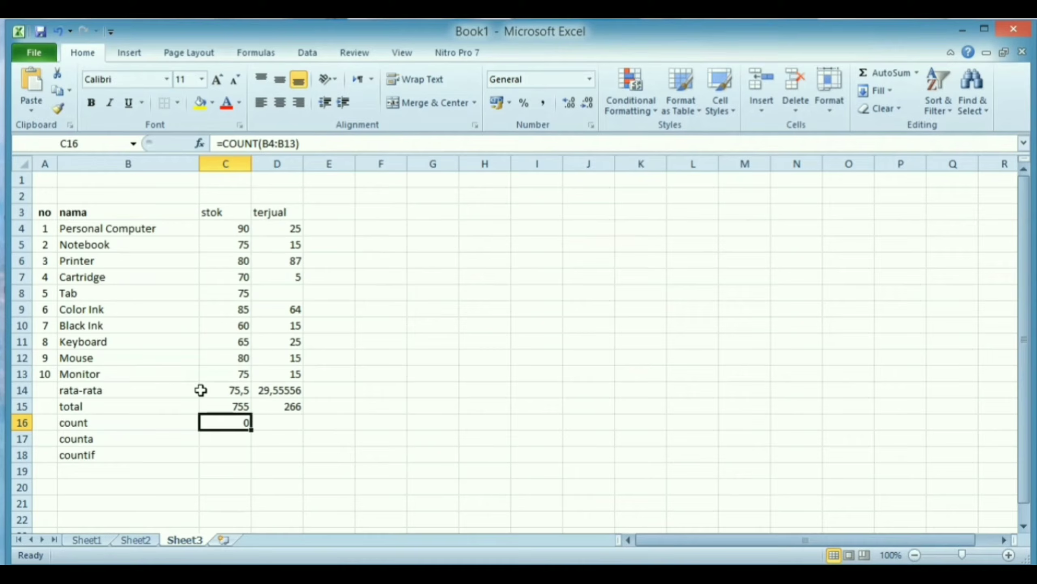
text(=county)
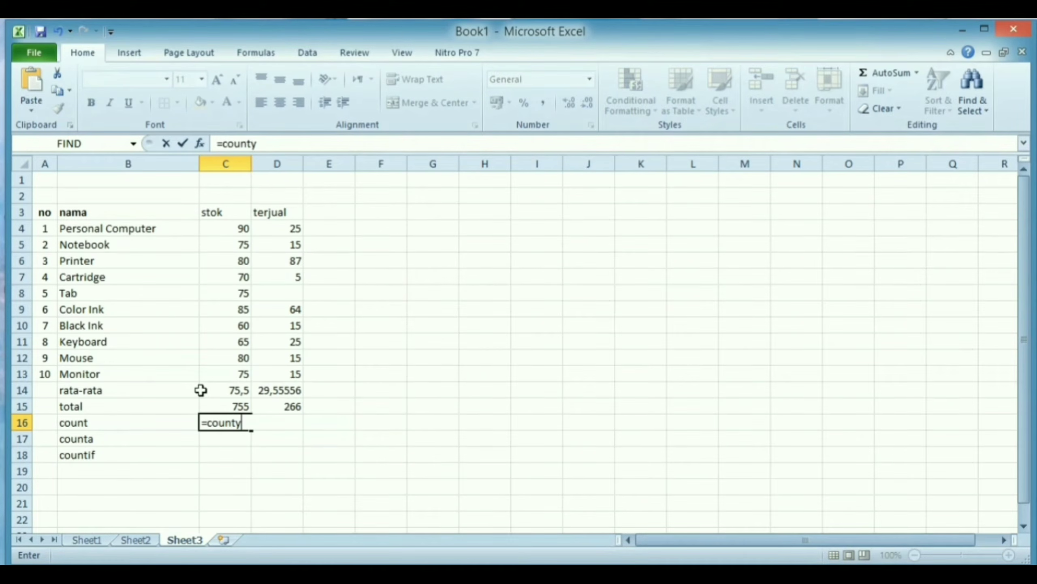
key(BackSpace)
text(()
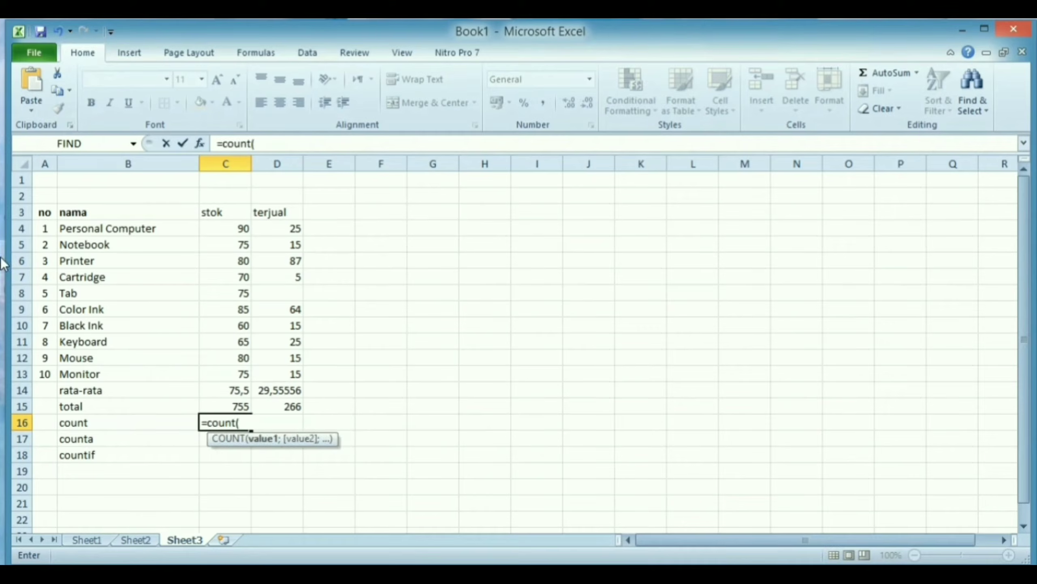
drag(47, 228, 50, 371)
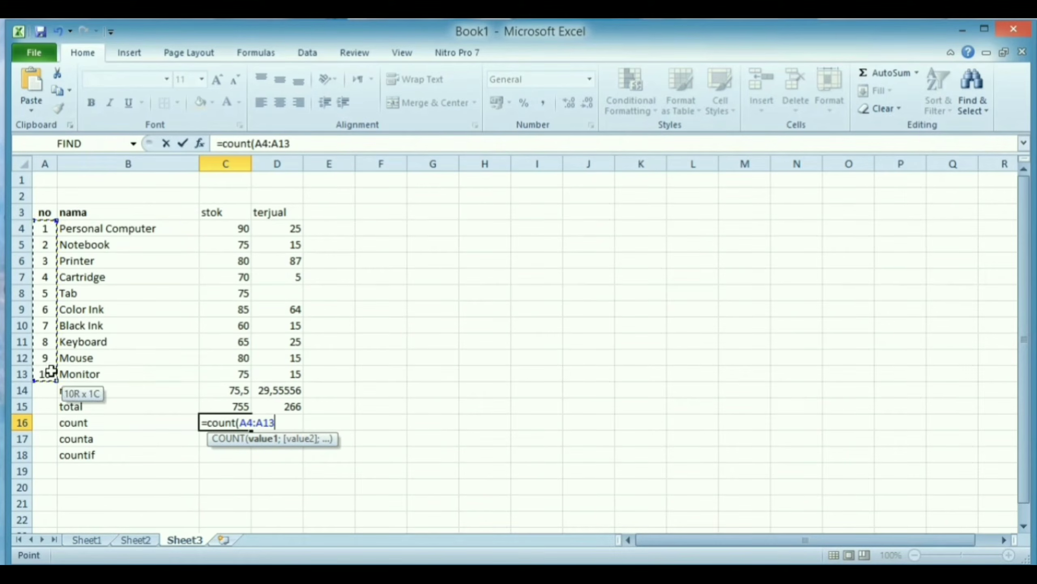
key(Return)
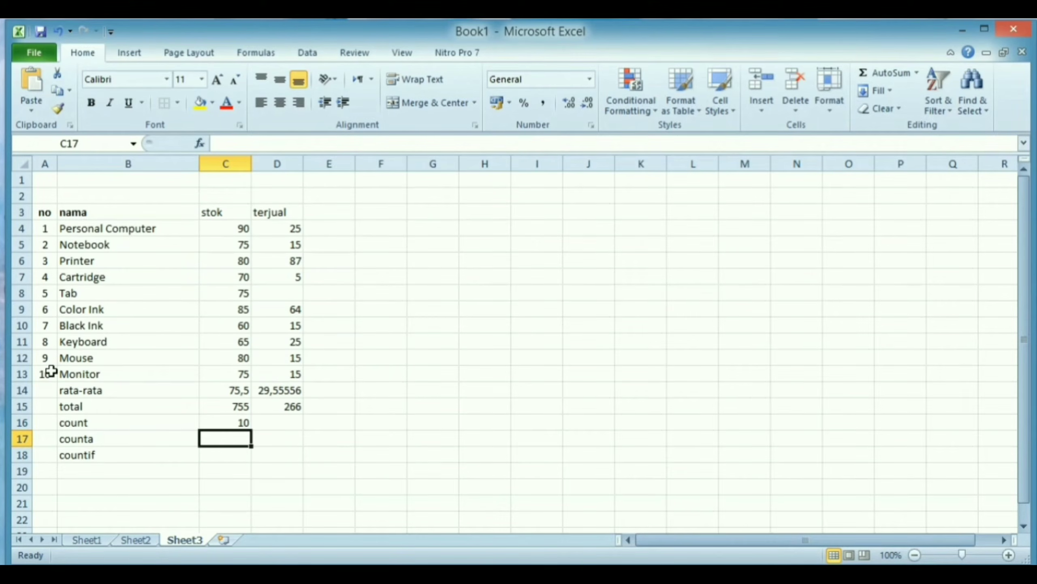
Count the non-empty stock cells in C17 with the COUNTA function over C4:C13
text(=coun)
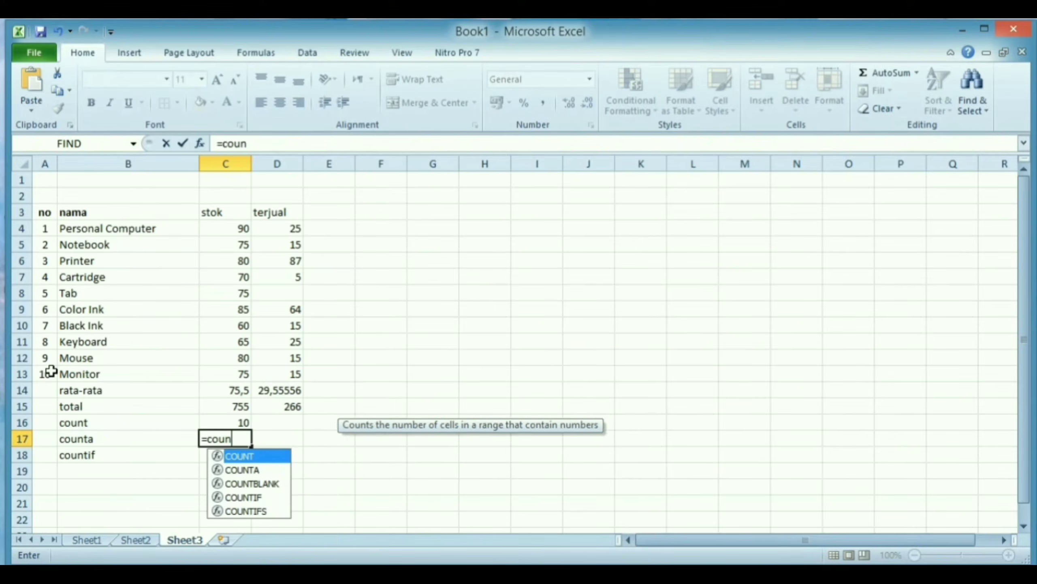
text(ta)
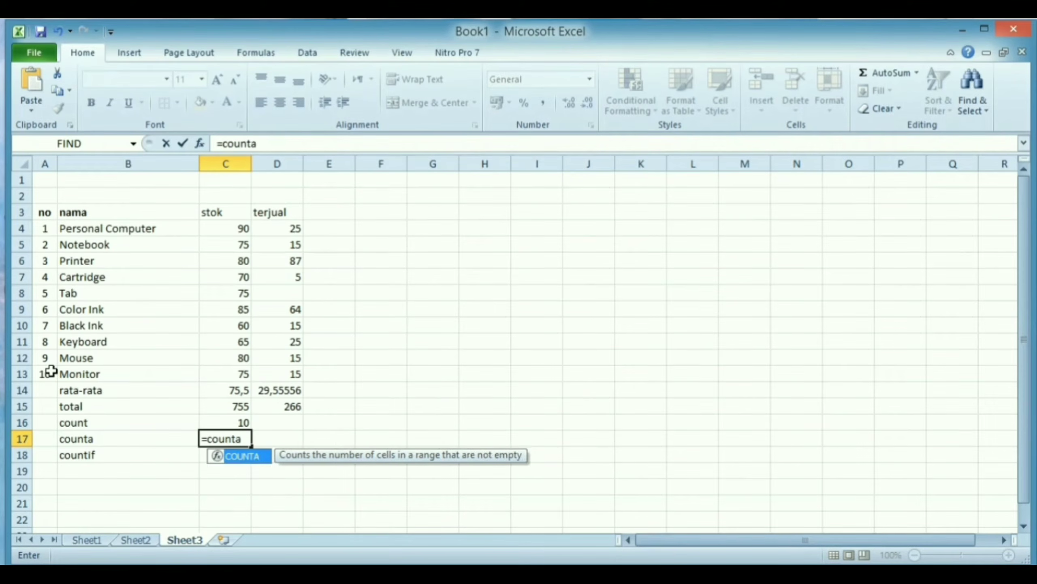
text(()
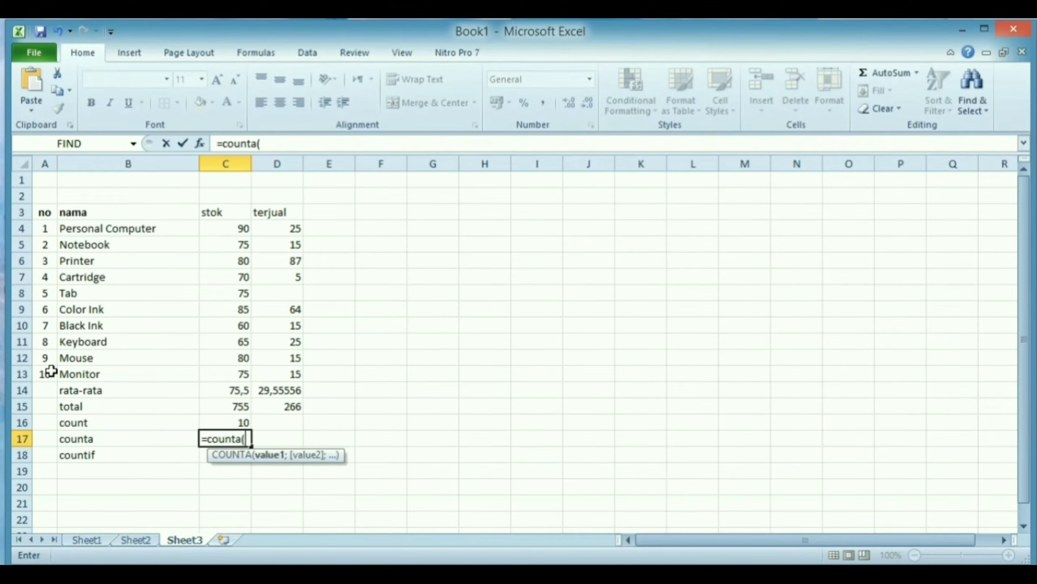
click(234, 227)
drag(235, 275, 237, 365)
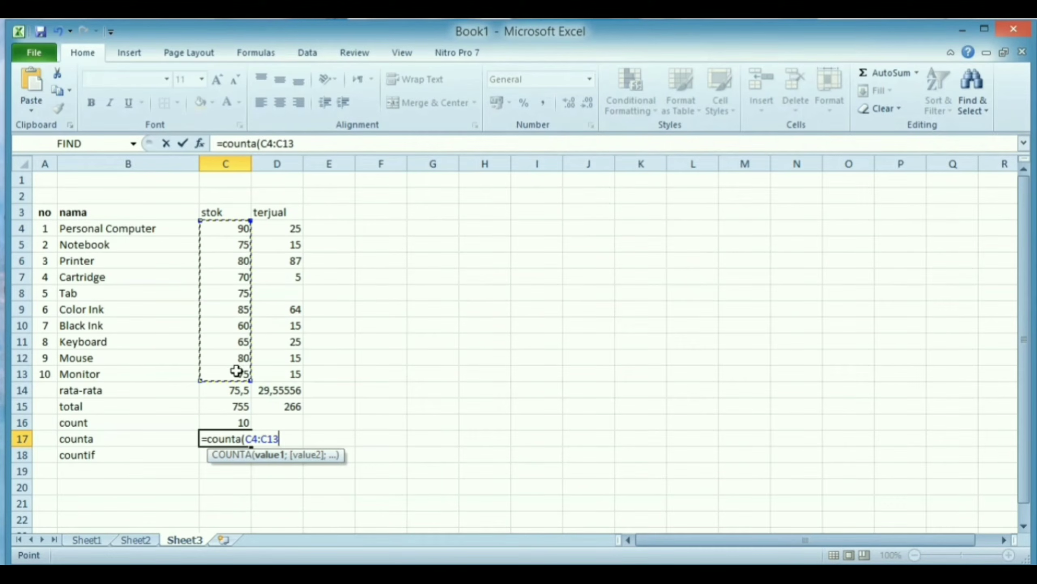
key(Return)
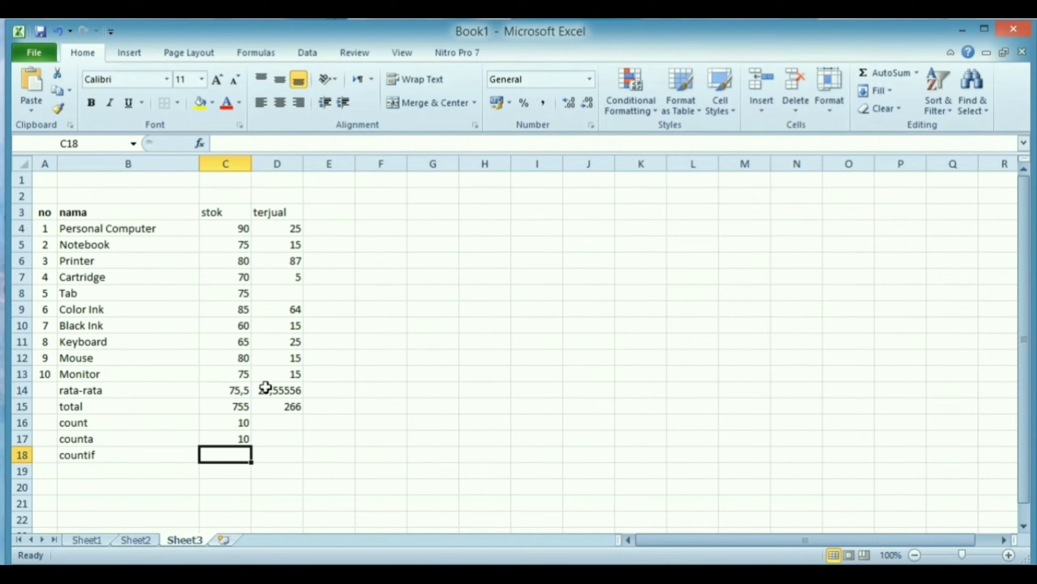
Count the non-empty sold cells in D17 with the COUNTA function over D4:D13
click(289, 439)
text(=)
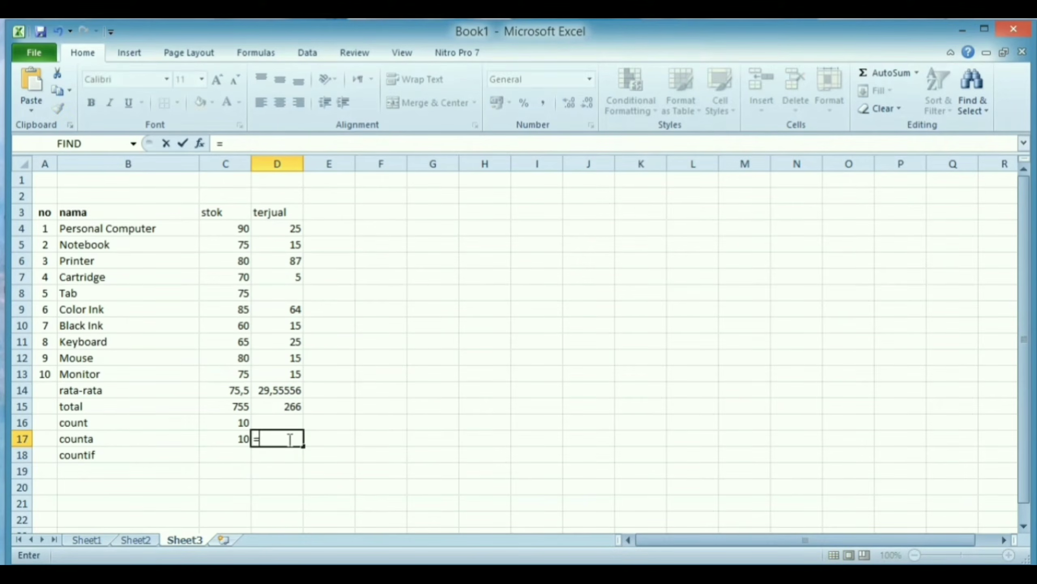
text(counta)
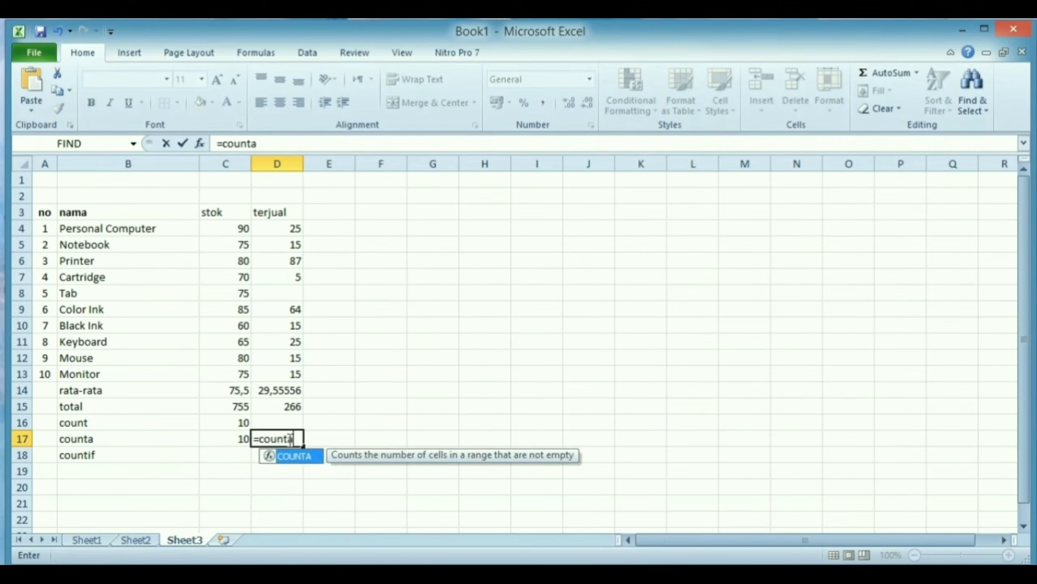
text(()
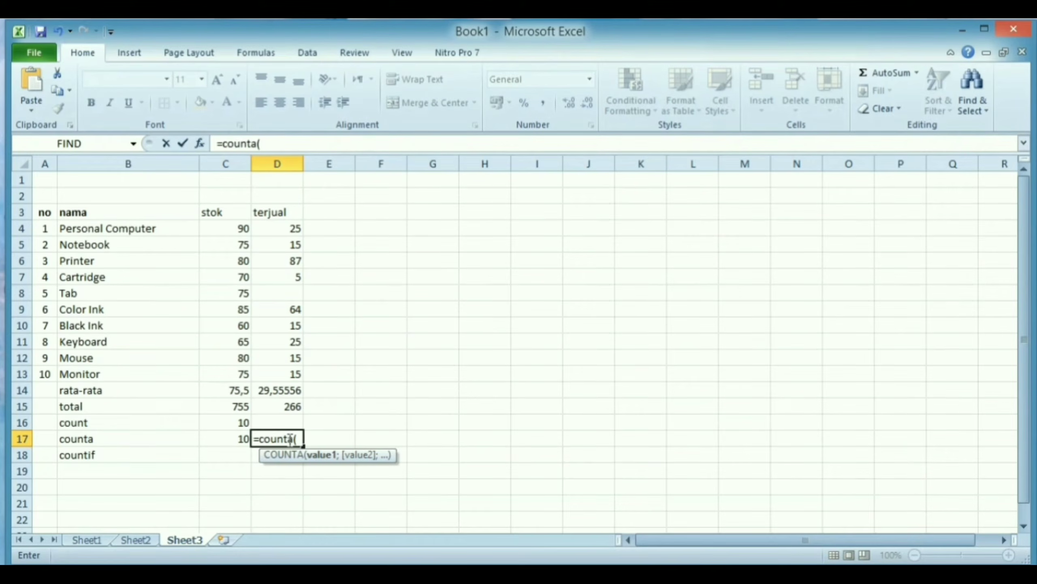
drag(292, 374, 284, 230)
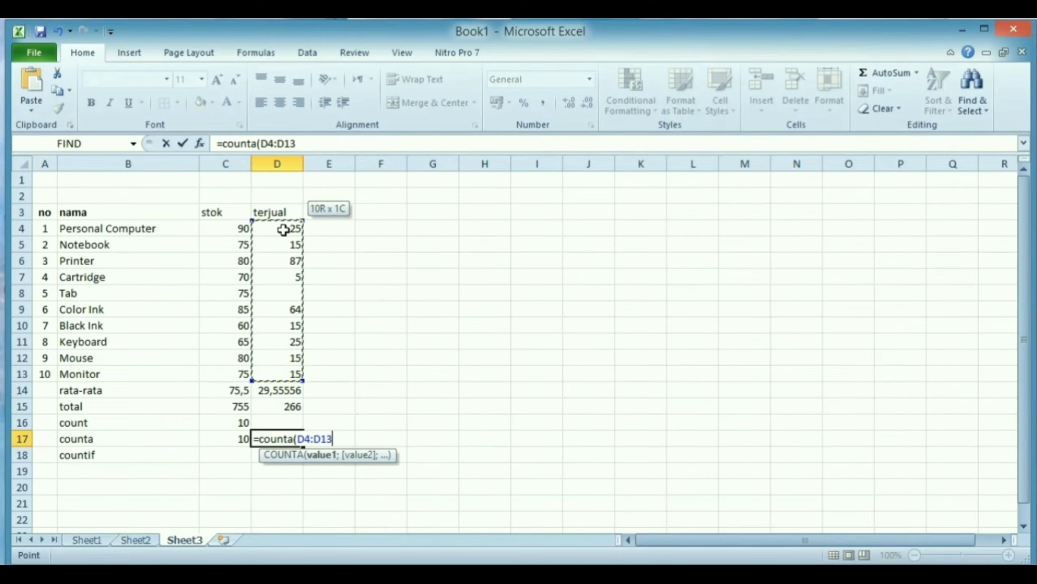
key(Return)
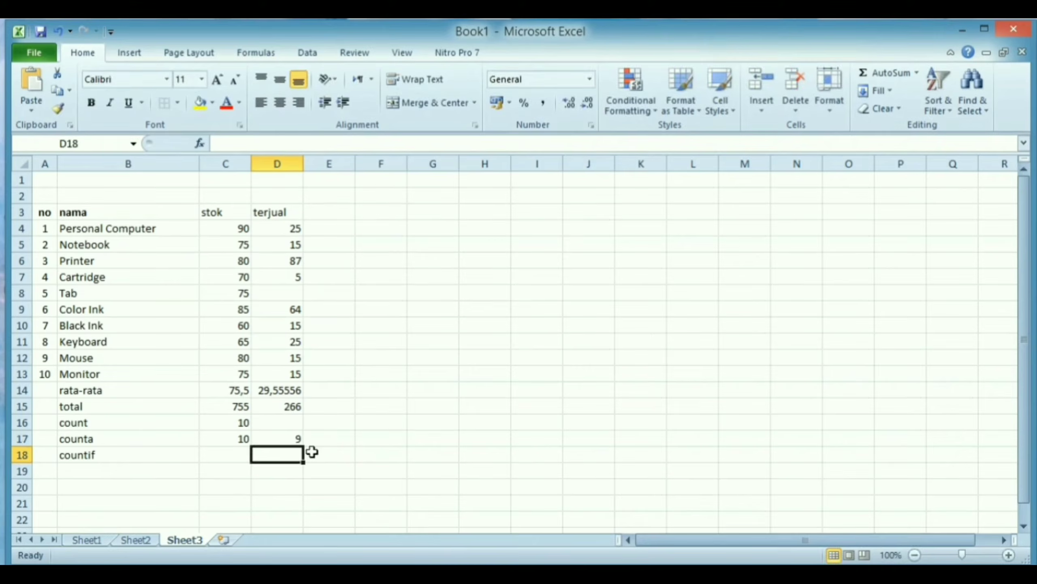
Clear the Notebook's sold quantity in D5 to test the COUNTA formula in D17
click(289, 437)
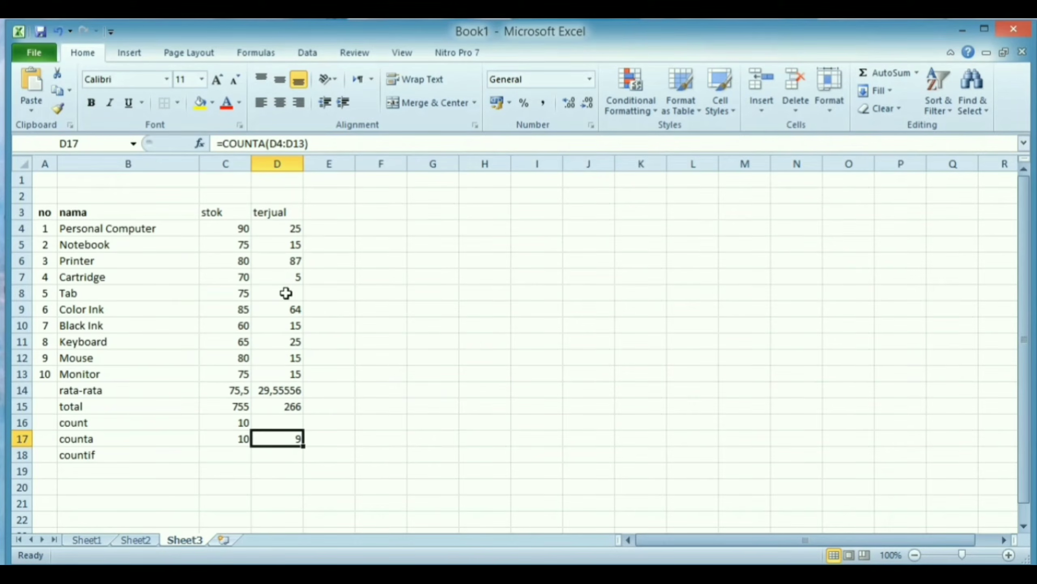
click(290, 247)
key(Delete)
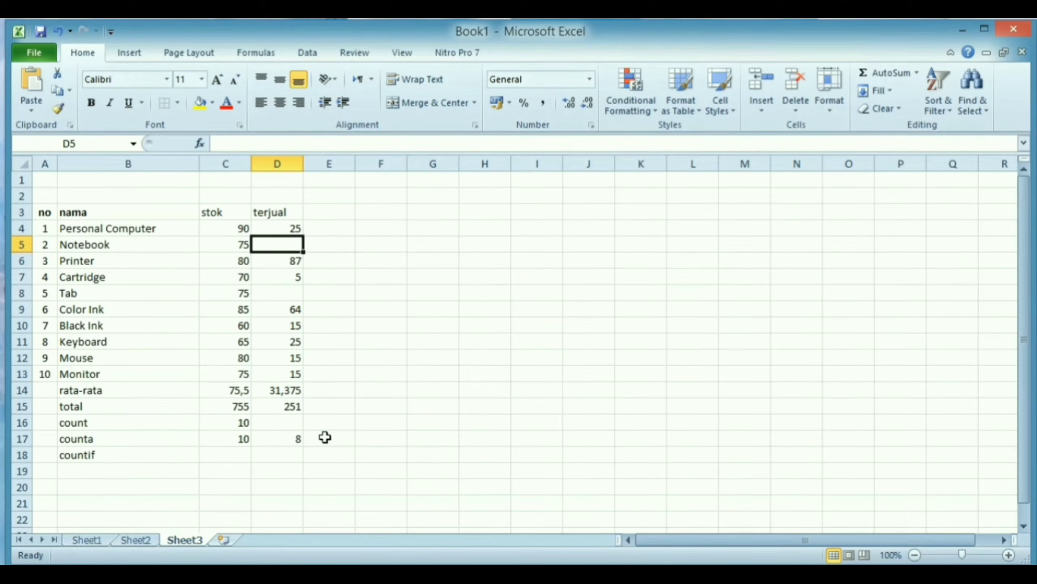
click(396, 376)
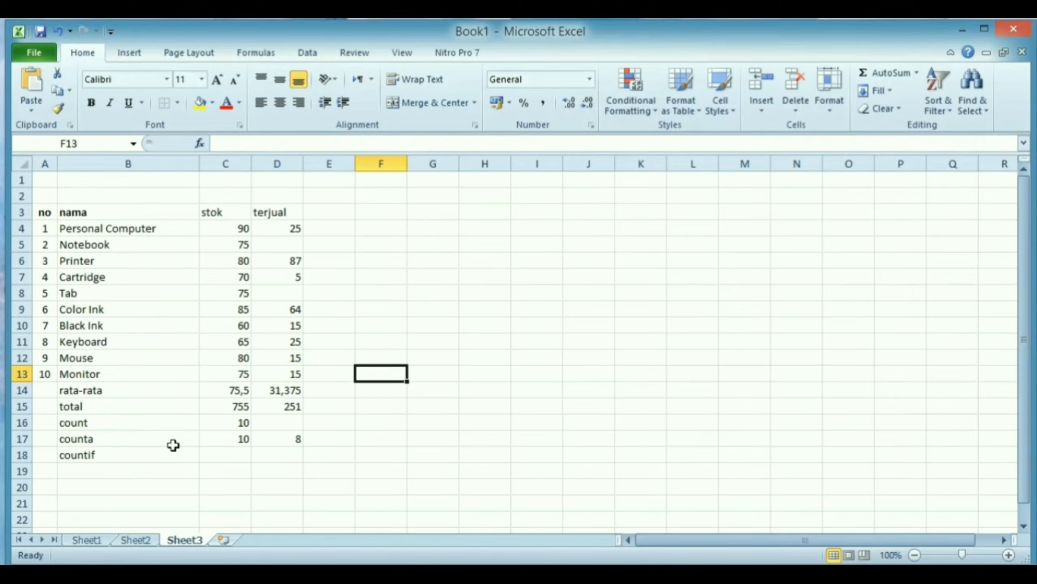
Count the stock values equal to 75 in C18 with the COUNTIF function over C4:C13 and check the matching cells
click(232, 456)
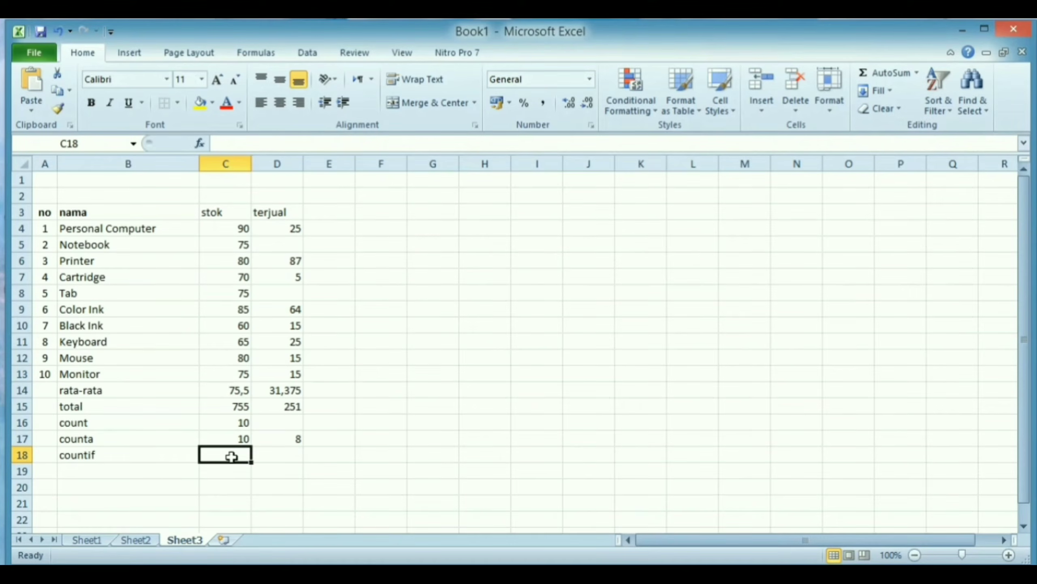
text(=c)
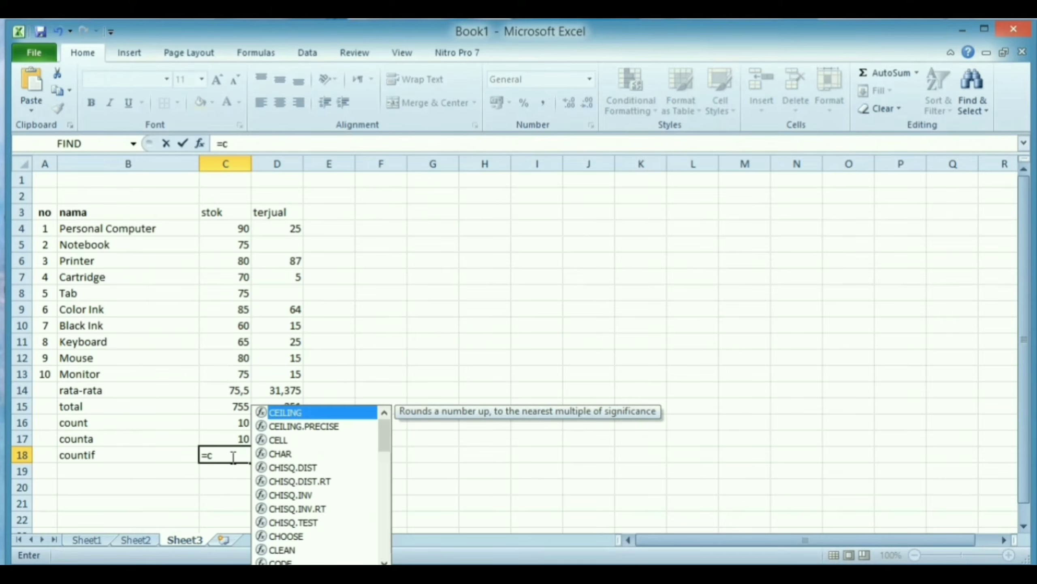
text(ountif)
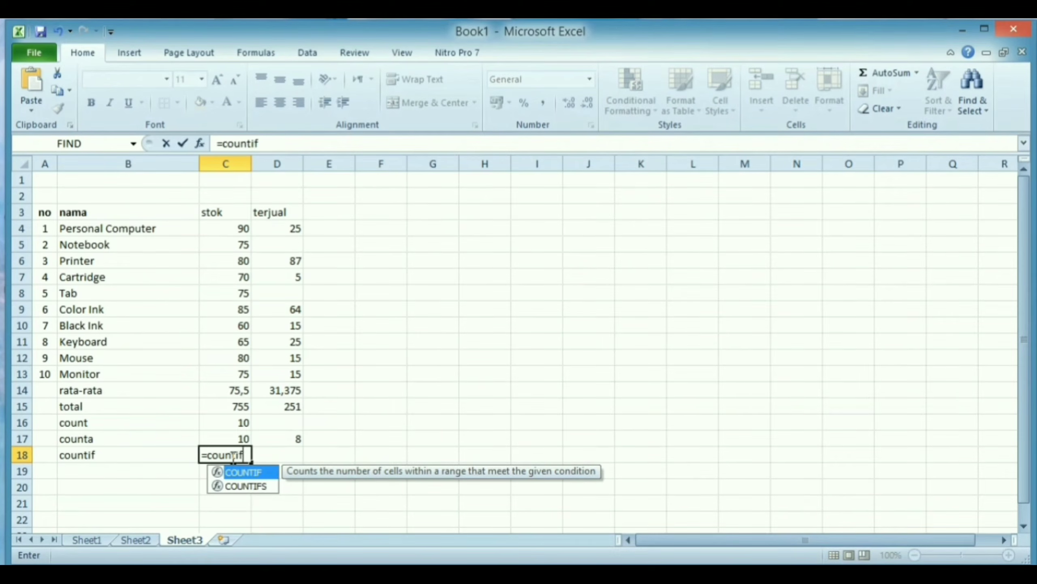
text(()
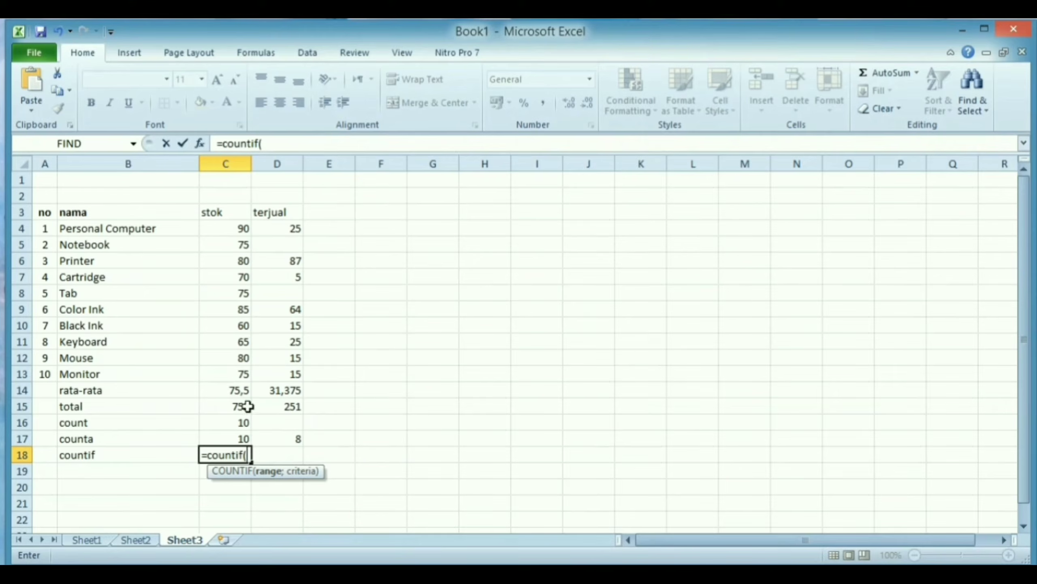
drag(232, 373, 223, 228)
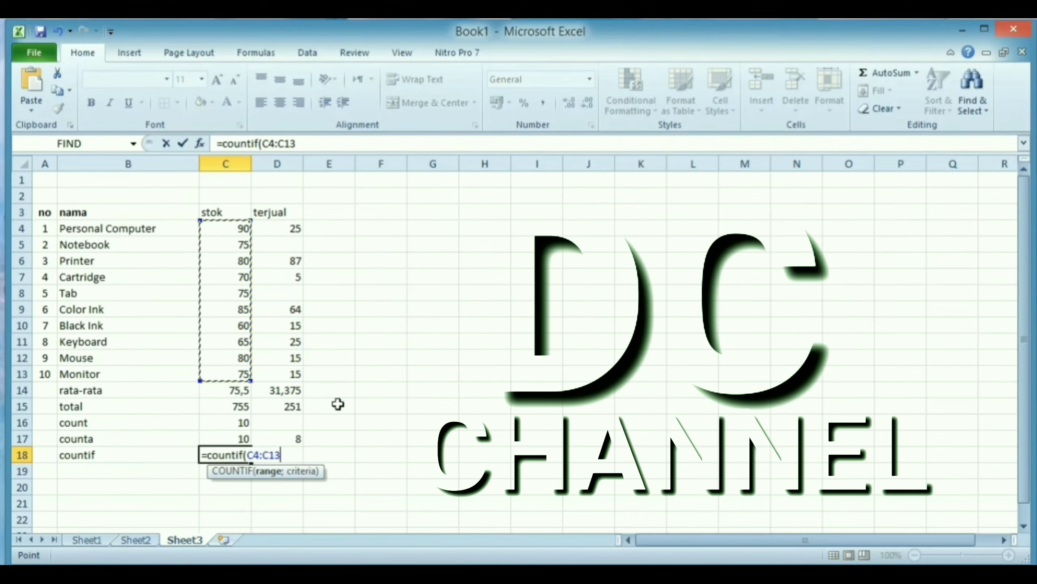
text(;)
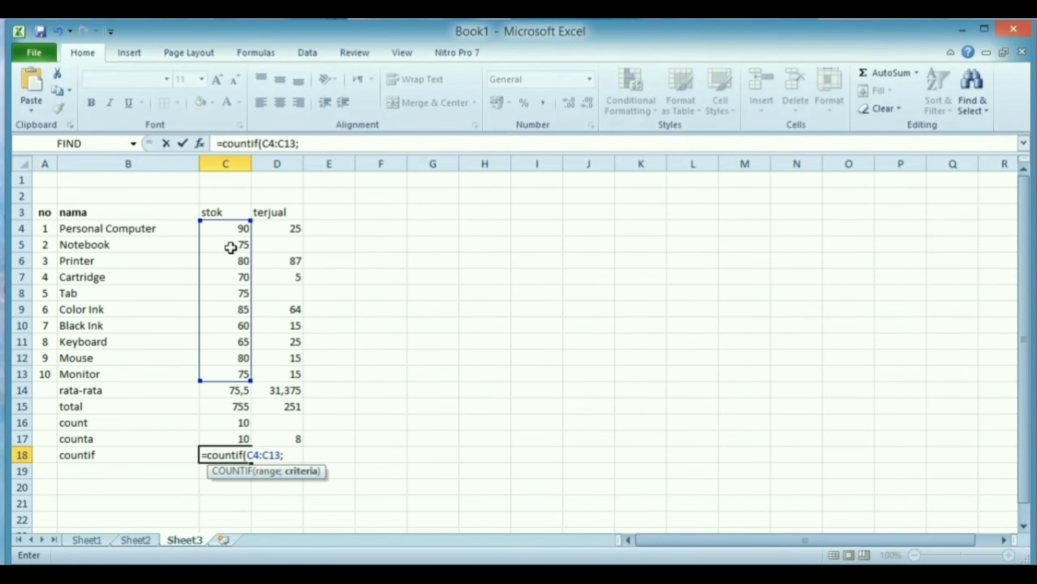
text(75))
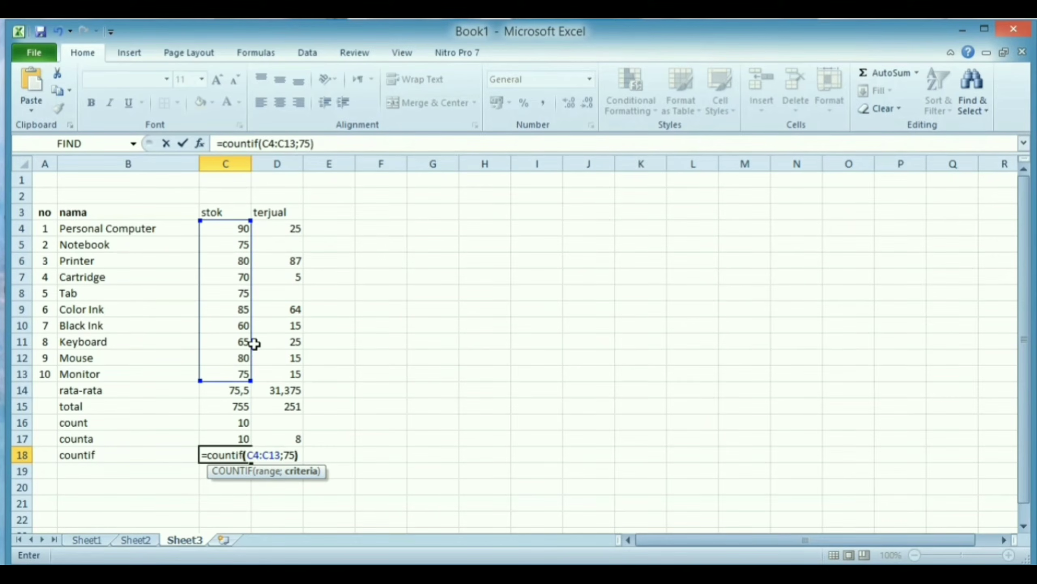
key(Return)
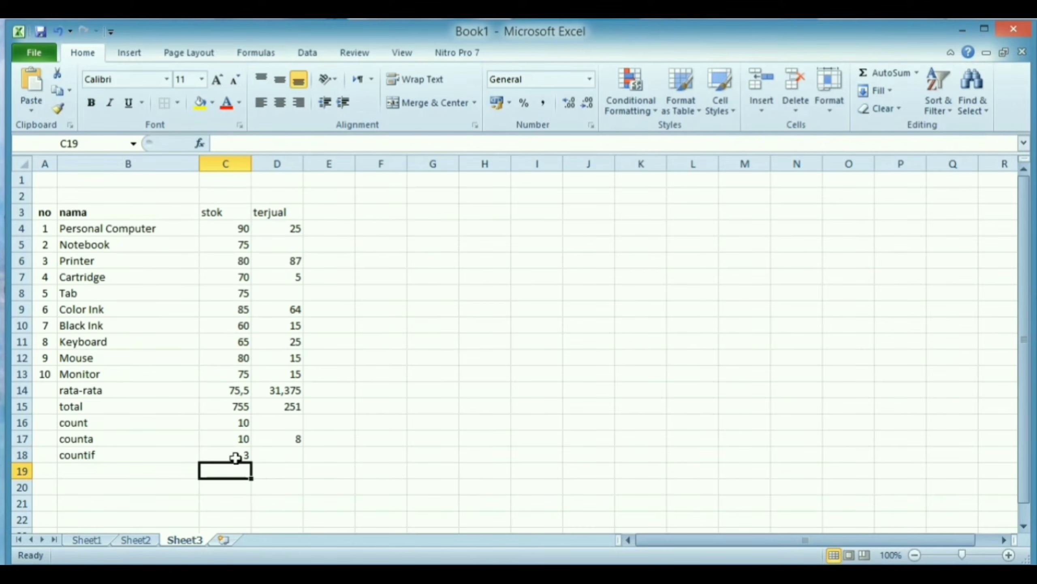
click(227, 378)
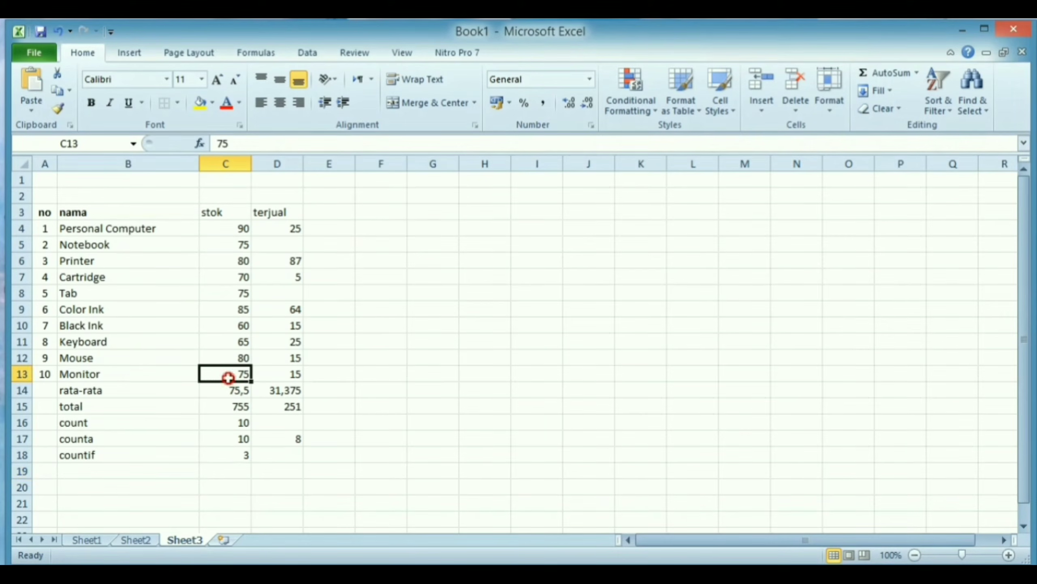
click(239, 295)
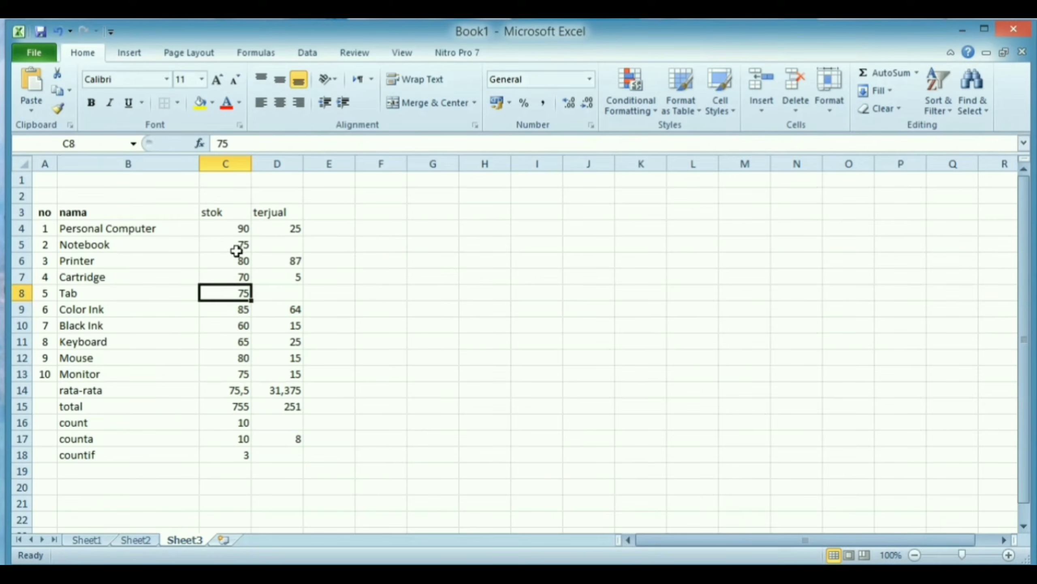
click(236, 250)
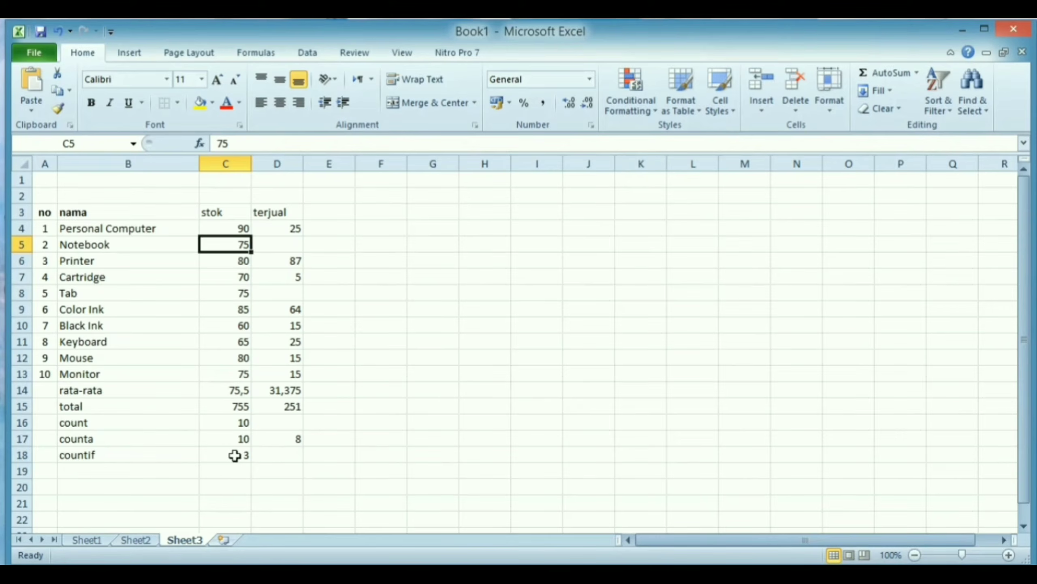
Fill the COUNTIF formula from C18 across to D18 for the sold column
click(282, 454)
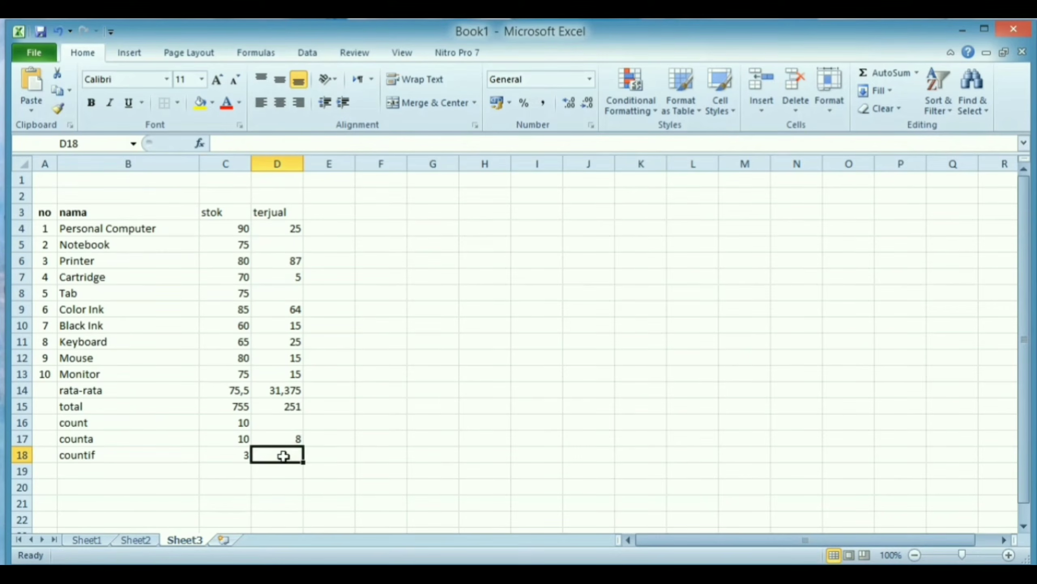
click(235, 454)
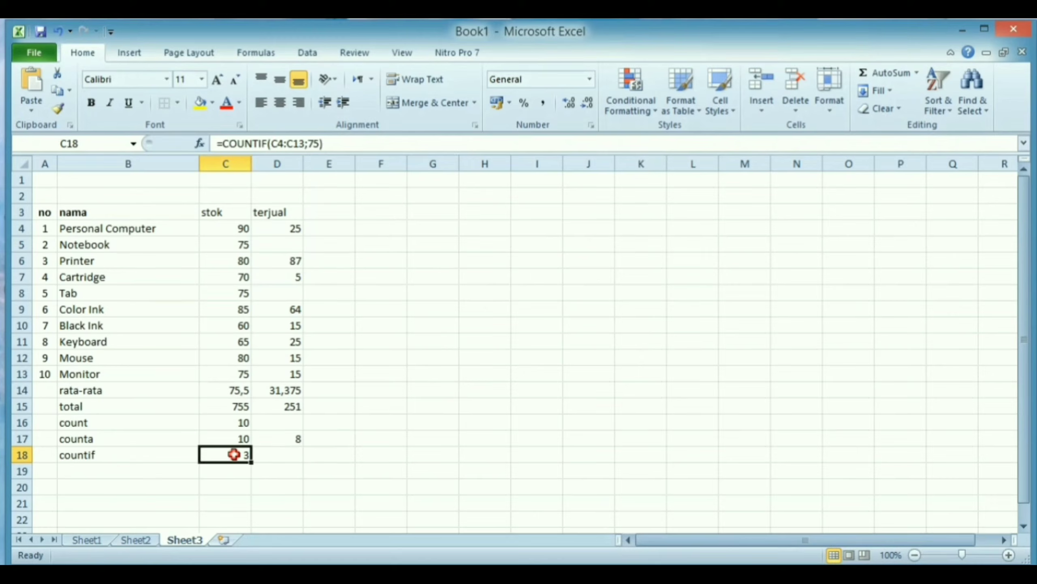
drag(251, 461, 305, 470)
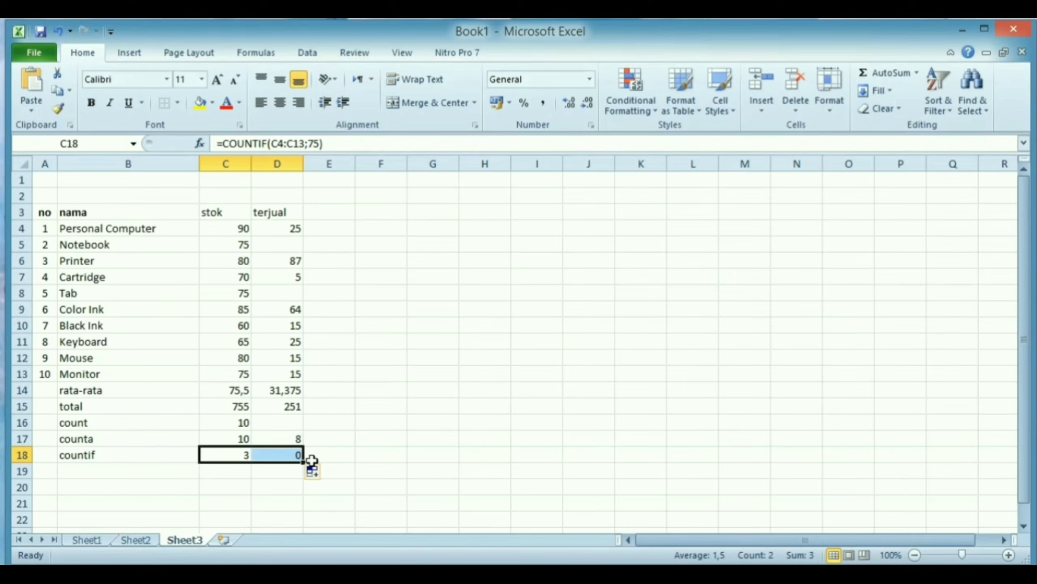
click(359, 436)
Change the criterion of the COUNTIF formula in D18 to 15
click(286, 459)
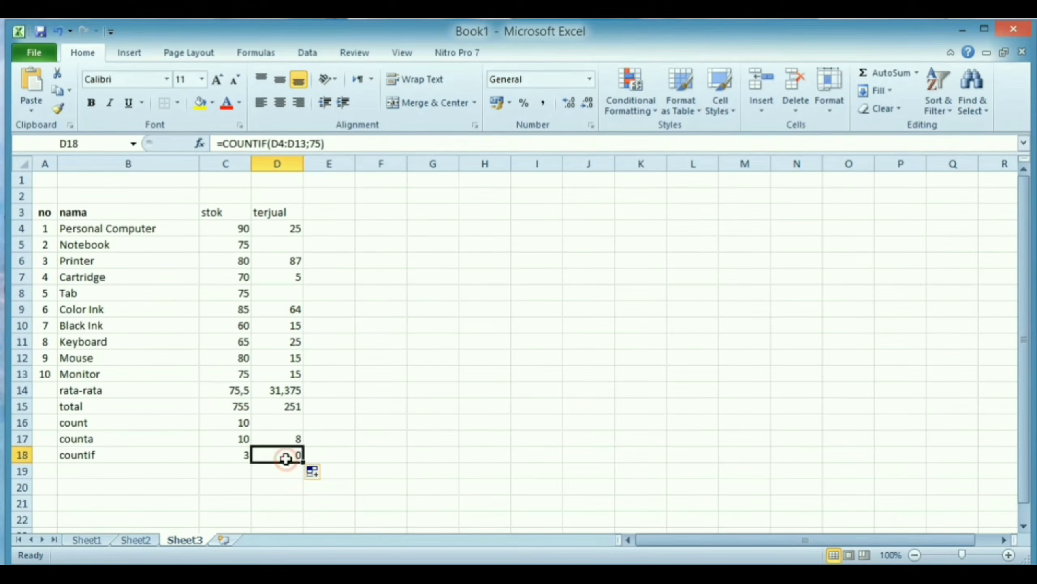
click(317, 143)
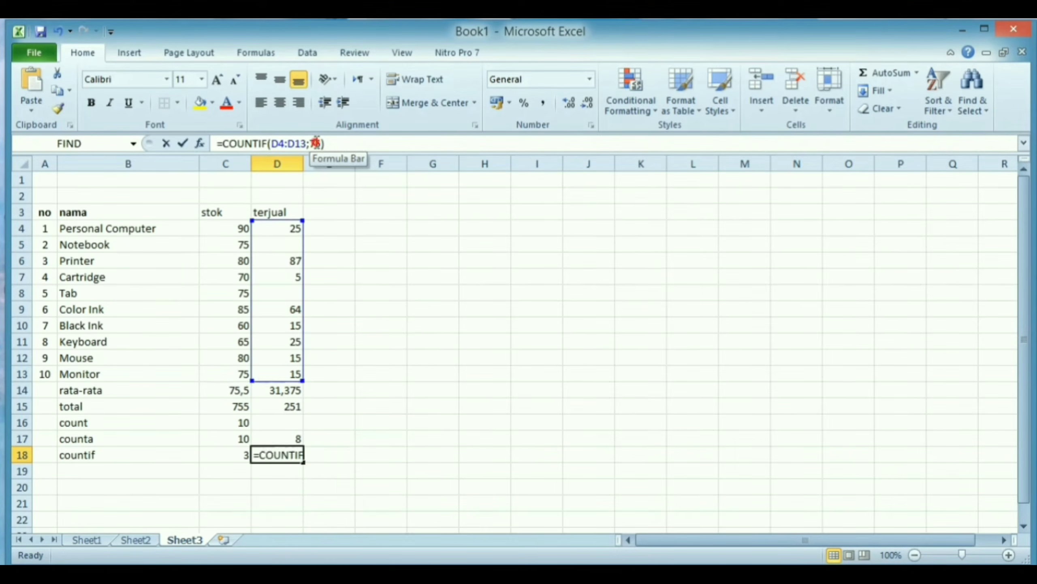
double_click(317, 143)
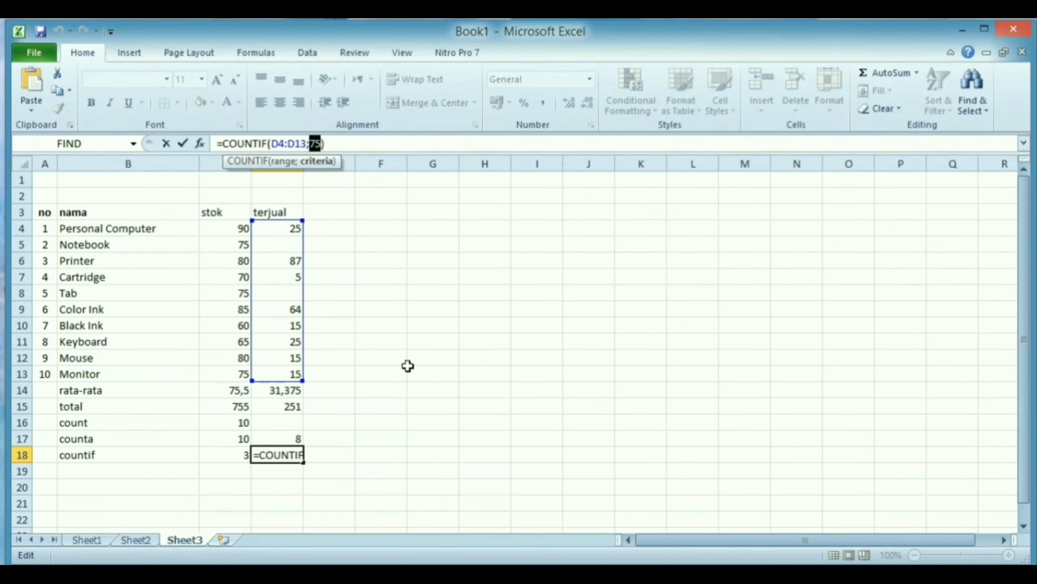
text(15)
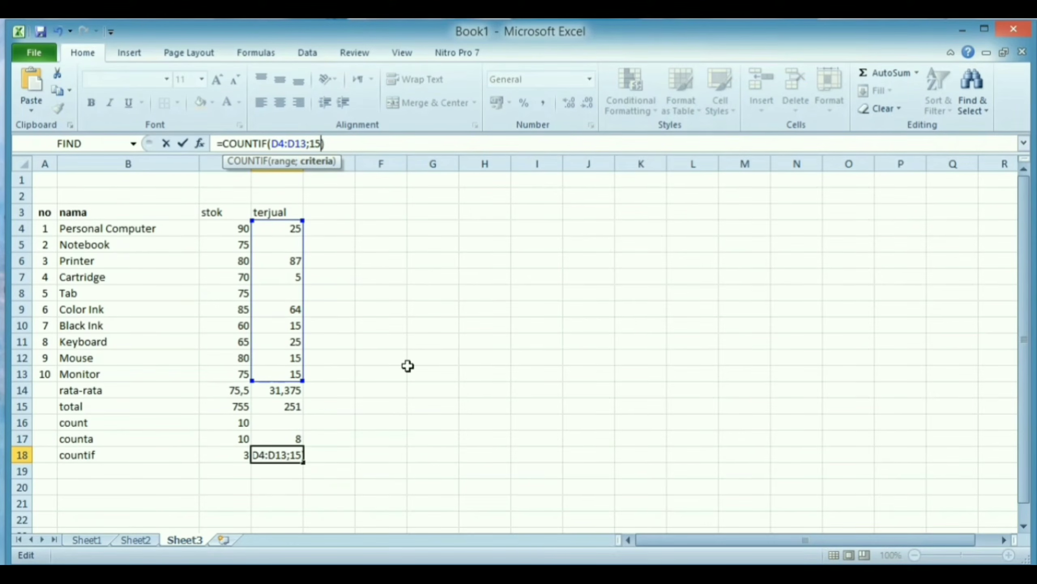
key(Return)
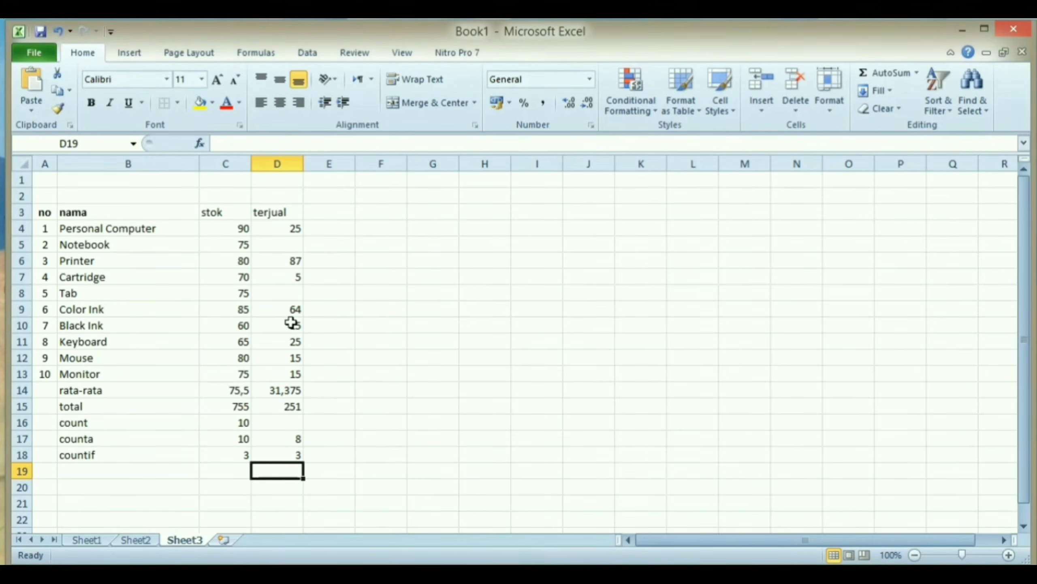
Fill the COUNT formula from C16 across to D16
click(287, 421)
click(237, 424)
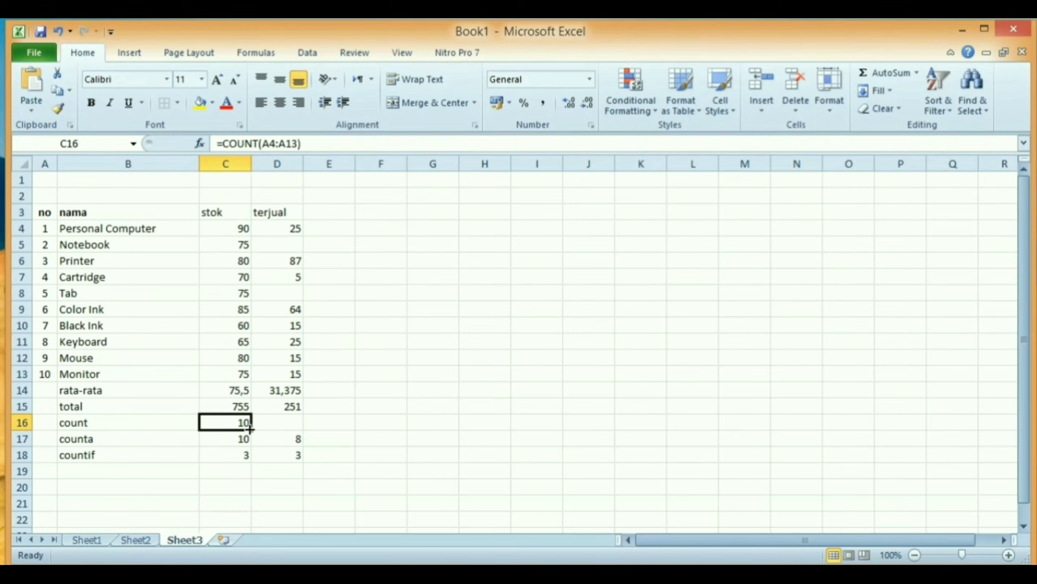
drag(249, 429, 292, 427)
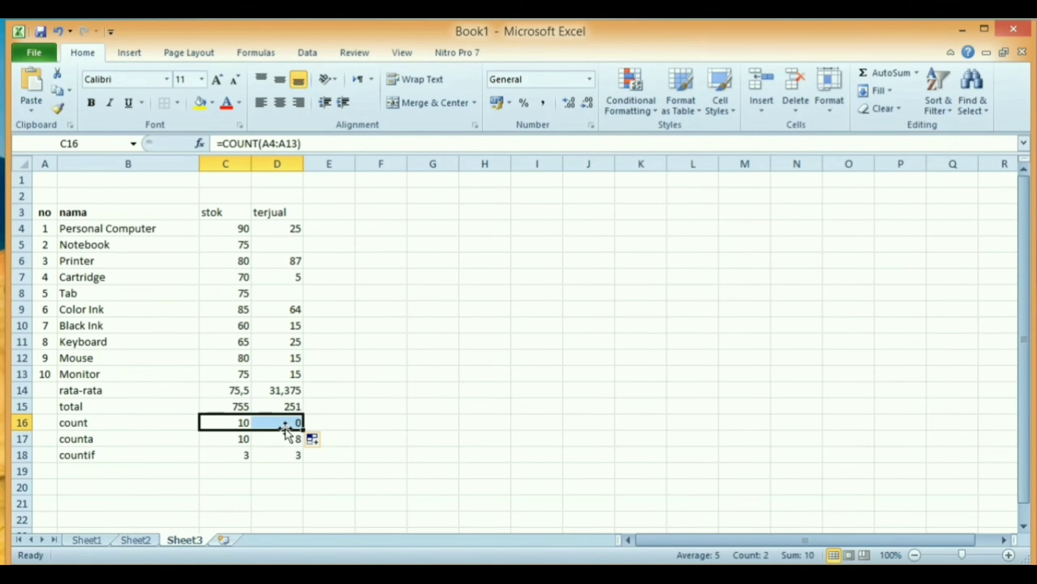
click(380, 422)
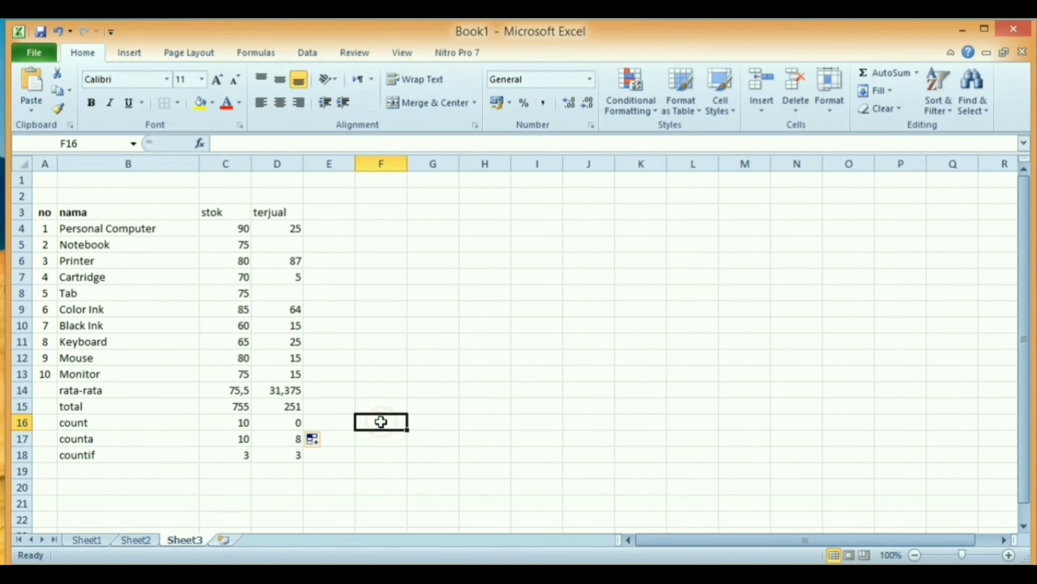
Clear the COUNT formula from D16 in the sold column
click(294, 421)
key(Delete)
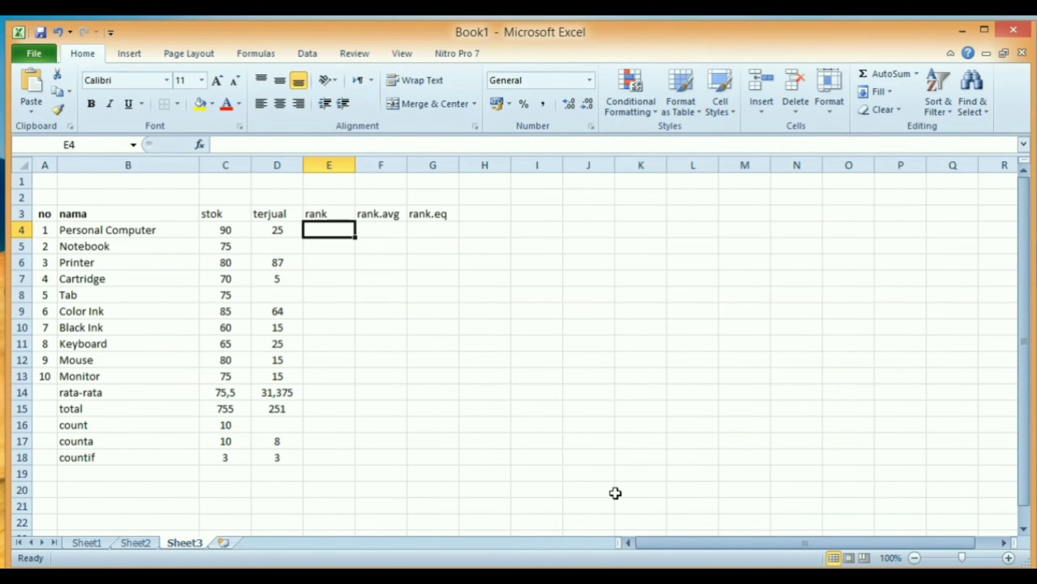
Rank the stock value C4 in E4 with the RANK function over the absolute range $C$4:$C$13, using order 0 for descending
text(=rank)
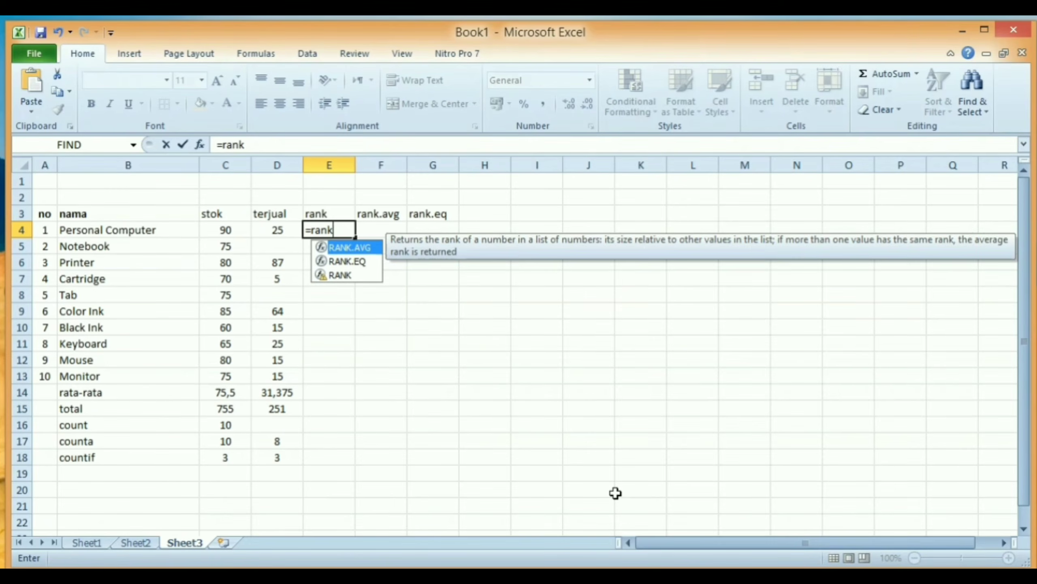
text(()
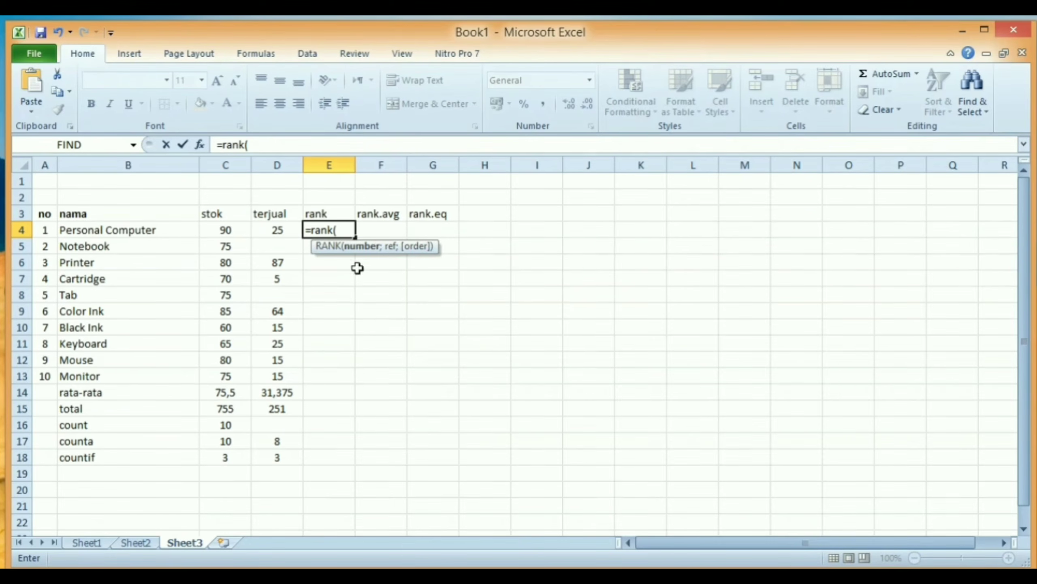
click(221, 230)
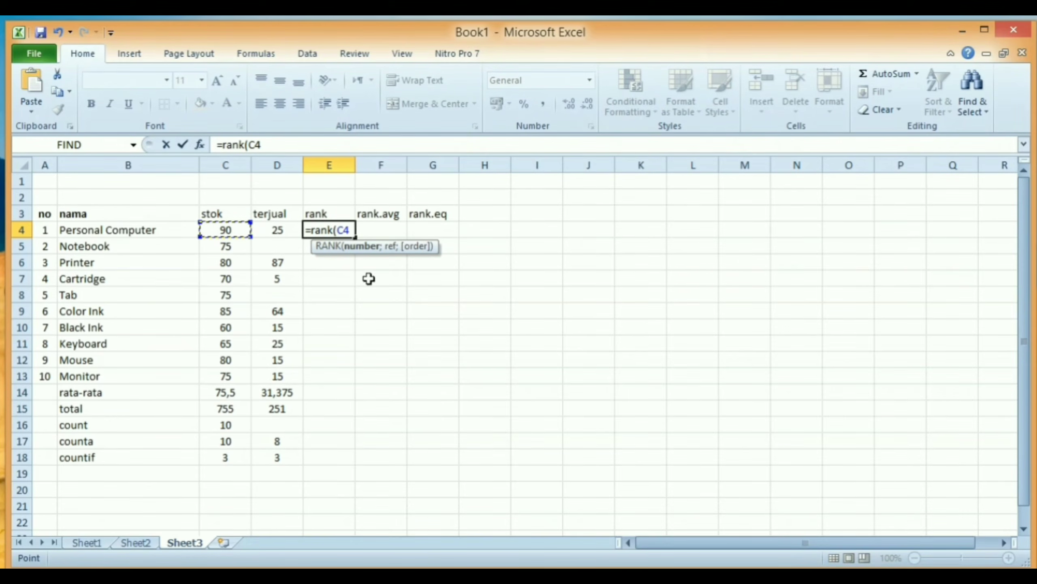
text(;)
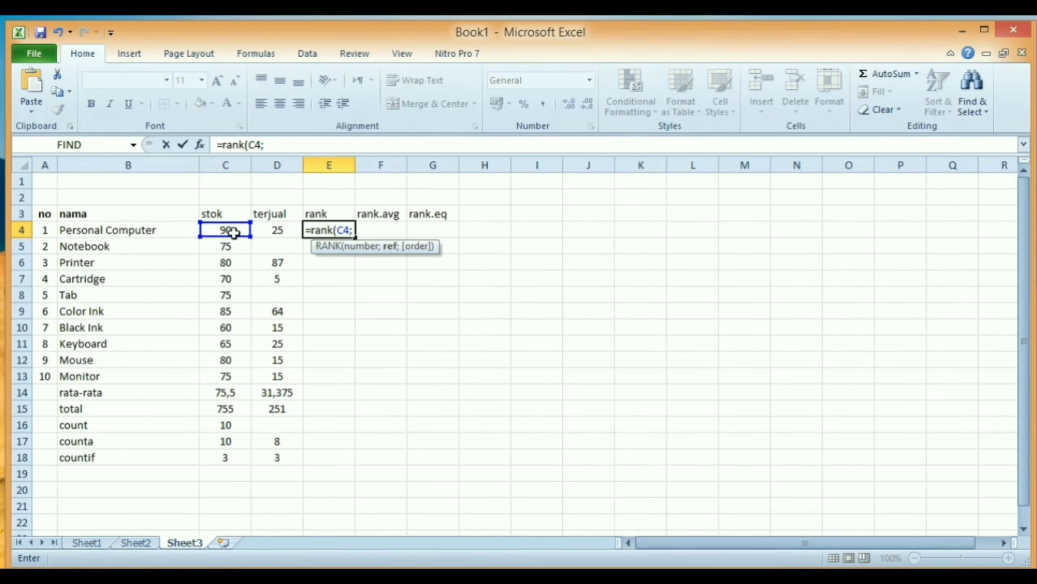
drag(226, 231, 237, 379)
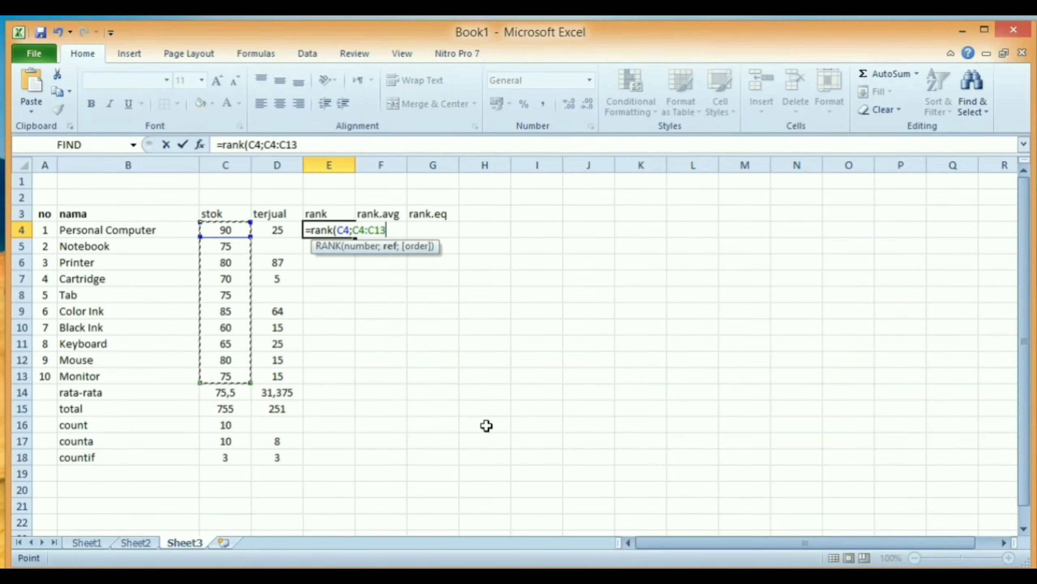
key(F4)
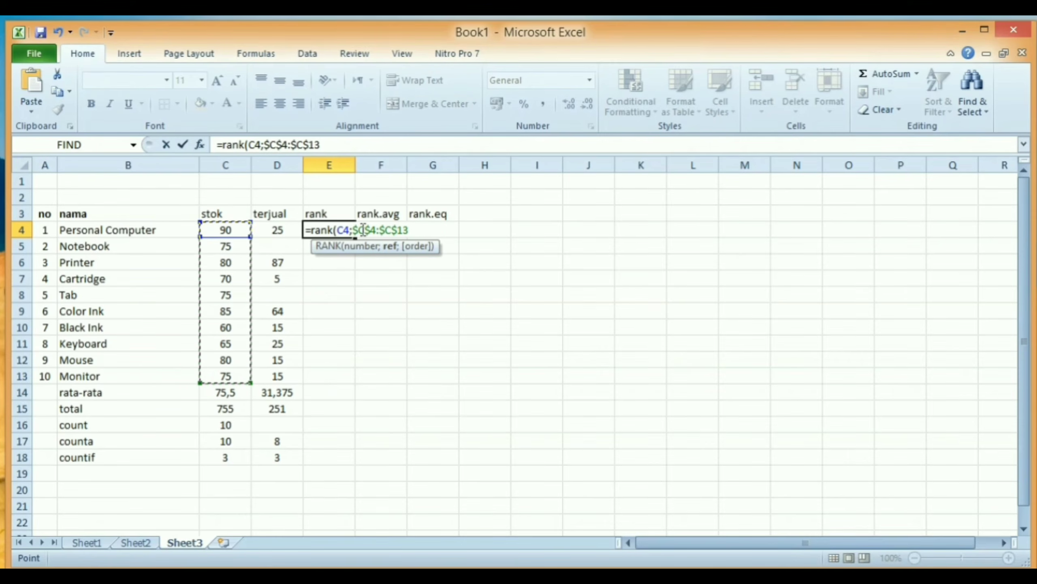
text(;)
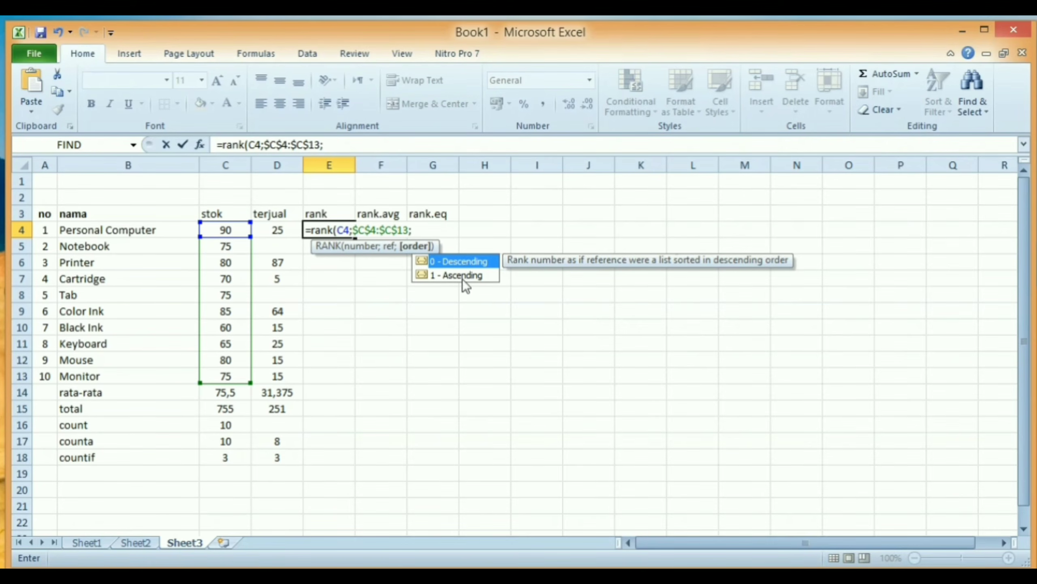
text(0))
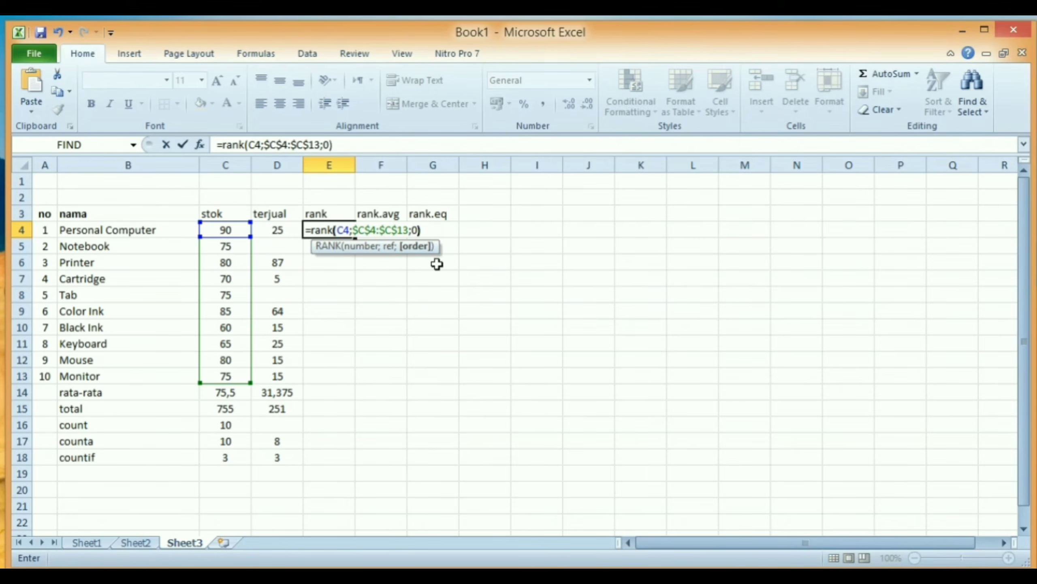
key(Return)
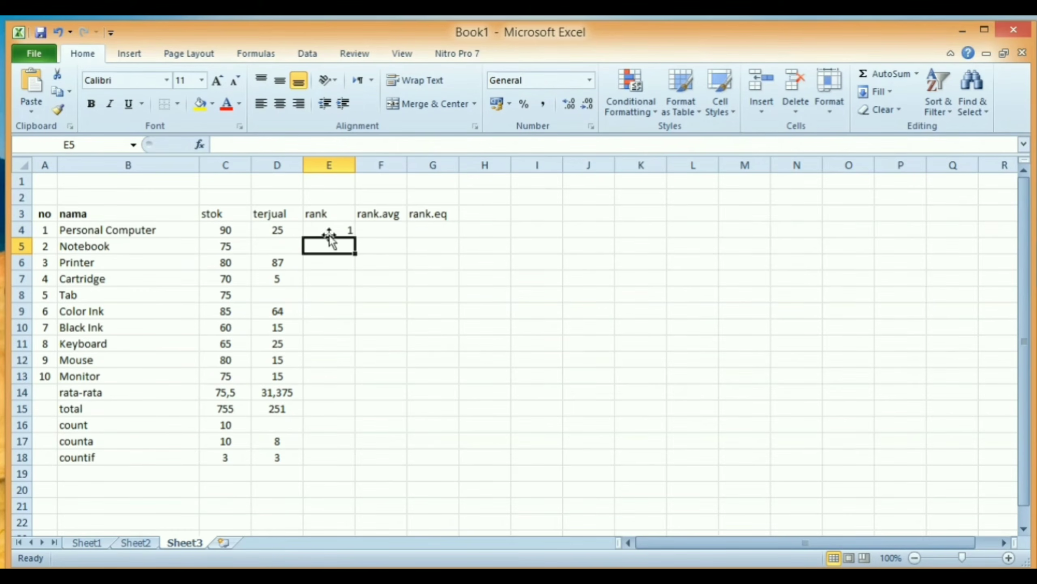
Fill the RANK formula from E4 down to E13 and centre the results horizontally
click(342, 230)
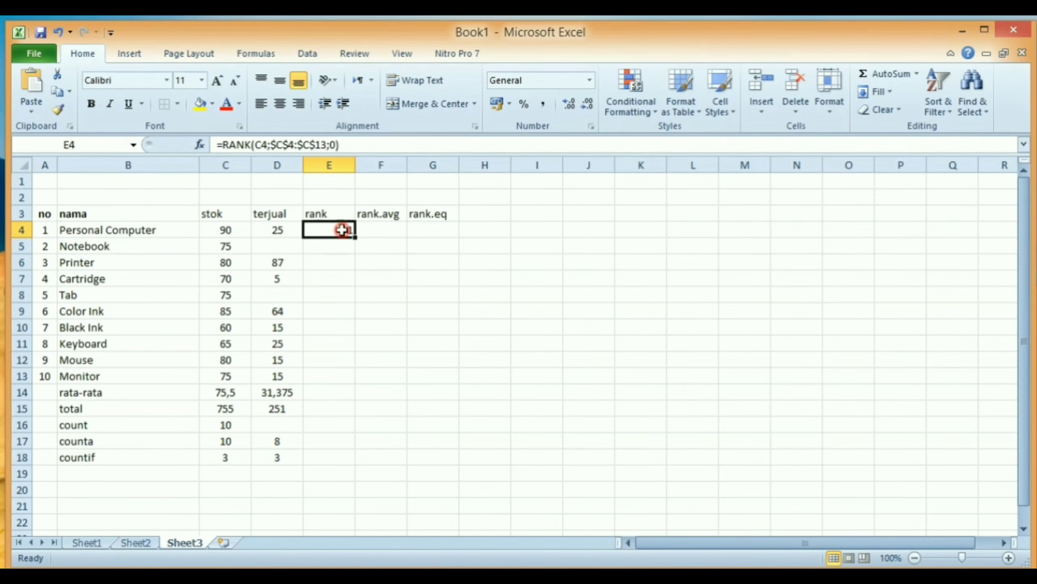
drag(356, 238, 344, 377)
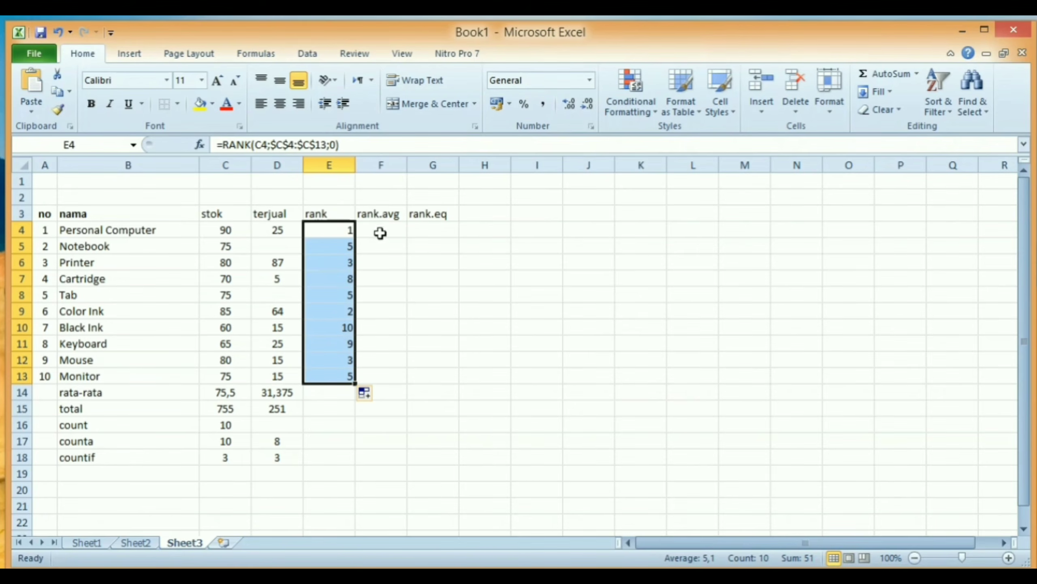
click(284, 103)
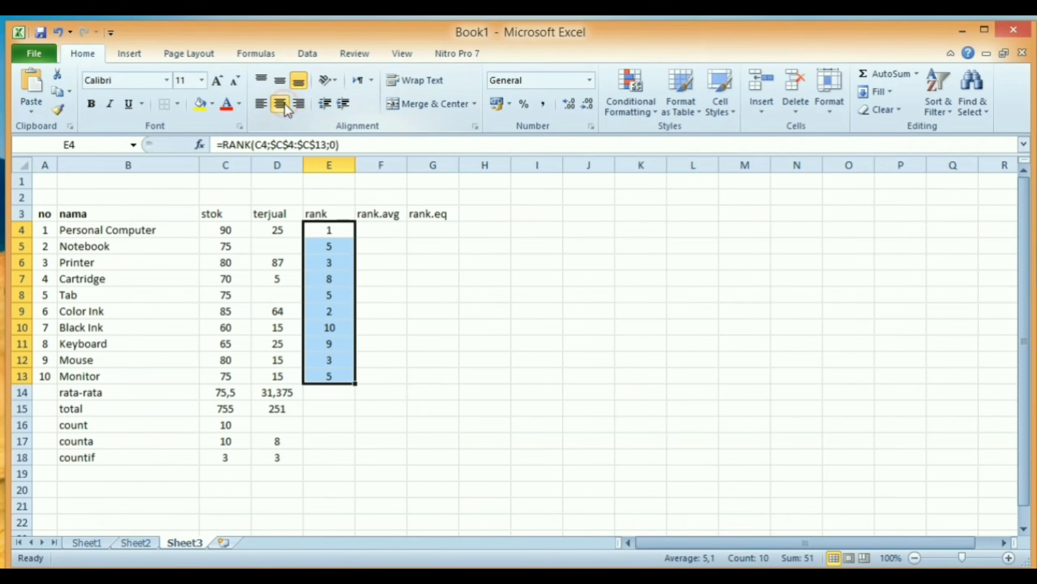
Rank C4 in F4 with RANK.AVG over the absolute range $C$4:$C$13, order 0, and fill the formula down to F13
click(383, 231)
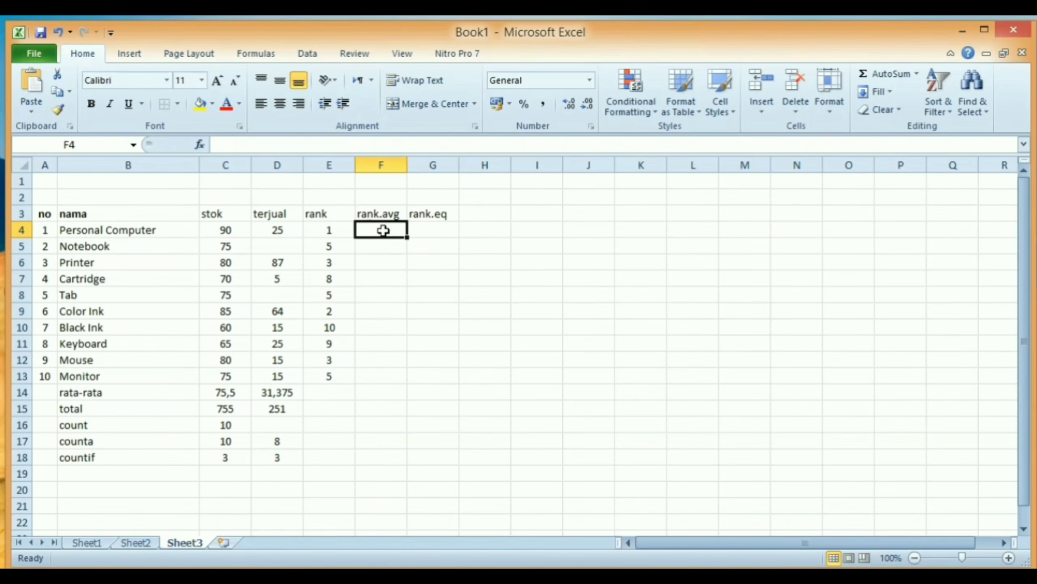
text(=)
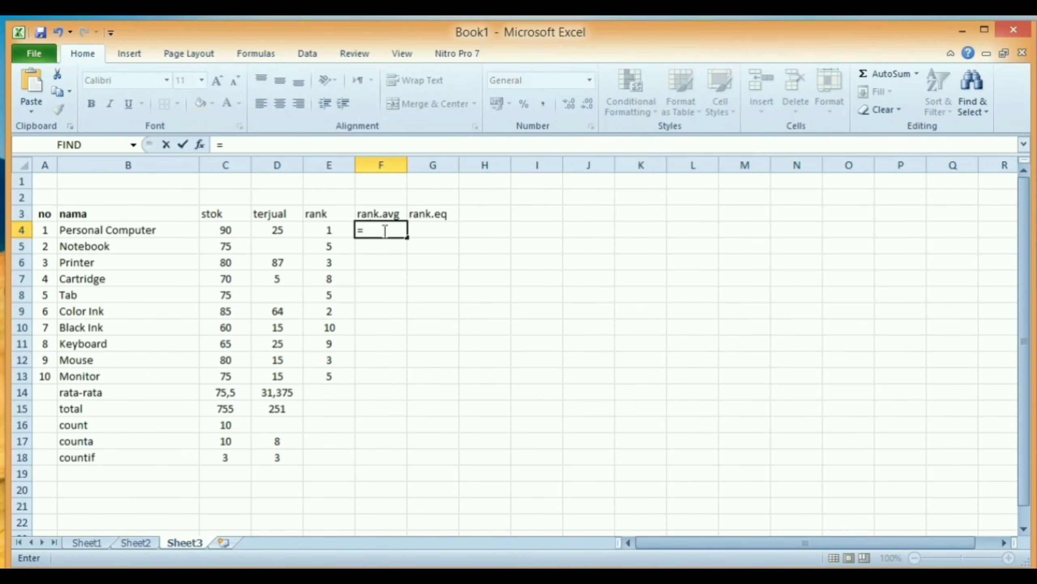
text(rank)
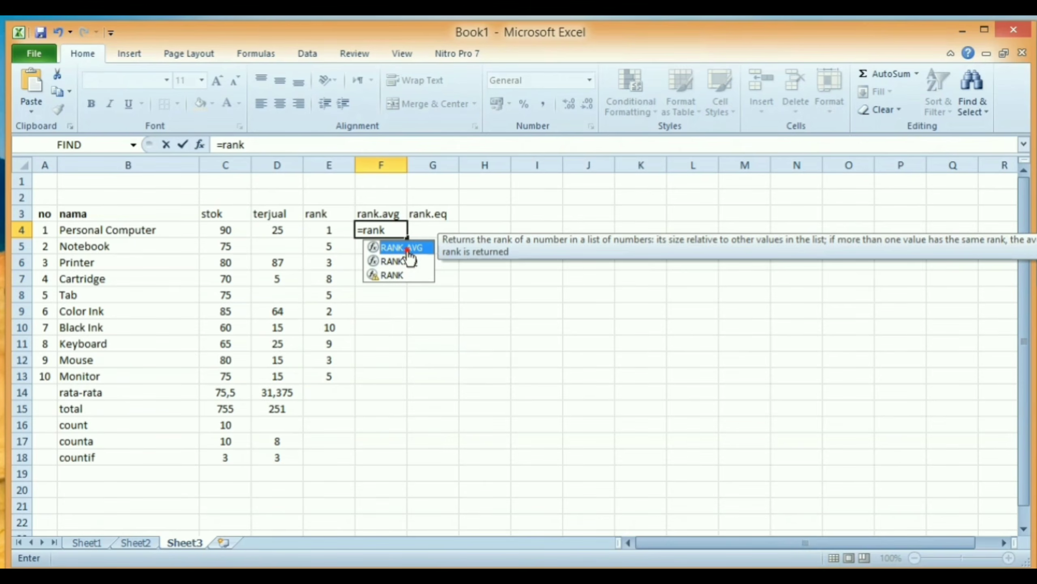
double_click(407, 247)
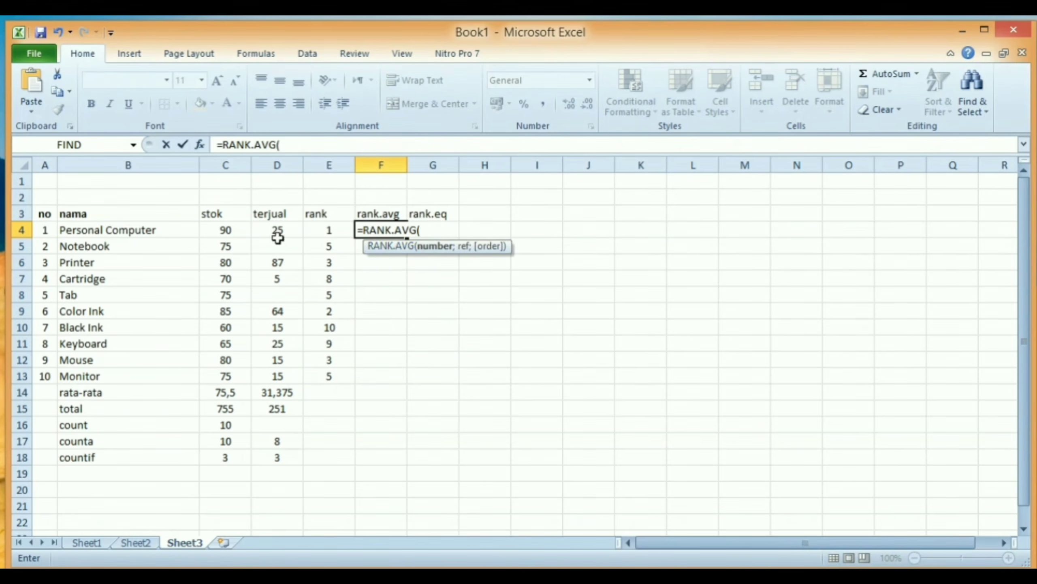
click(225, 230)
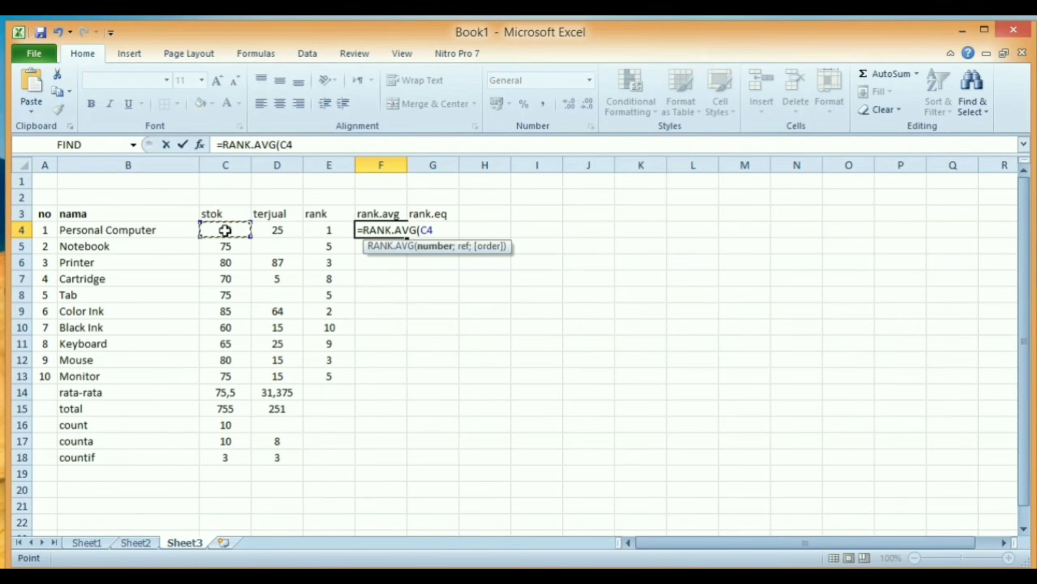
text(;)
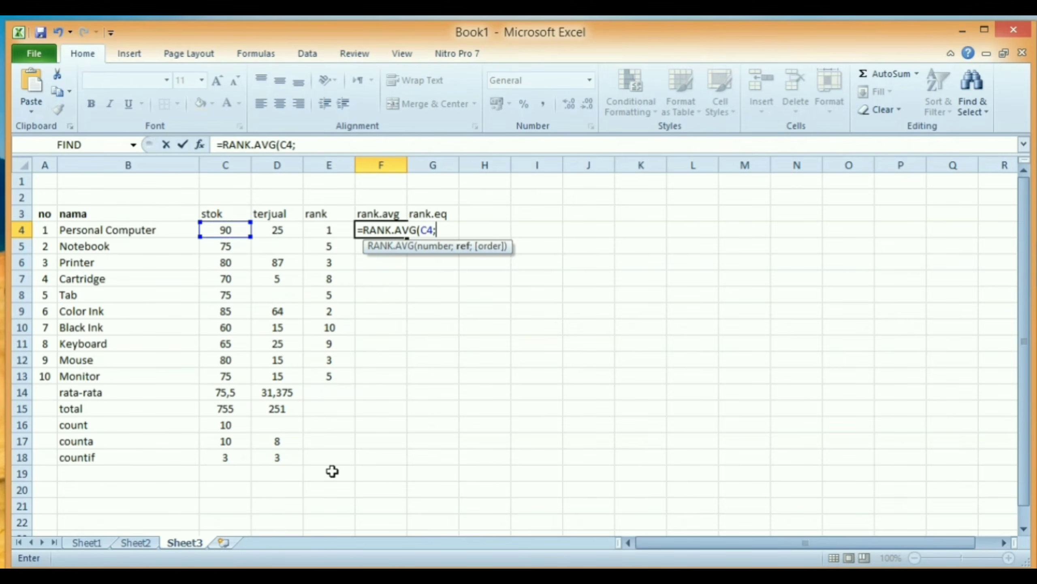
drag(232, 228, 232, 372)
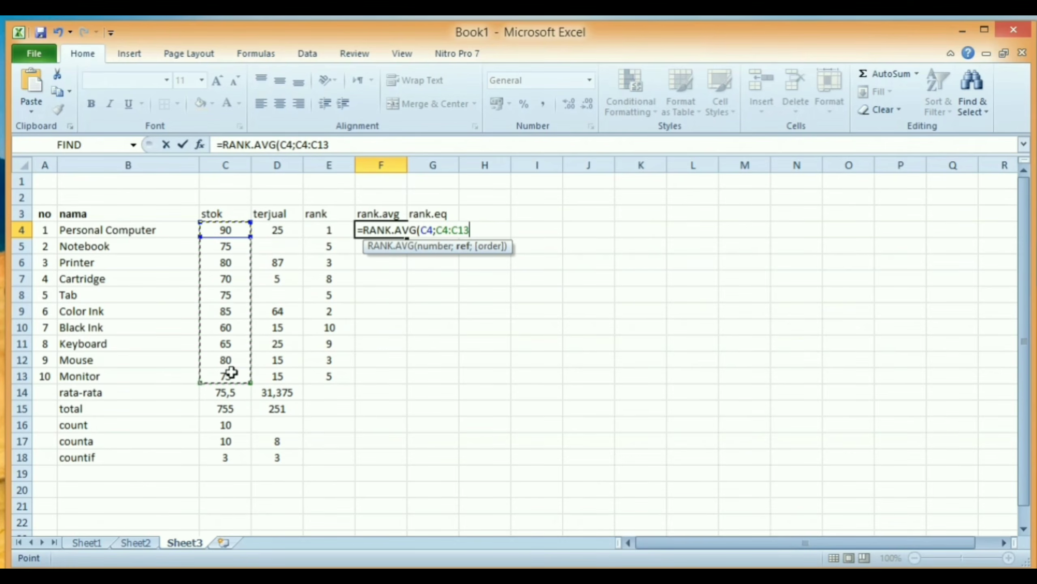
key(F4)
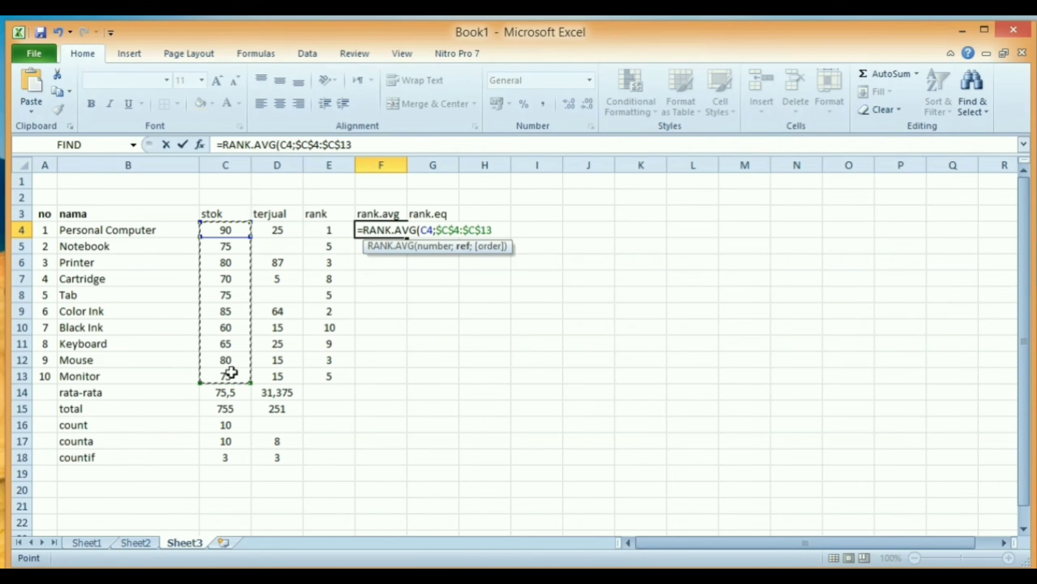
text(;)
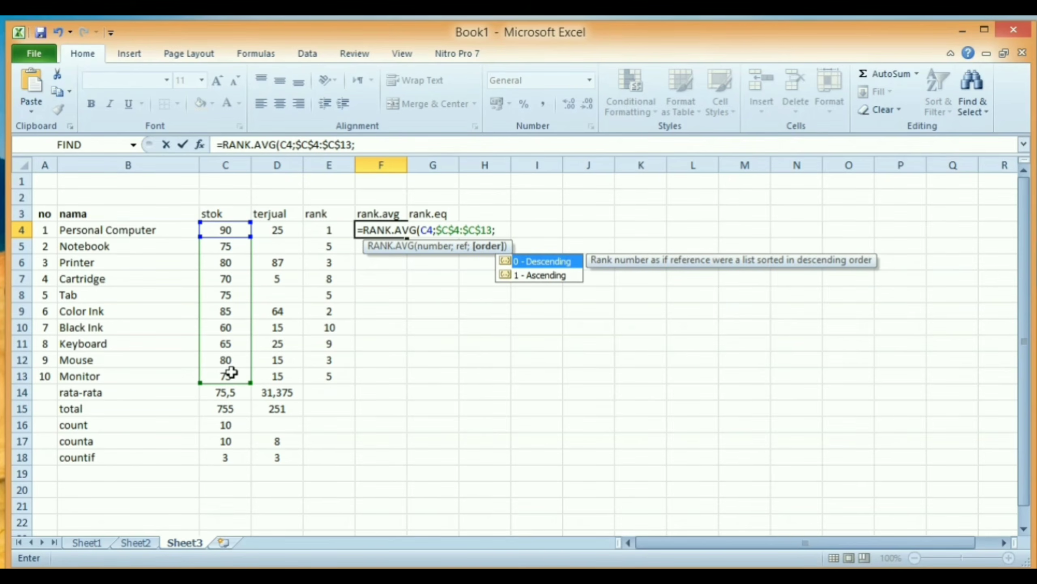
text(0))
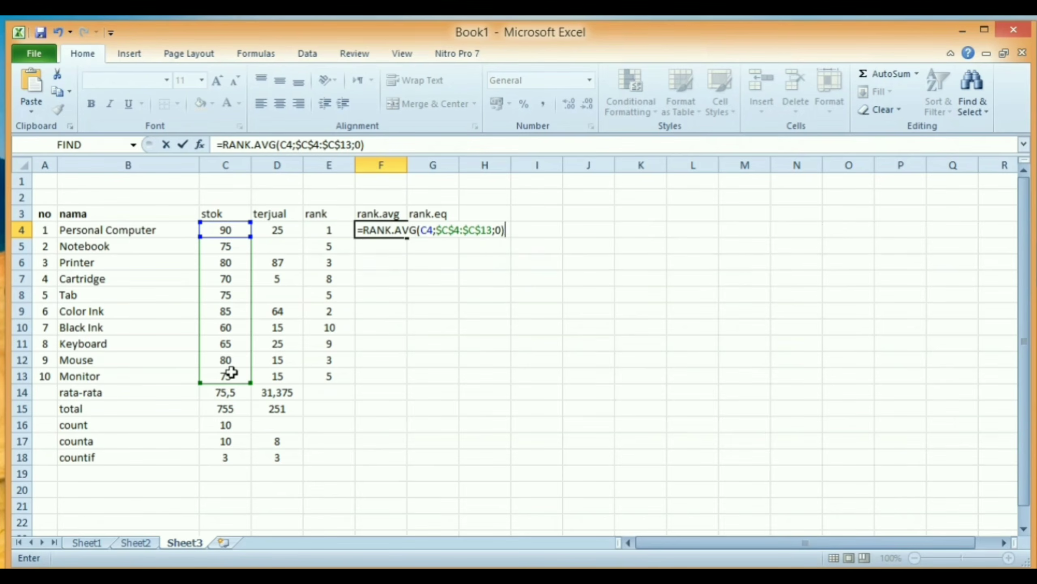
key(Return)
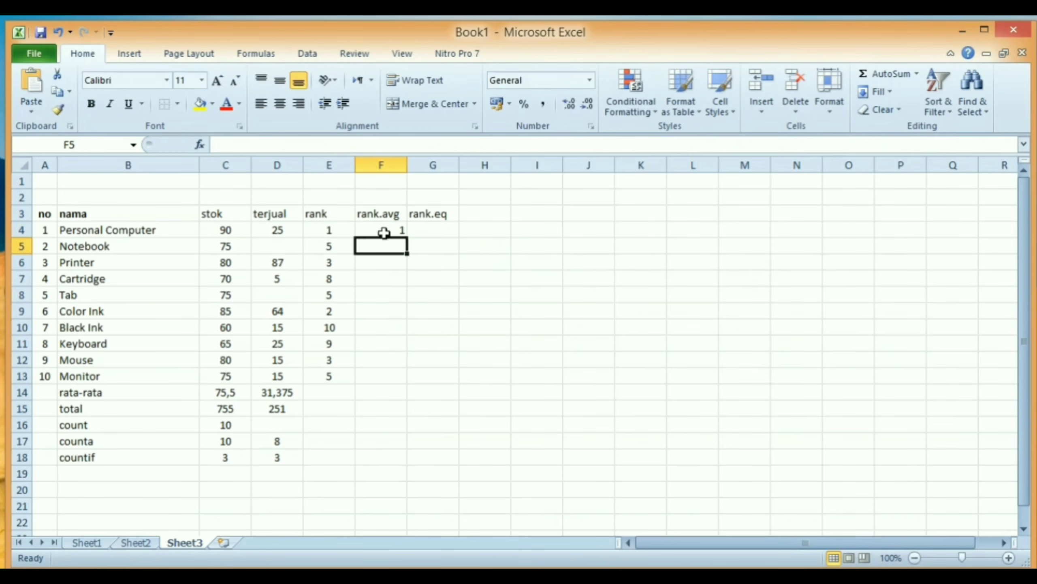
click(398, 232)
drag(406, 236, 386, 386)
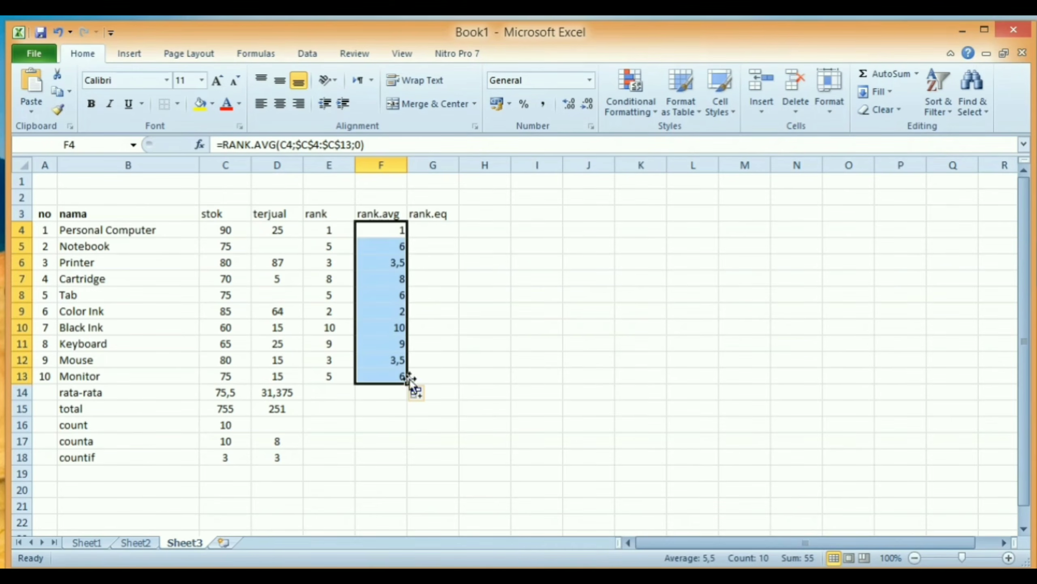
Rank the stock value C4 in G4 with RANK.EQ over the absolute range $C$4:$C$13, using order 0 for descending
click(434, 233)
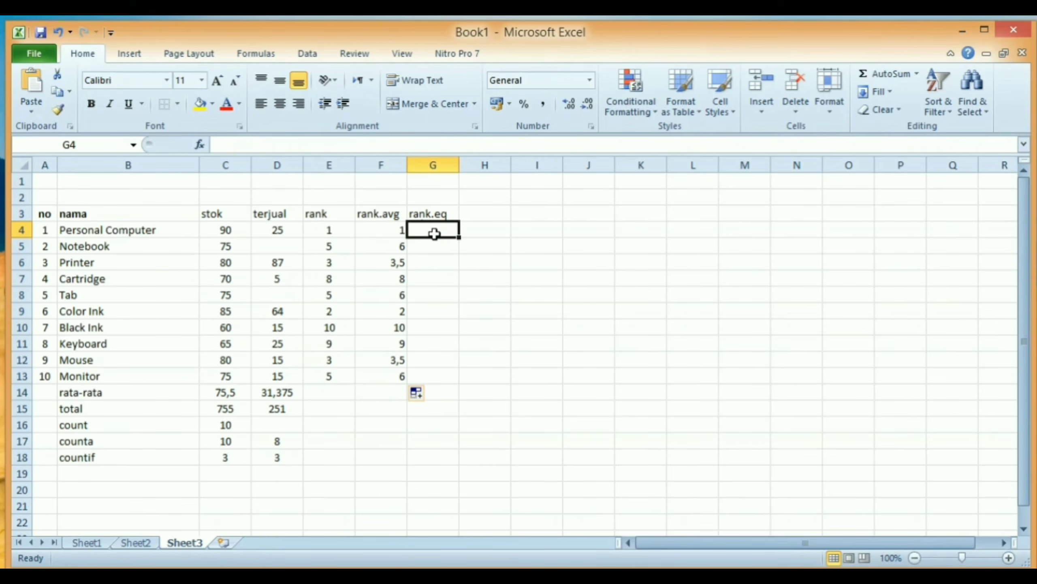
text(=r)
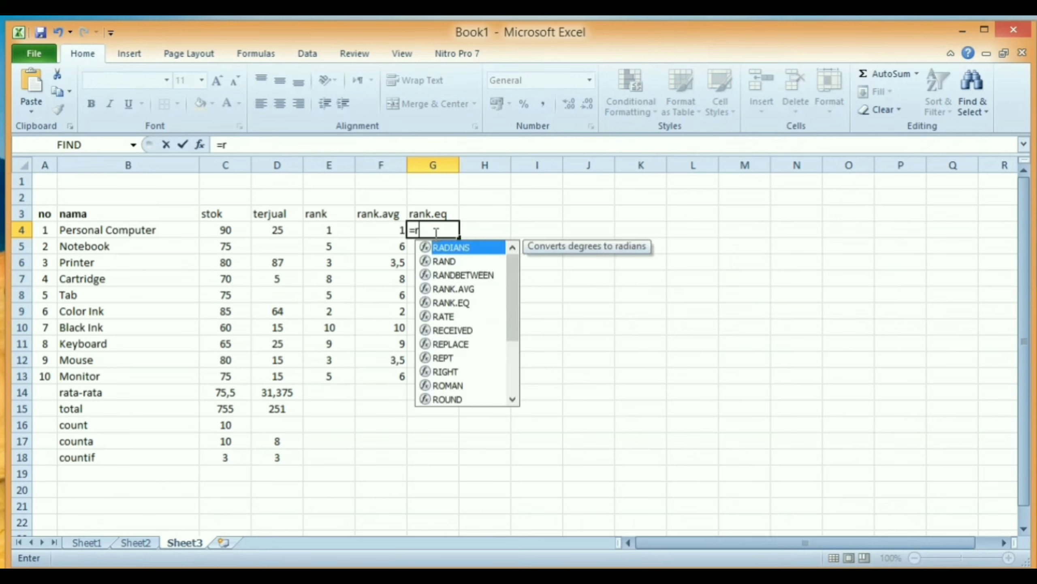
text(ank)
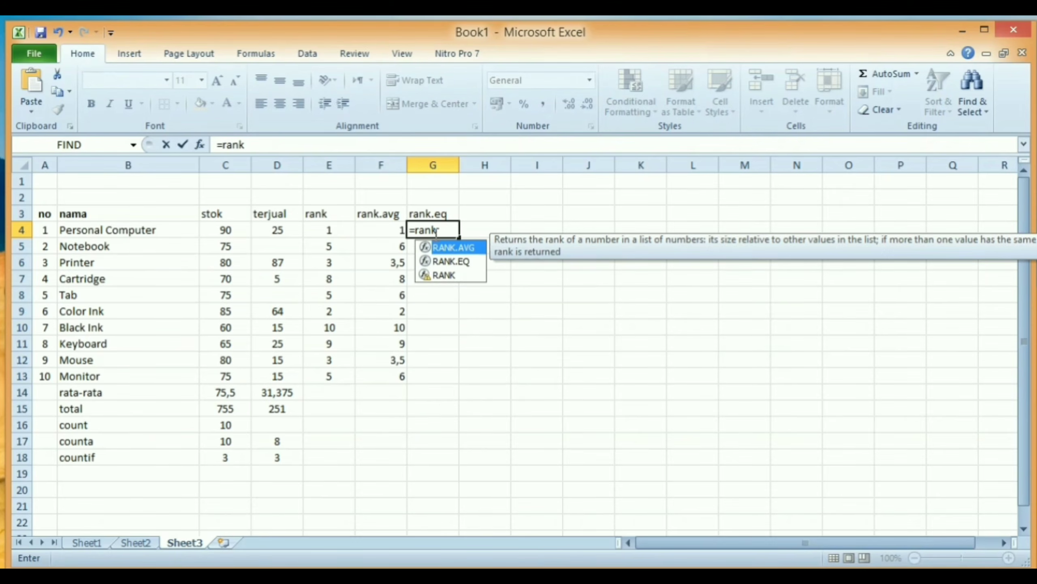
double_click(451, 261)
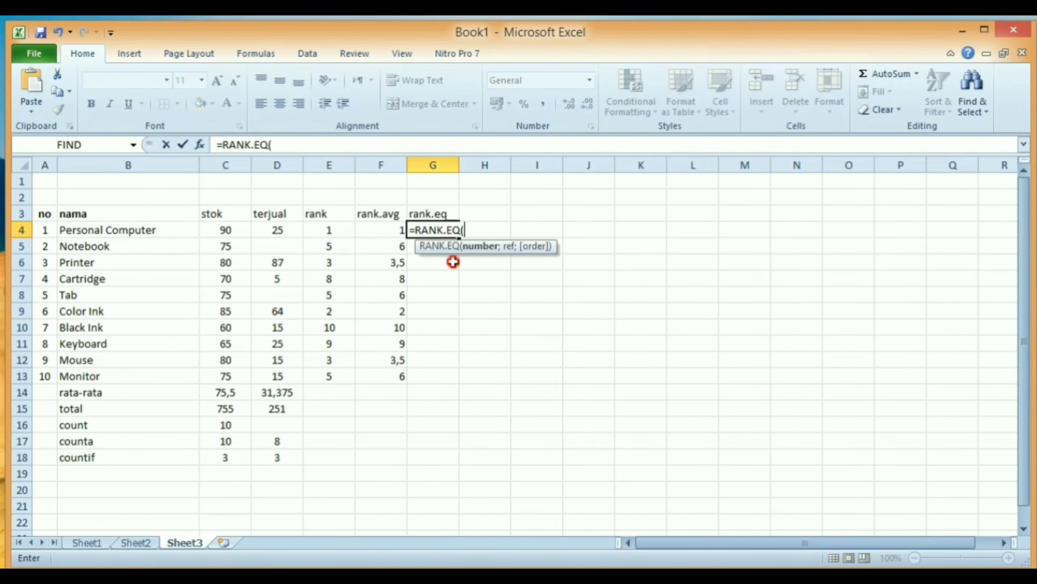
click(228, 229)
text(;)
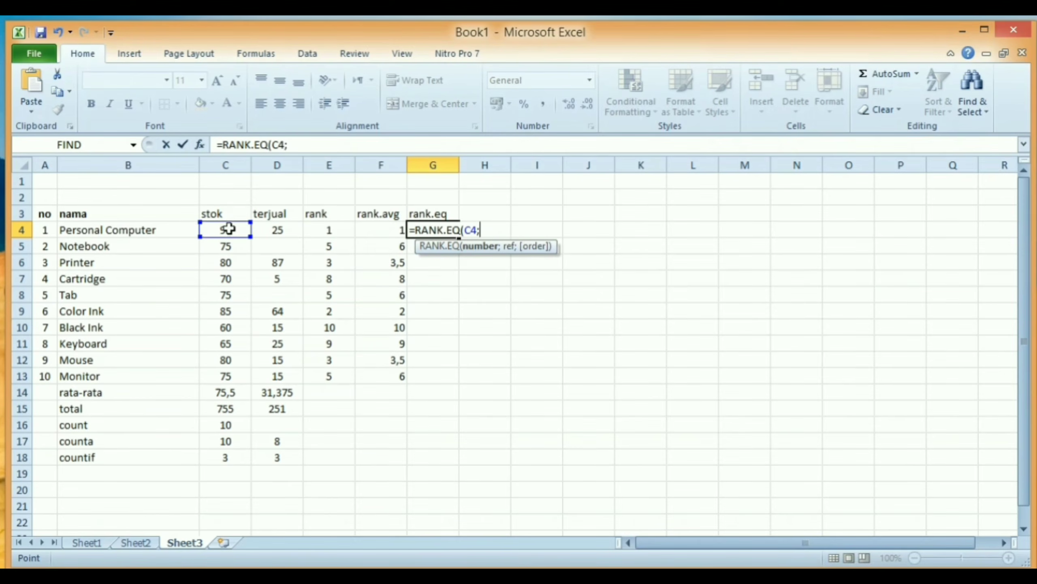
click(223, 230)
drag(222, 229, 224, 372)
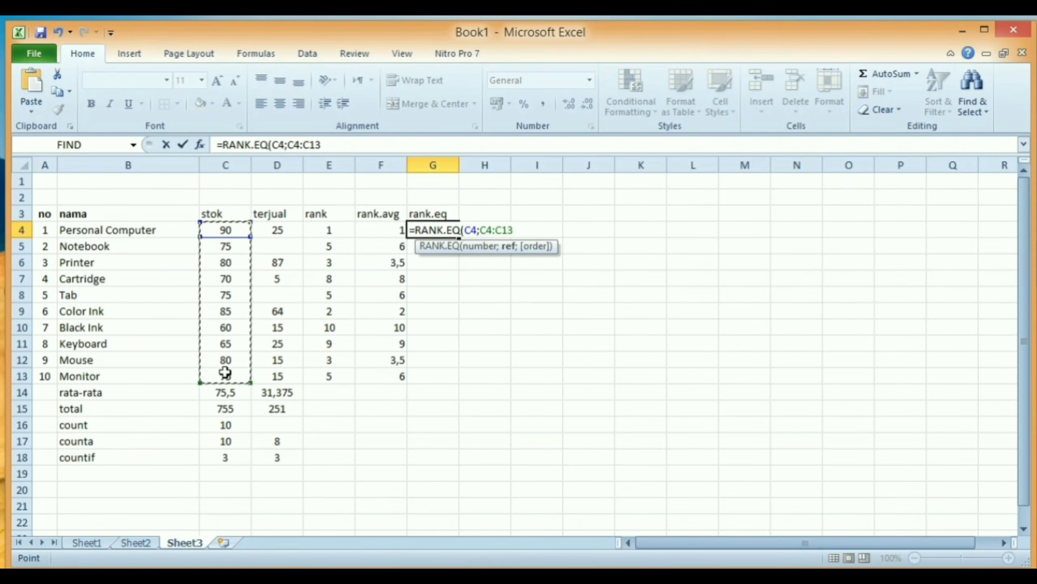
key(F4)
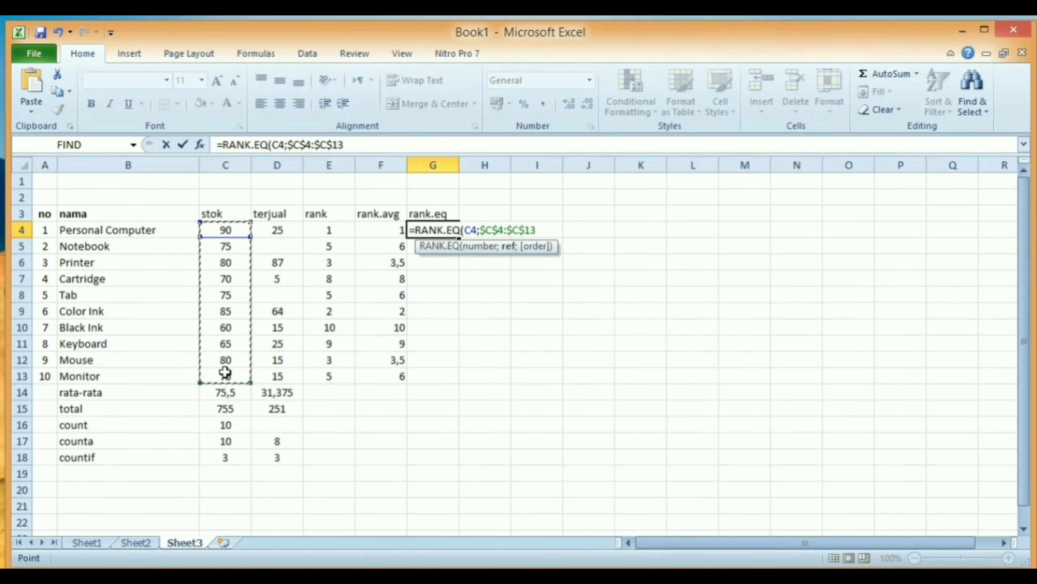
text(;0))
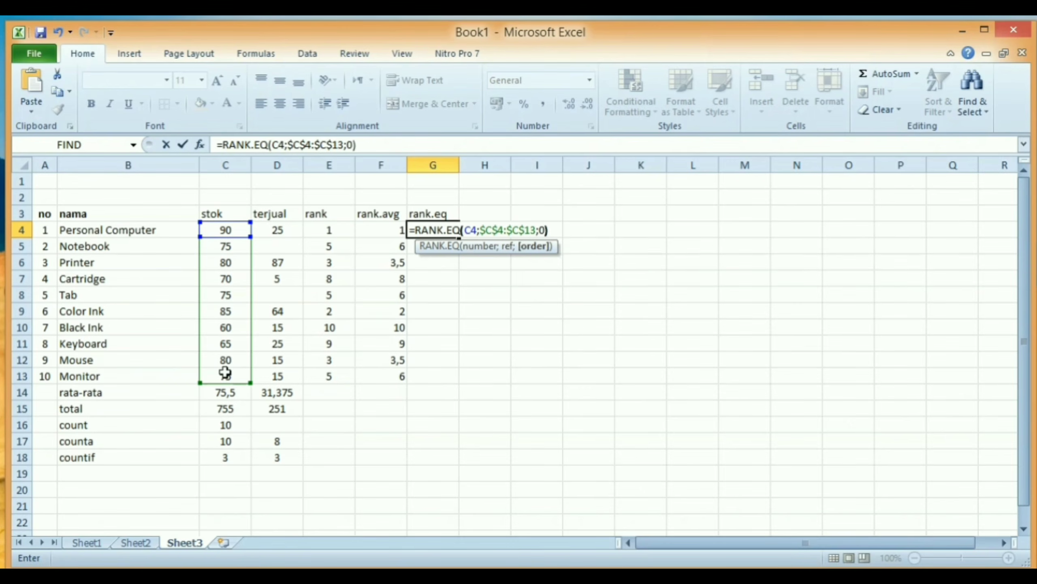
key(Return)
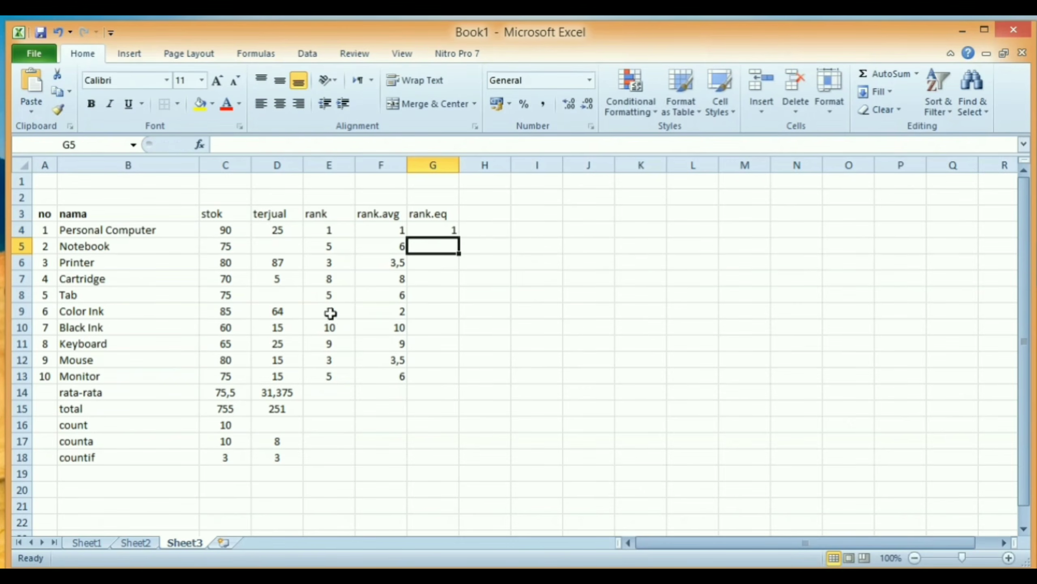
Fill the RANK.EQ formula from G4 down to G13
click(444, 230)
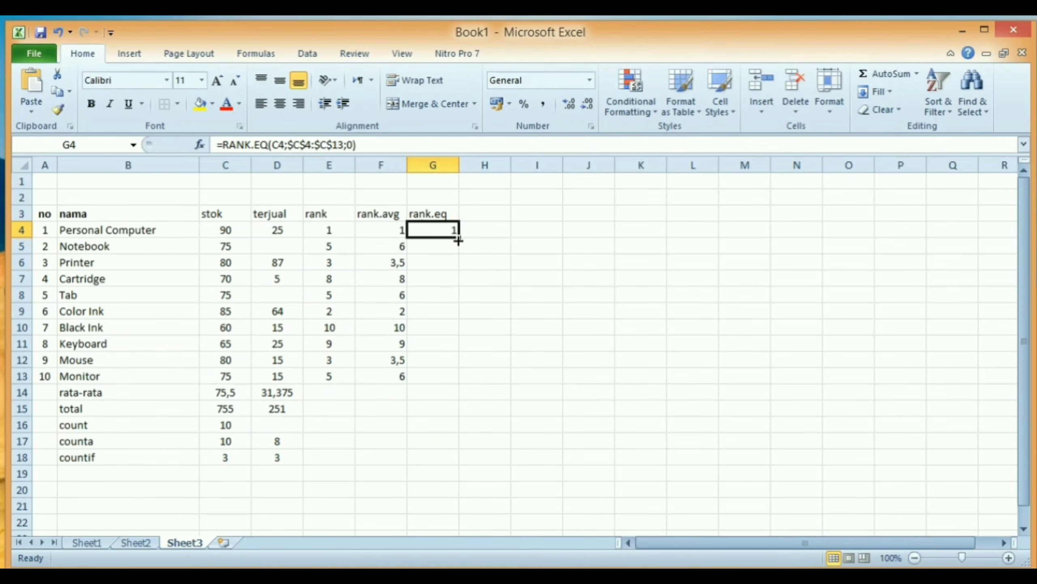
drag(460, 239, 458, 383)
click(568, 338)
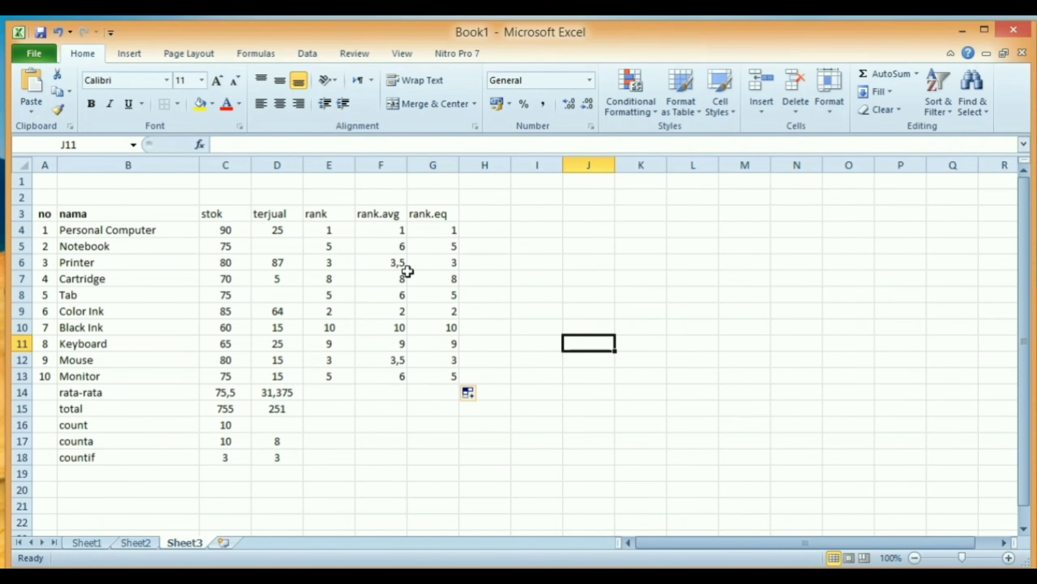